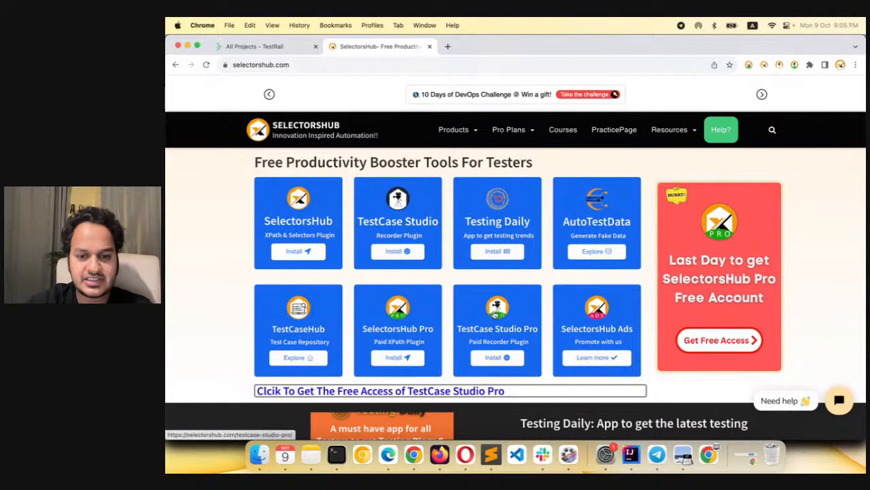
Open the TestCase Studio Pro product page and its 2-month free trial offer page, returning to the product page
left_click(497, 314)
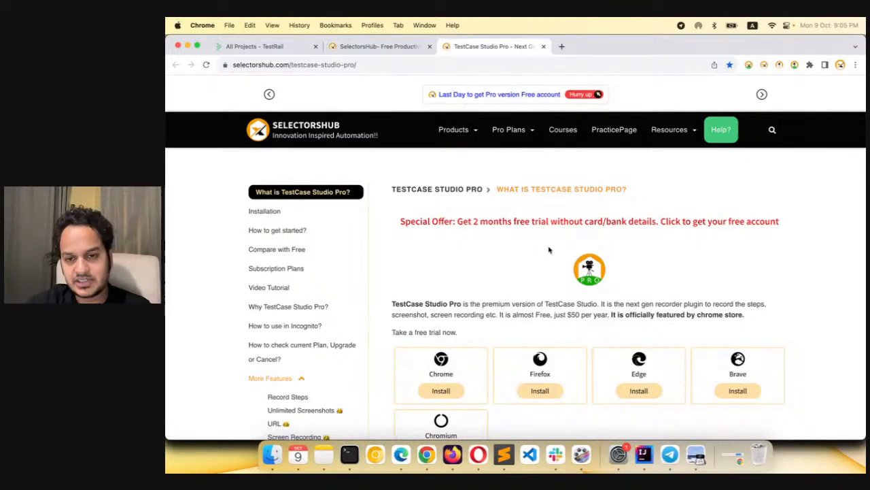
scroll(549, 251, "down", 1)
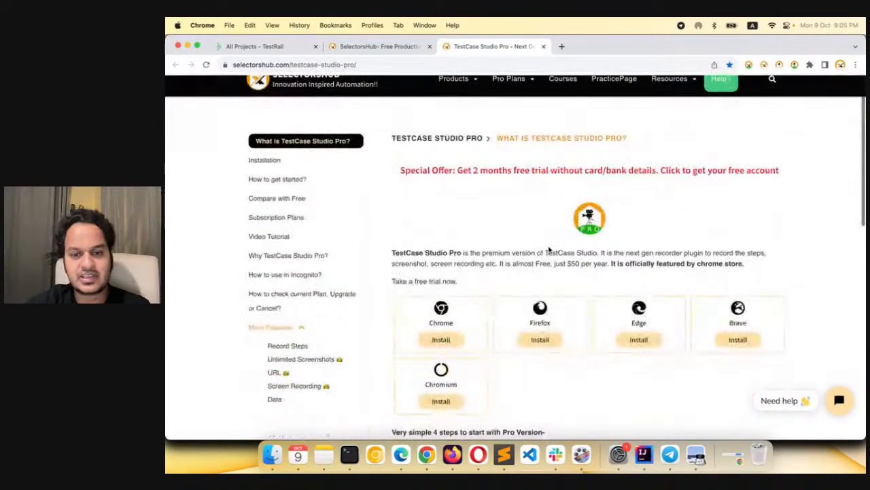
scroll(469, 238, "down", 2)
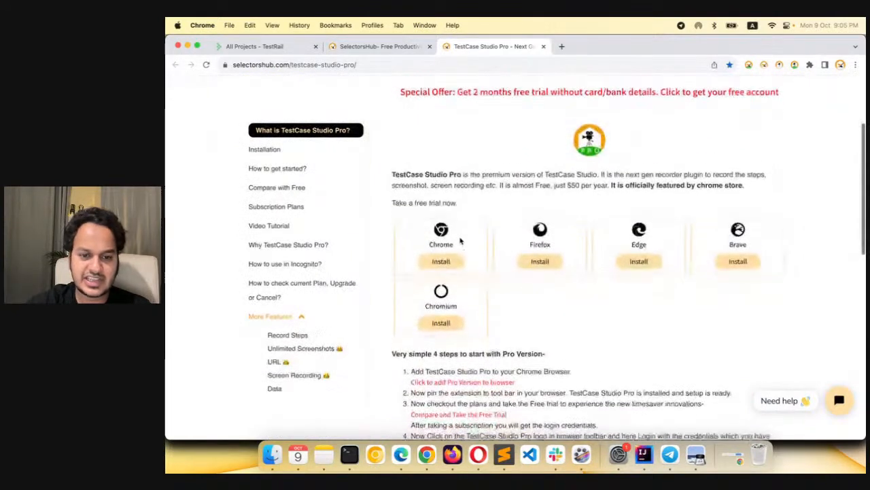
scroll(582, 117, "up", 1)
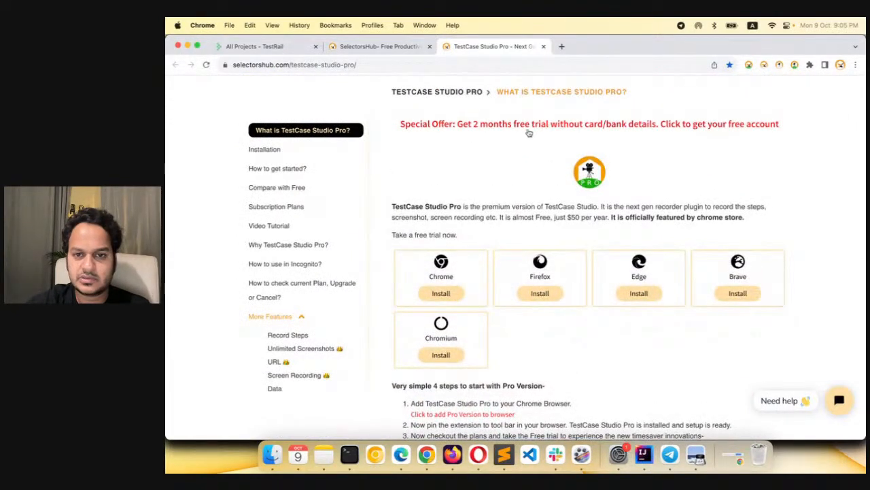
left_click(578, 127)
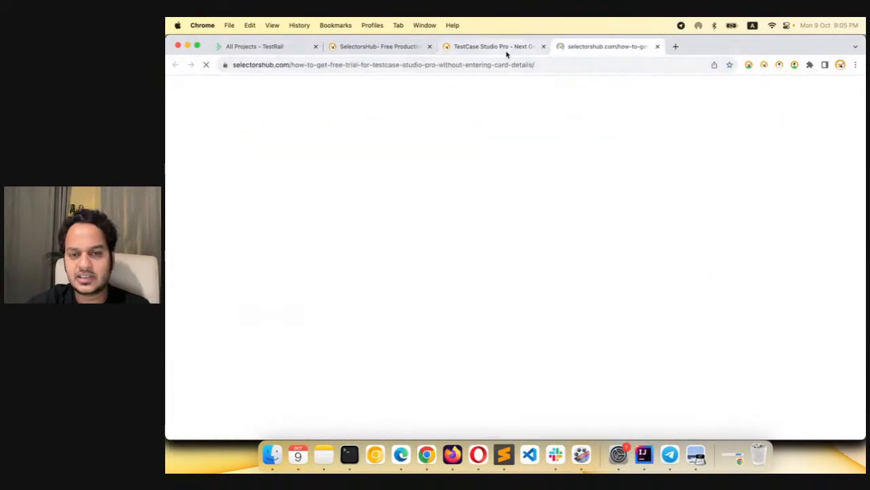
left_click(501, 47)
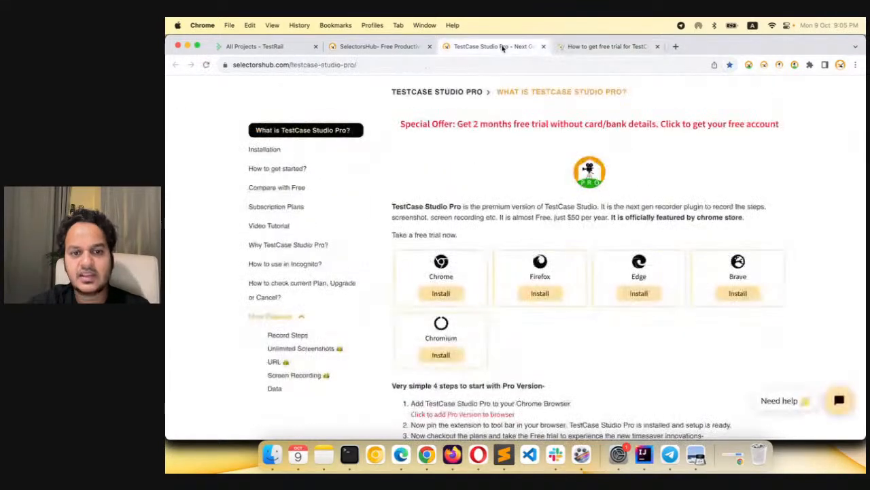
View the extension's Chrome Web Store listing, and close it along with the free trial and product page tabs
left_click(443, 294)
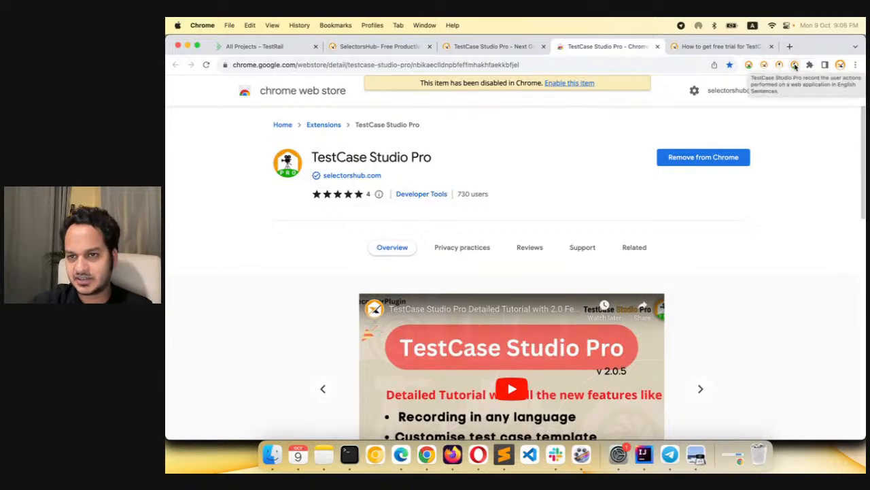
left_click(658, 45)
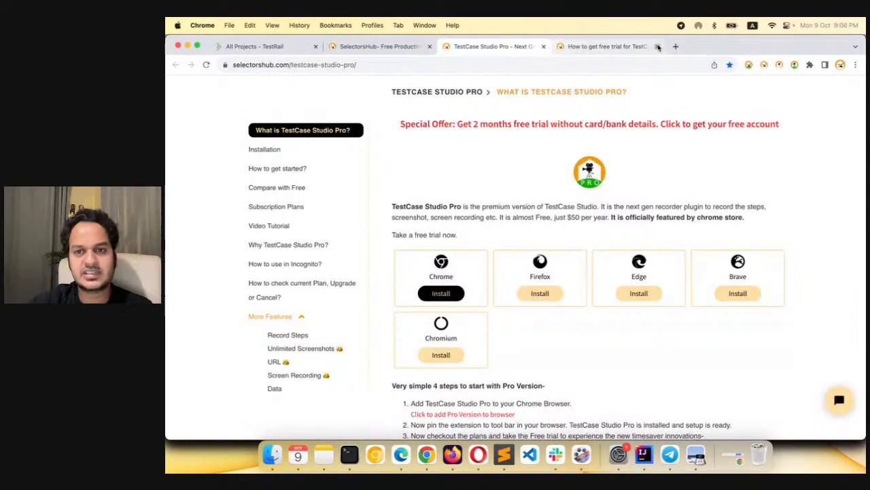
left_click(658, 46)
left_click(544, 46)
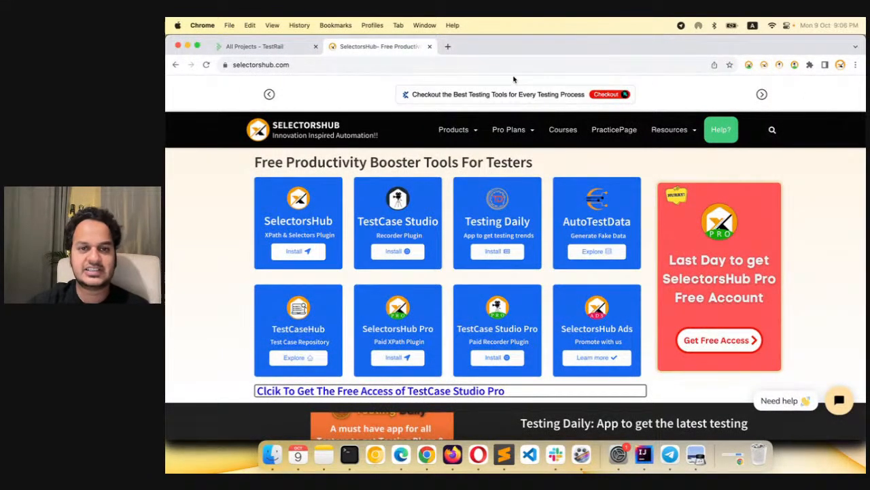
Open flipkart.com in a new tab and start recording the site with TestCase Studio Pro
left_click(450, 47)
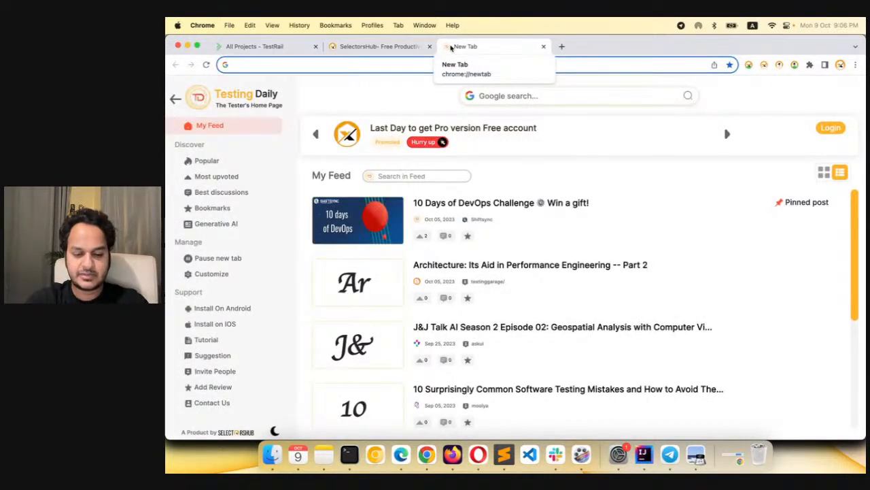
type("flipkart.com")
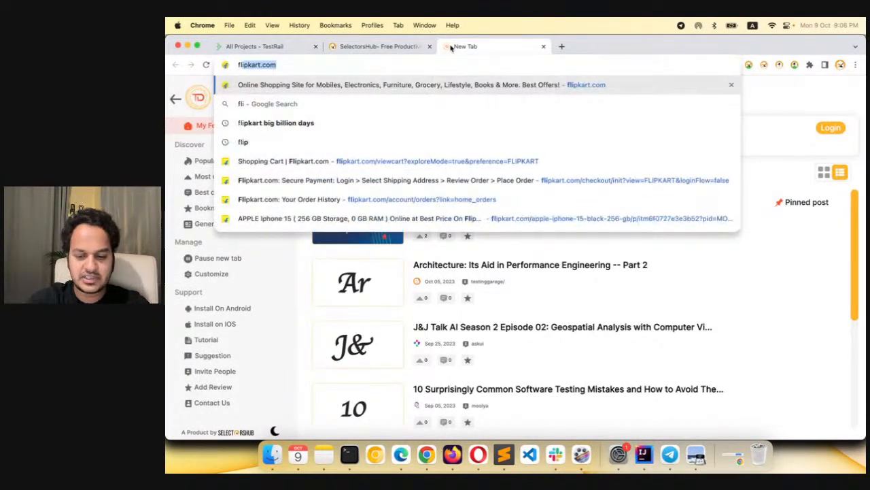
key("Return")
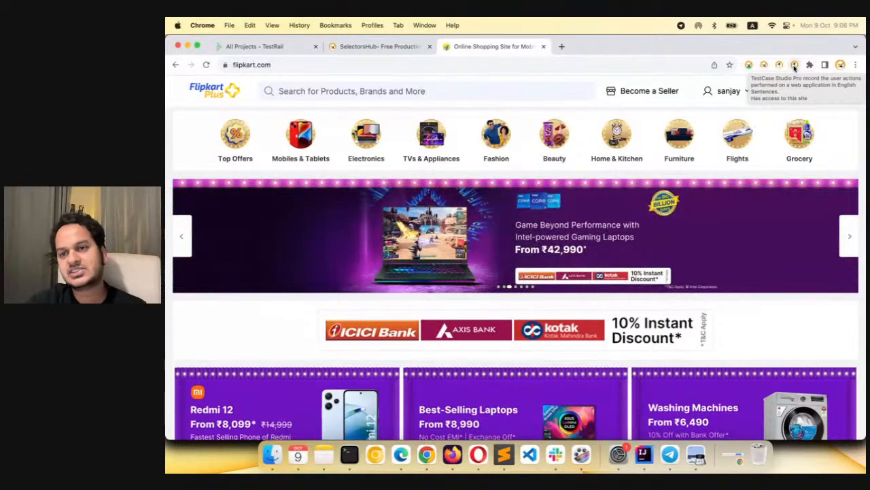
left_click(794, 66)
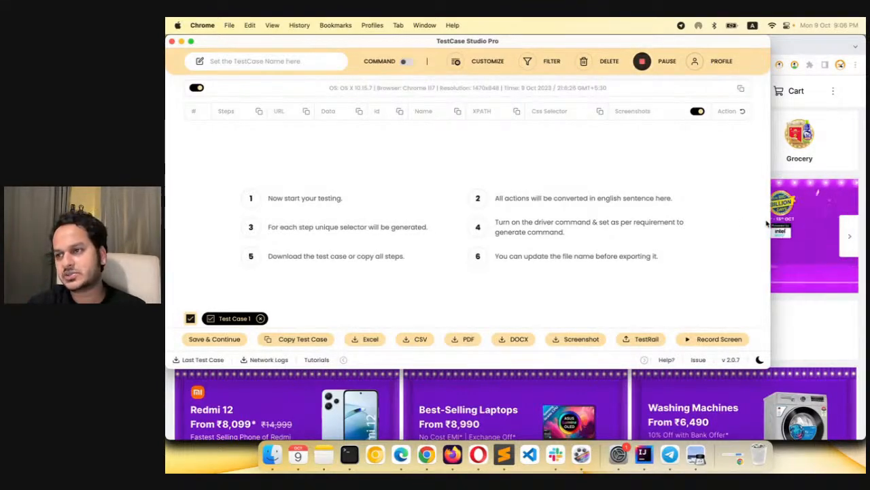
left_click(833, 162)
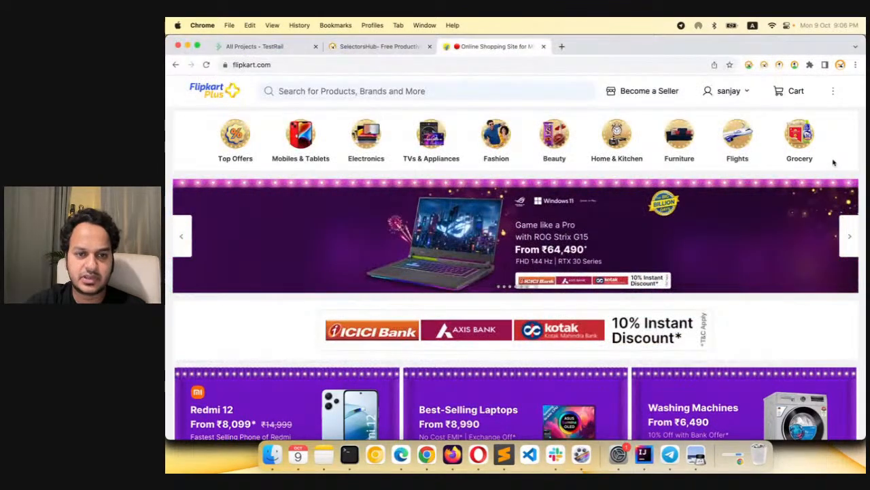
Search Flipkart for "airpods" and open the APPLE AirPods Pro (2nd generation) product
left_click(524, 91)
type("airpods")
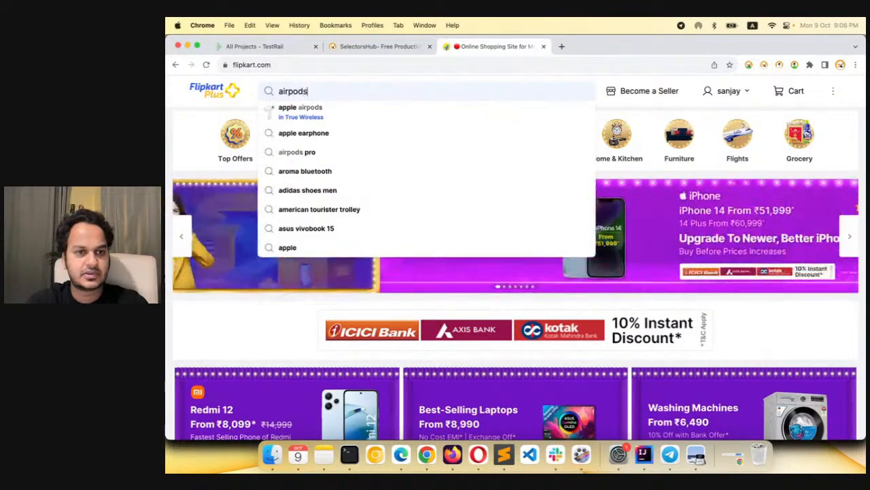
key("Return")
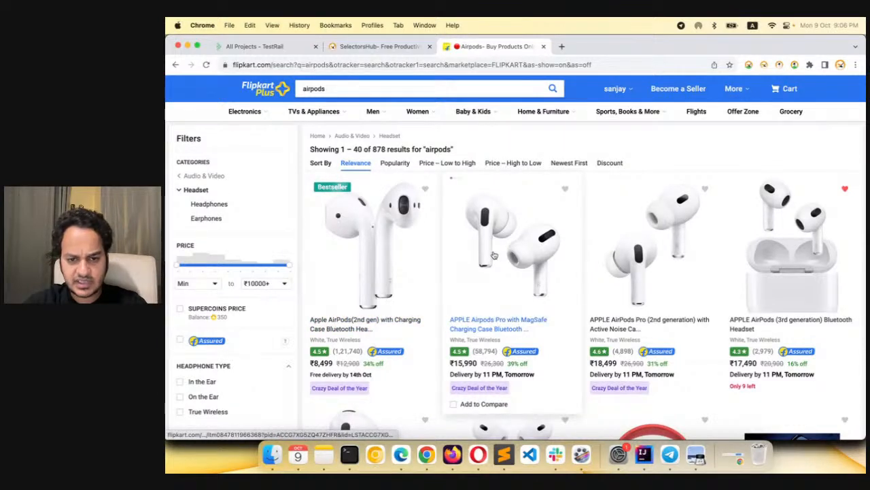
left_click(627, 242)
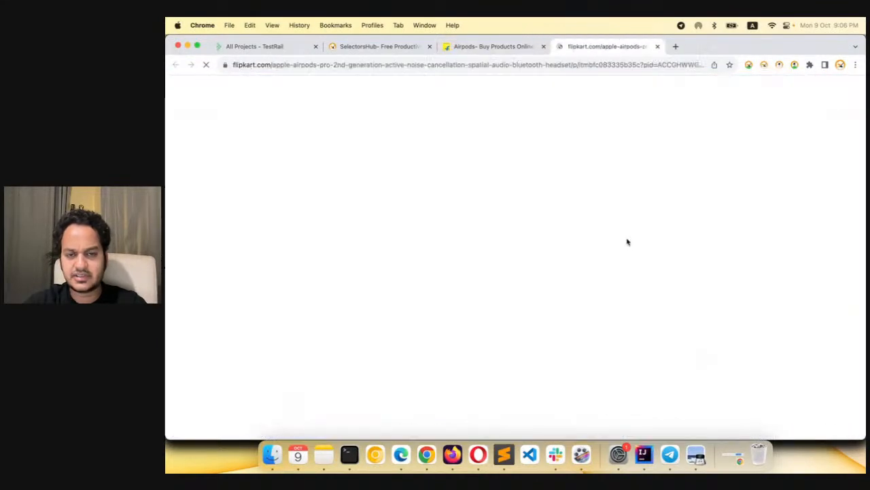
Add the AirPods to the cart and proceed to order checkout, ending back on the Flipkart home page
left_click(285, 361)
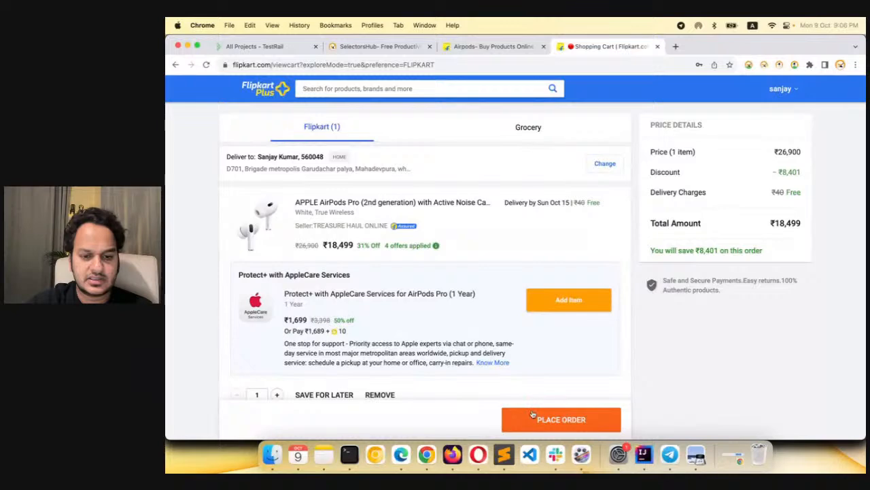
left_click(550, 423)
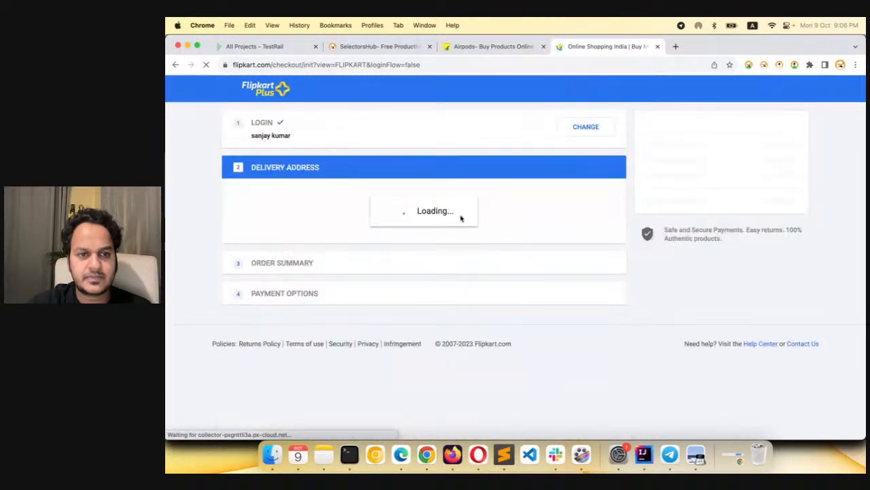
left_click(259, 91)
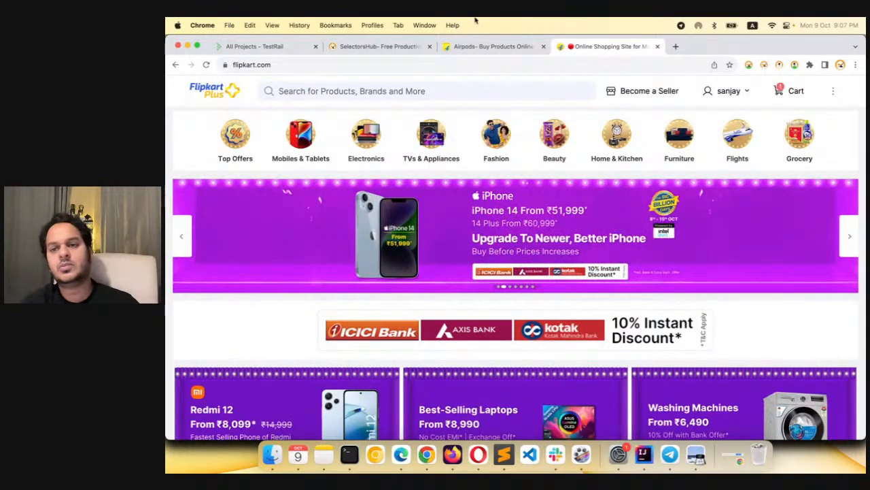
Bring up the recorded steps in TestCase Studio Pro and export the test case as CSV
left_click(764, 64)
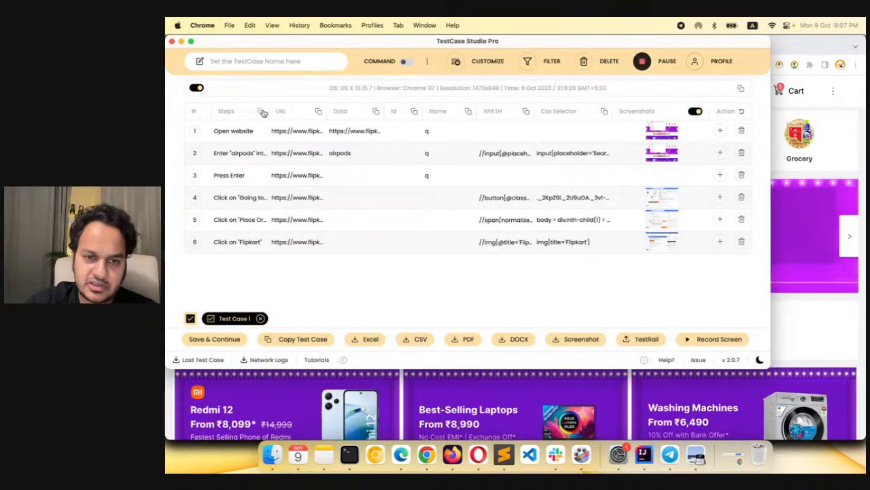
left_click(406, 340)
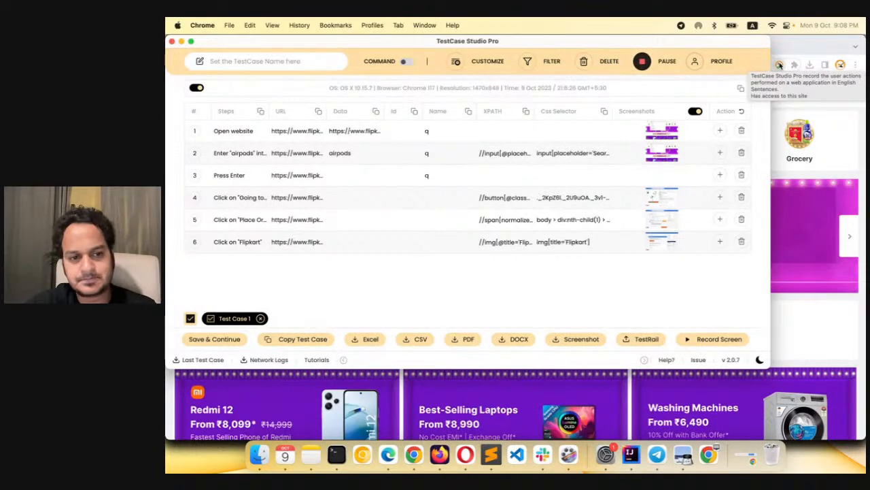
Review the captured screenshots of recorded steps 1 to 4, and check the operating system details above the step table
left_click(663, 130)
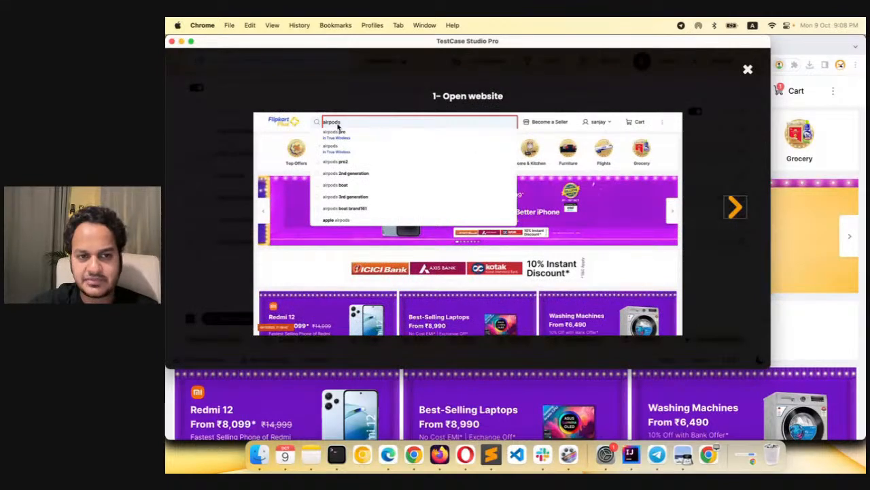
left_click(735, 208)
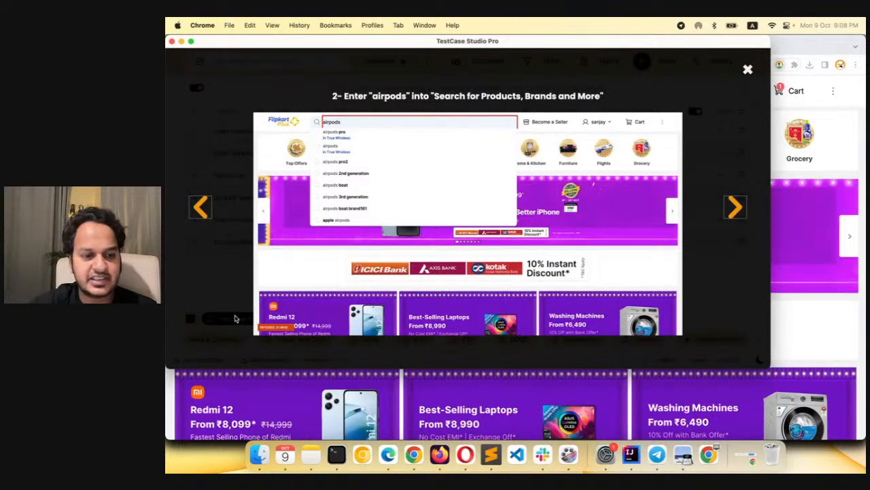
left_click(736, 210)
left_click(738, 213)
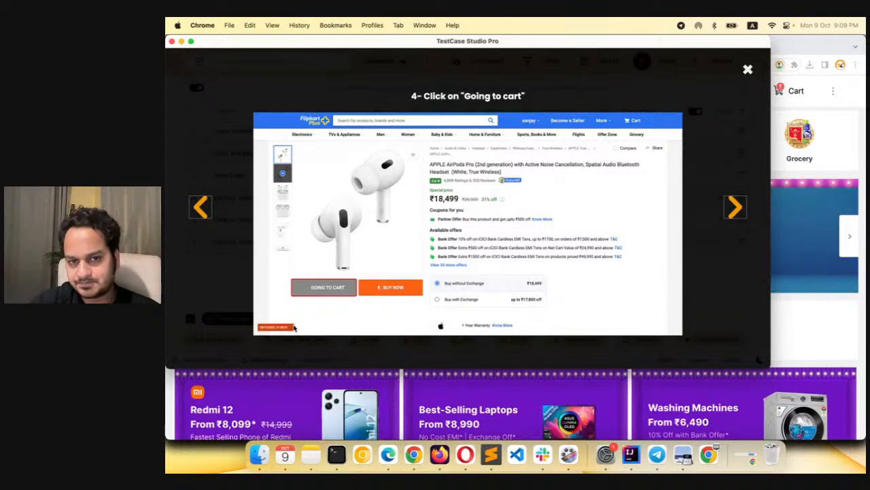
left_click(747, 70)
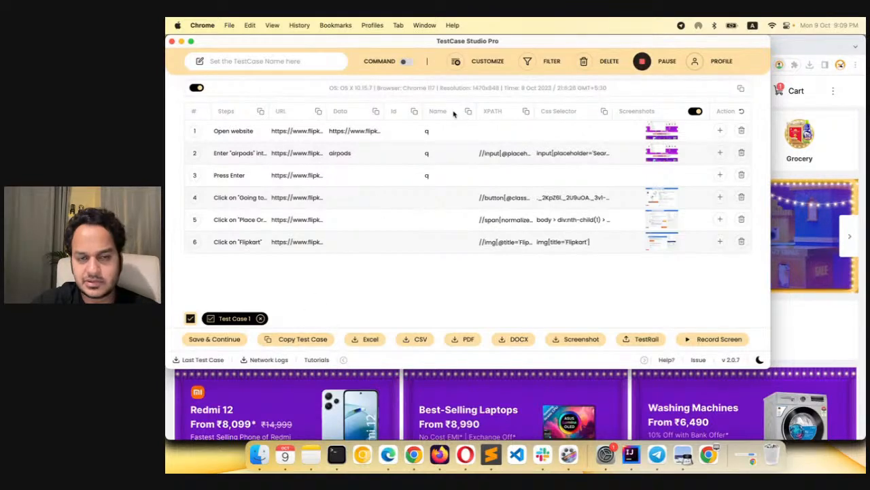
left_click_drag(328, 88, 383, 88)
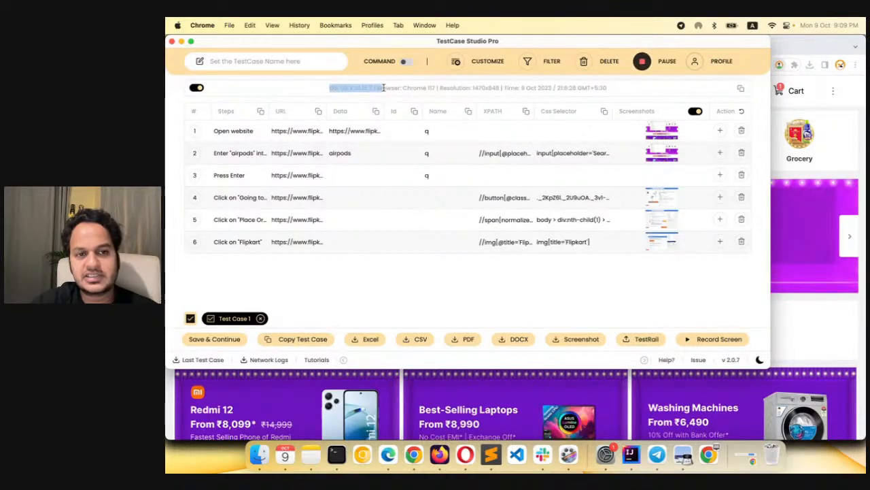
left_click(344, 88)
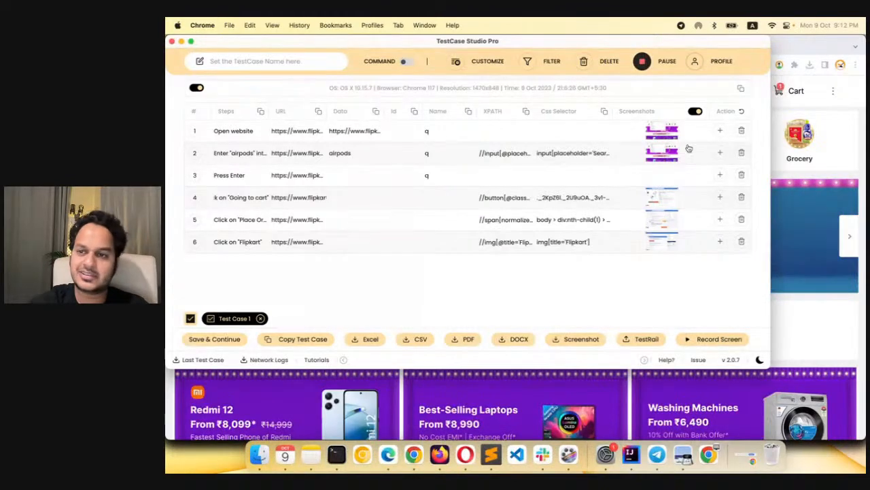
Return to the SelectorsHub website and search it for "safety testcase studio"
left_click(851, 100)
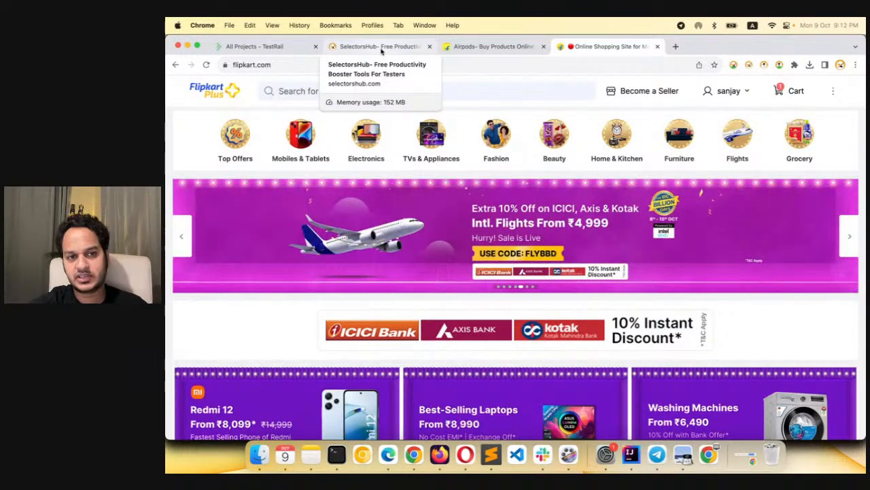
left_click(382, 47)
left_click(773, 130)
type("s")
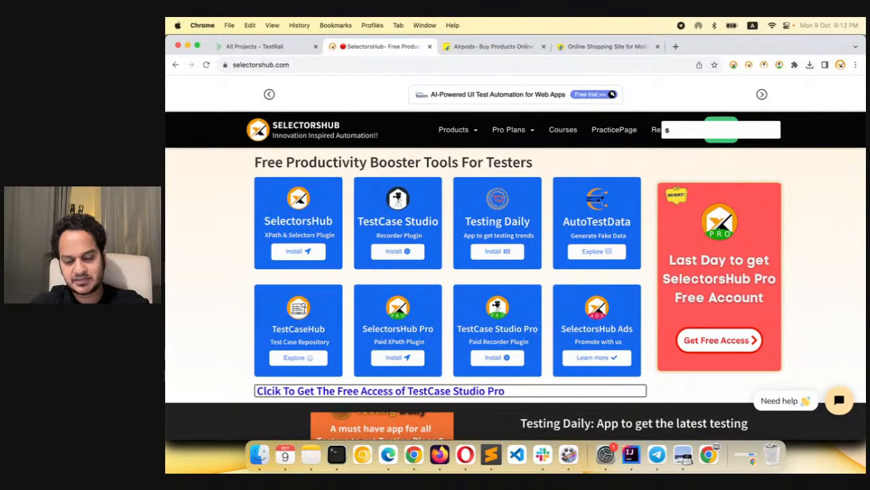
type("efety testcase studio")
key("Return")
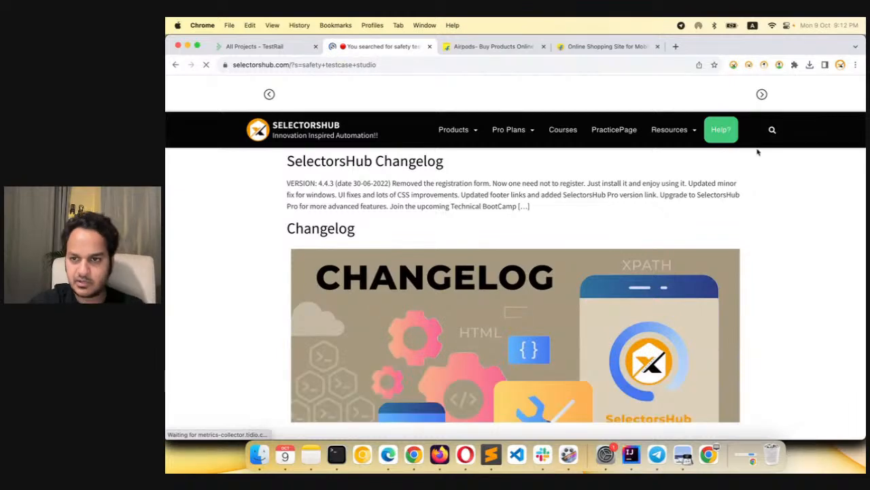
Shorten the SelectorsHub site search to "safety", look through the results, and reopen the search field
left_click(773, 133)
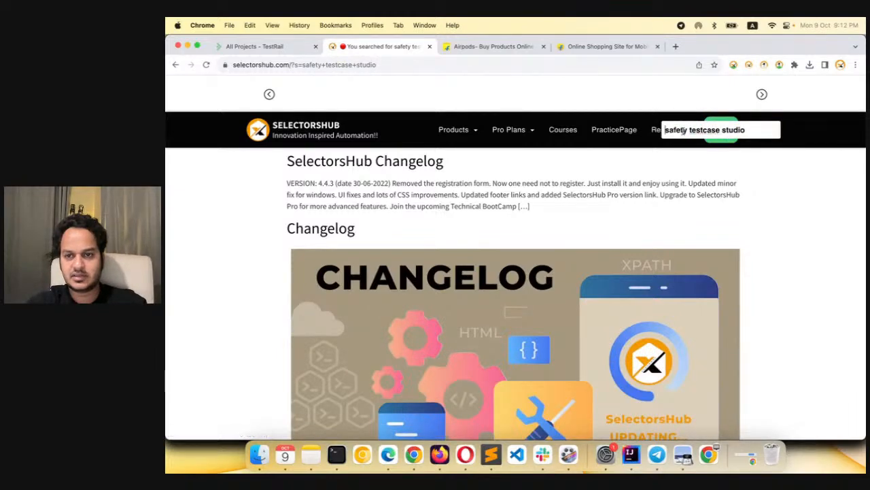
left_click_drag(689, 130, 747, 130)
key("BackSpace")
key("Return")
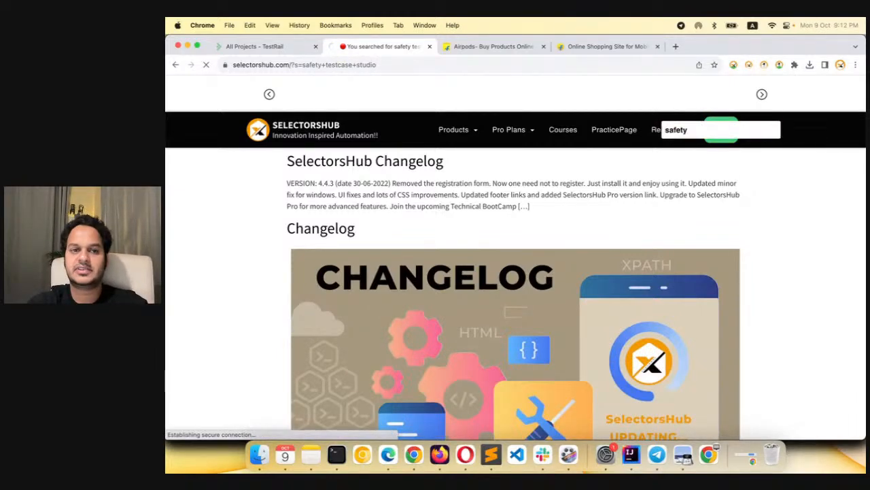
scroll(689, 193, "down", 10)
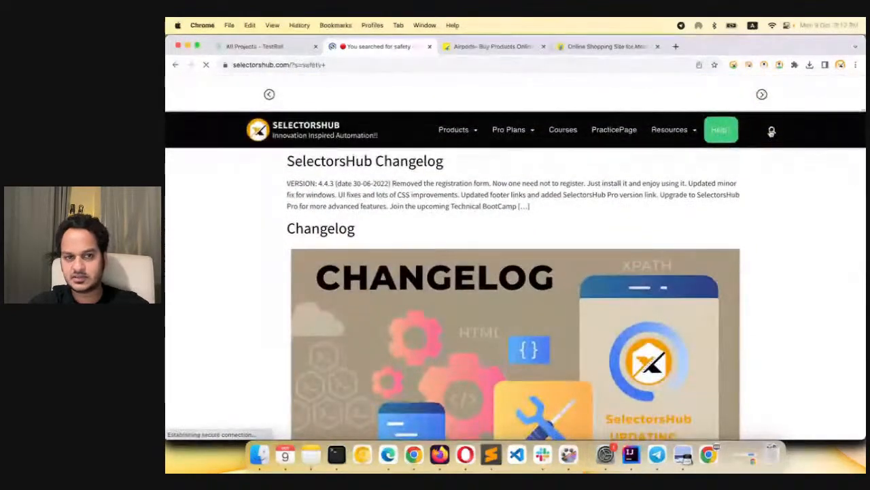
left_click(771, 130)
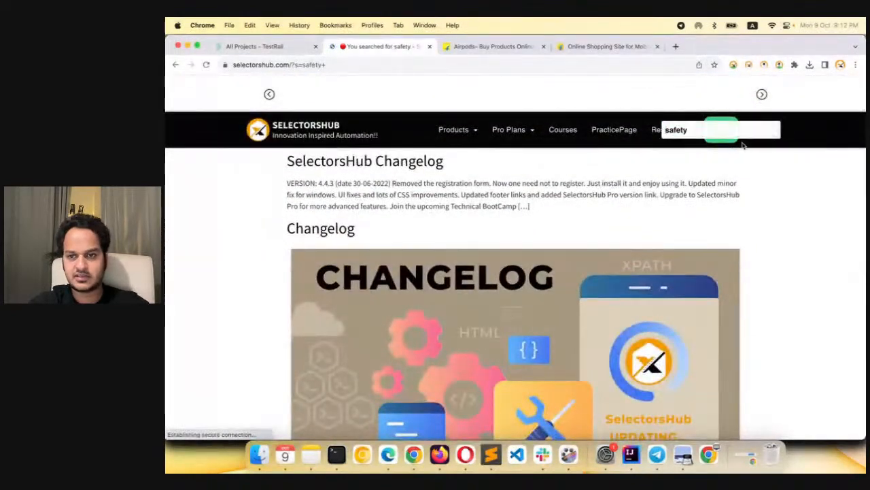
Search the SelectorsHub site for "secure" and open the article "Is it safe and secure to use TestCase Studio?"
key("super+a")
type("secure")
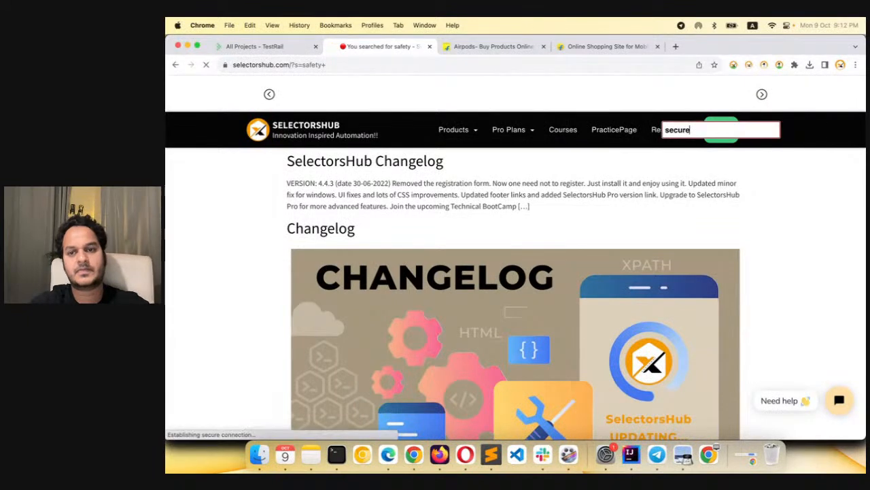
key("Return")
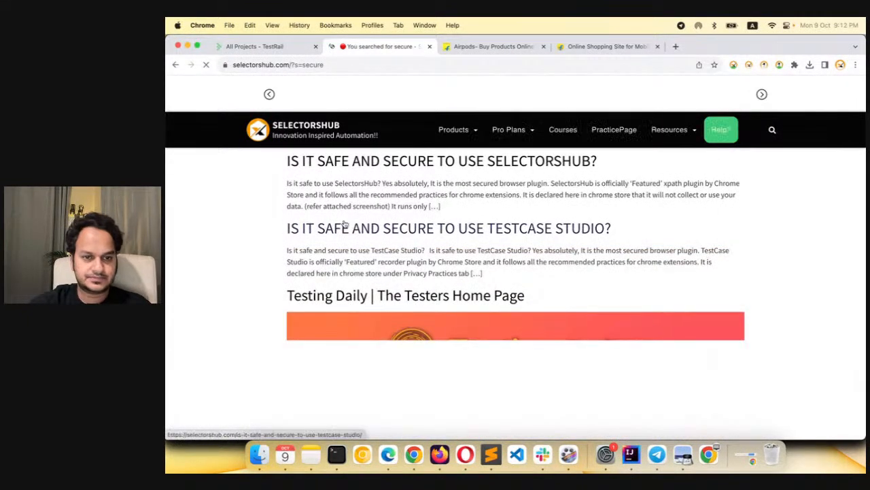
left_click(417, 230)
Read the article's sections on TestCase Studio's safety, data declarations, extension risk analysis link and embedded video
scroll(438, 315, "down", 3)
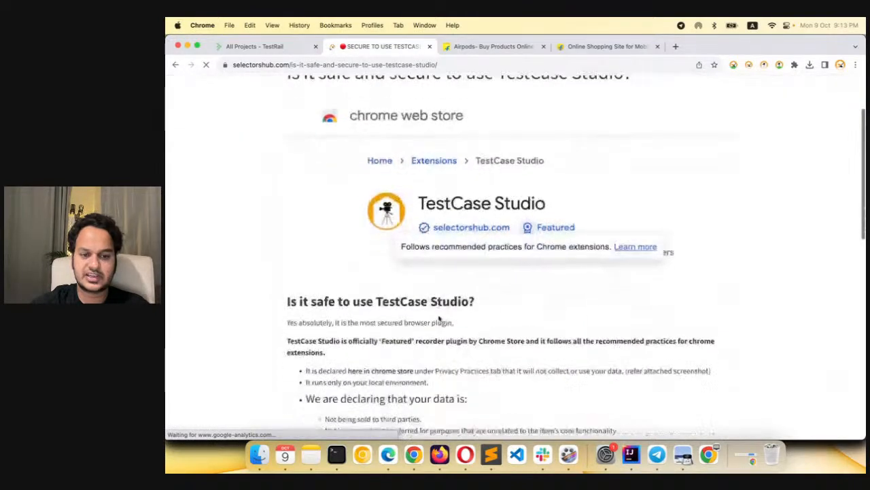
scroll(438, 315, "down", 5)
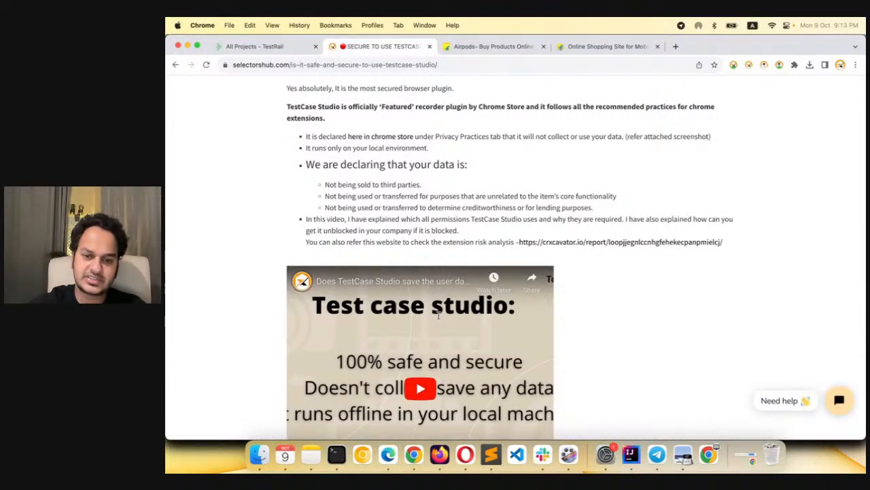
scroll(438, 314, "down", 1)
scroll(438, 315, "down", 3)
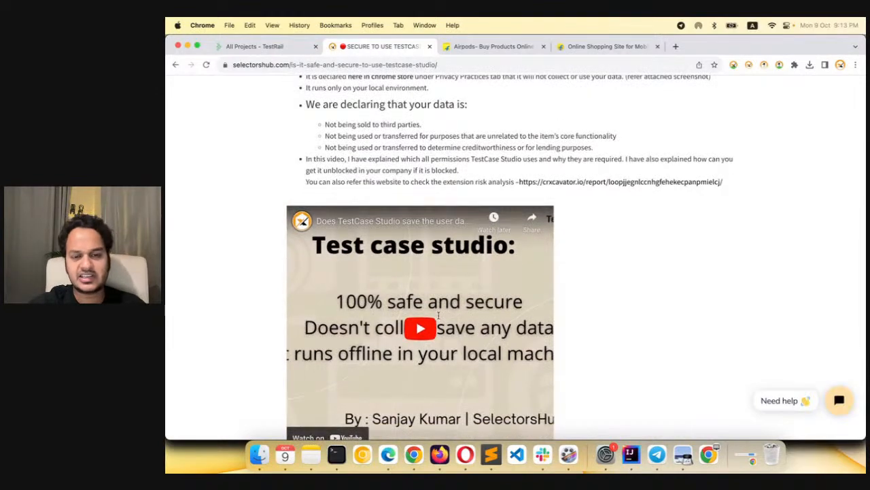
scroll(439, 315, "down", 6)
scroll(439, 315, "up", 10)
scroll(438, 314, "up", 5)
scroll(439, 315, "down", 1)
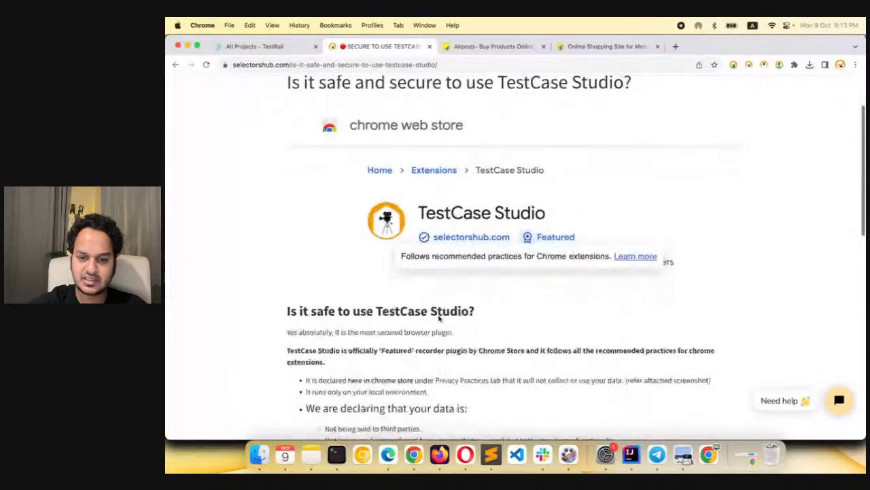
scroll(439, 315, "down", 1)
scroll(438, 314, "down", 5)
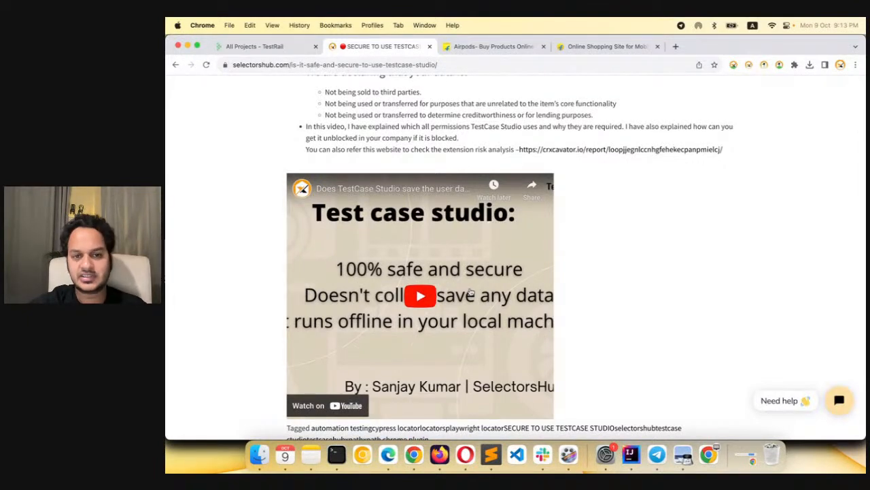
scroll(470, 292, "up", 3)
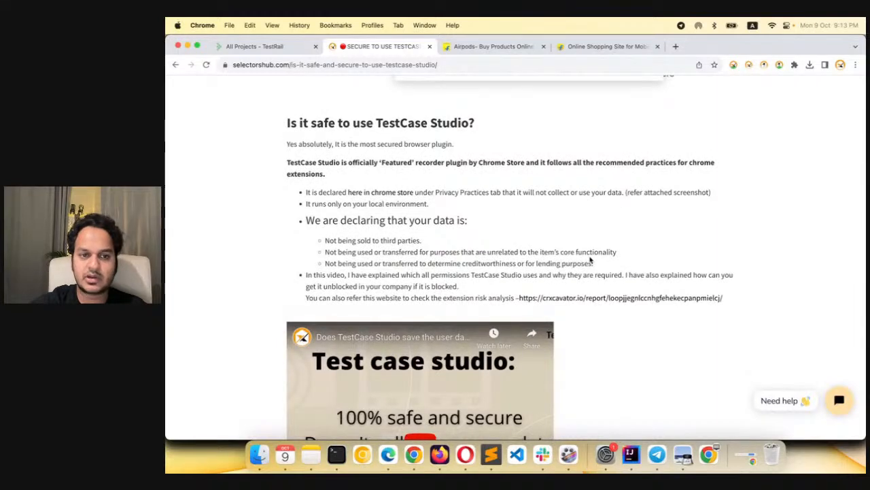
scroll(577, 186, "up", 2)
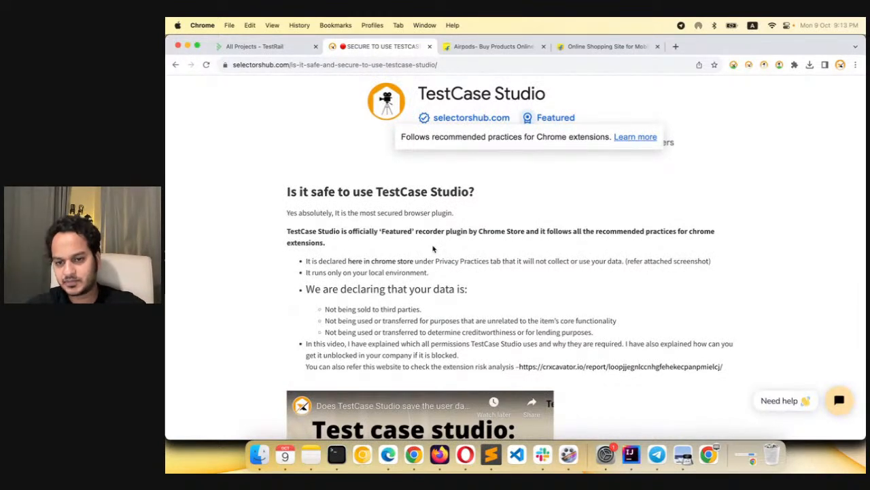
Bring up the TestCase Studio Pro window, close it, and open LinkedIn in a new browser tab
key("super+grave")
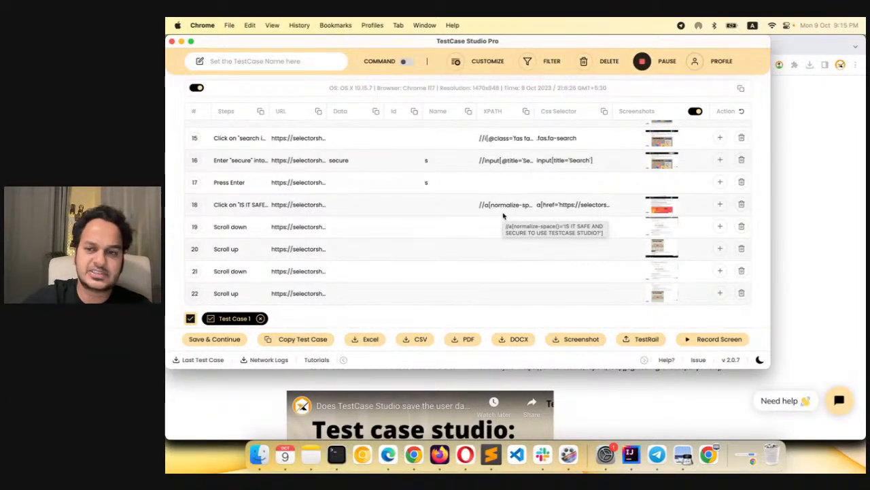
left_click(173, 42)
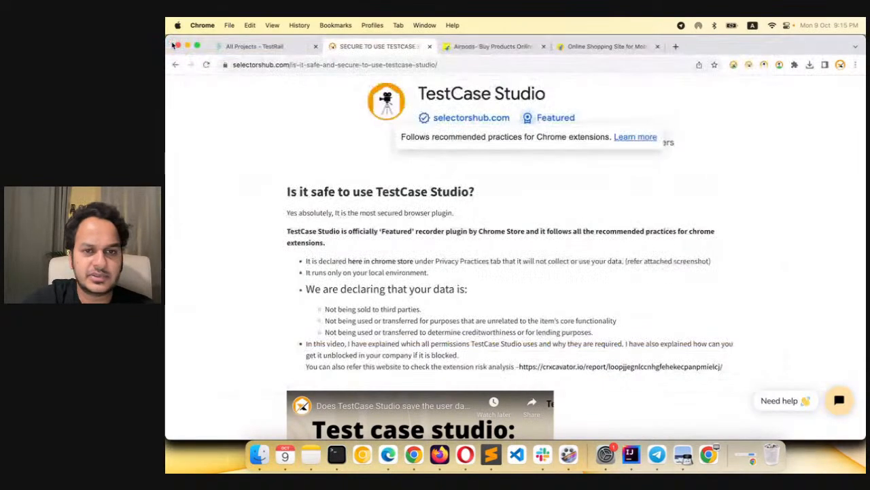
left_click(676, 46)
type("linkedin")
key("Return")
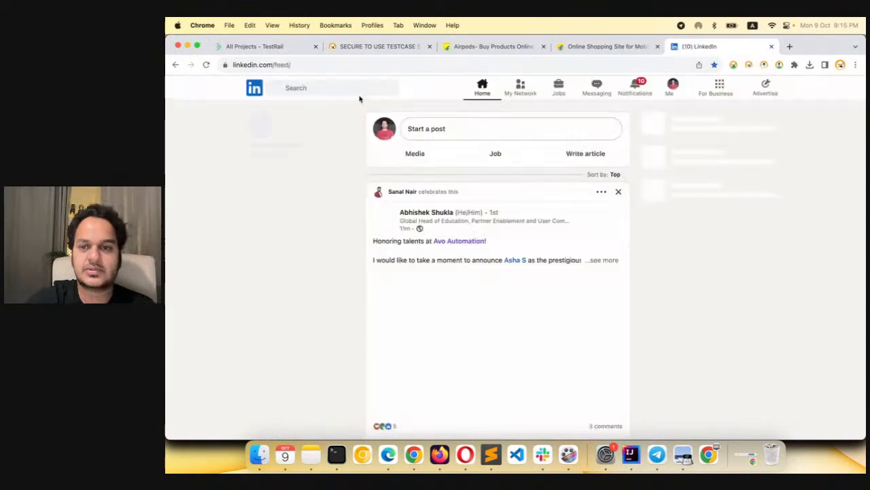
Search LinkedIn for "selectorshub", limit the results to people, and highlight the result count
left_click(356, 93)
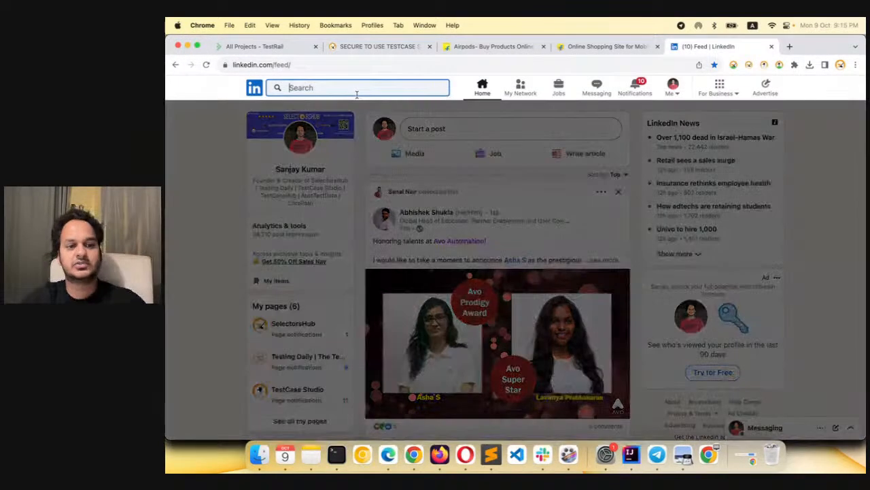
type("selectorshub")
key("Return")
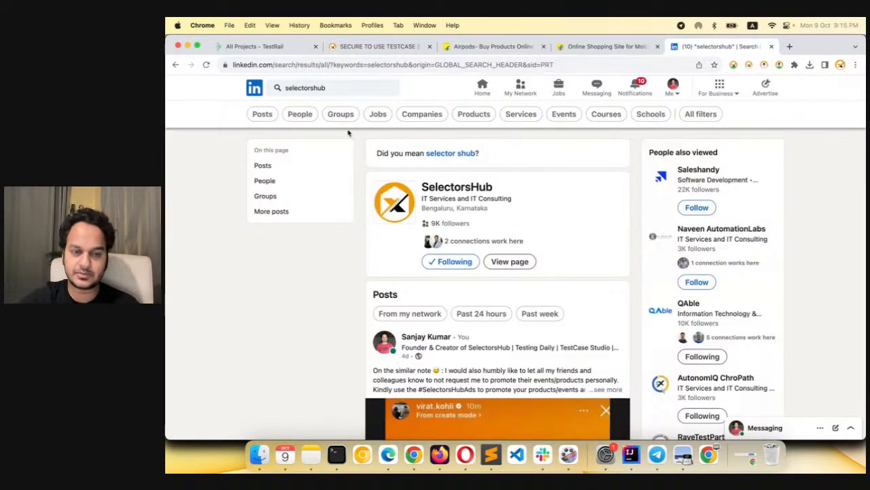
left_click(308, 117)
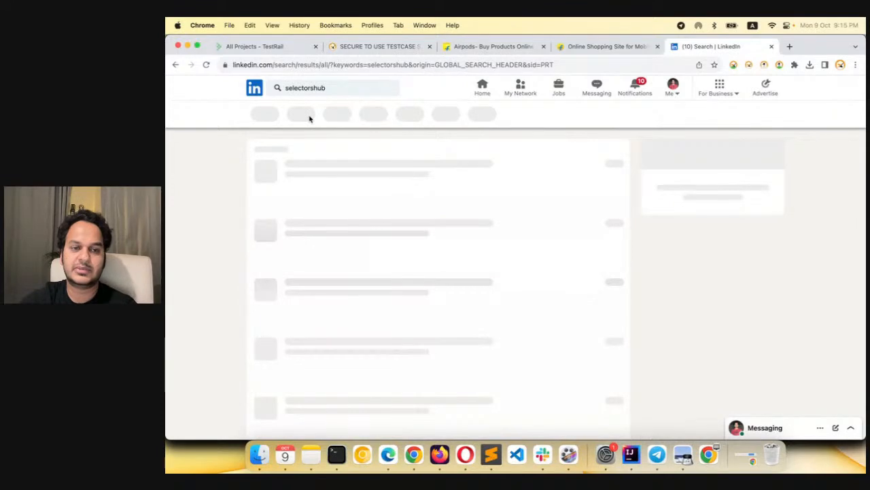
left_click_drag(266, 142, 286, 142)
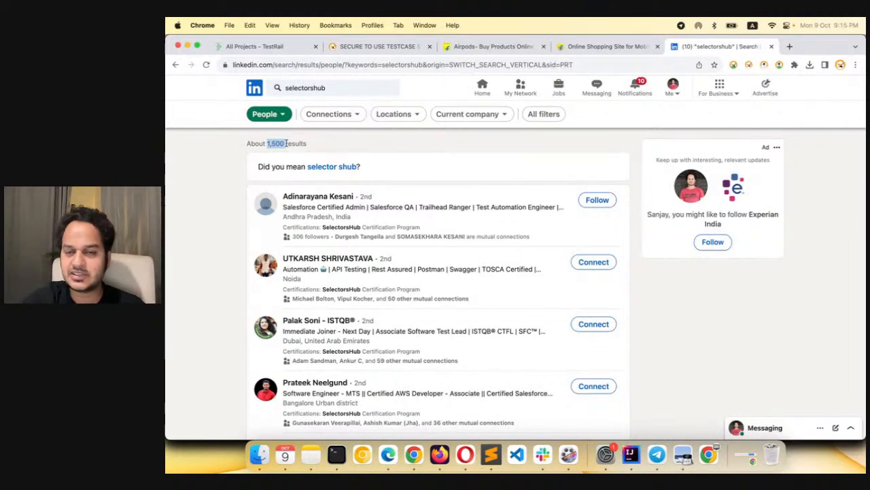
Return to the LinkedIn home feed, close its tab, and switch to the Flipkart home page
left_click(485, 88)
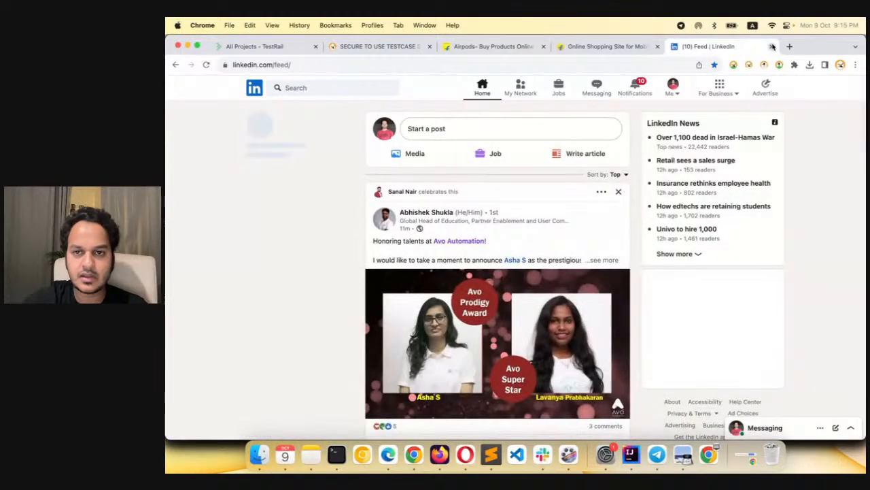
left_click(771, 47)
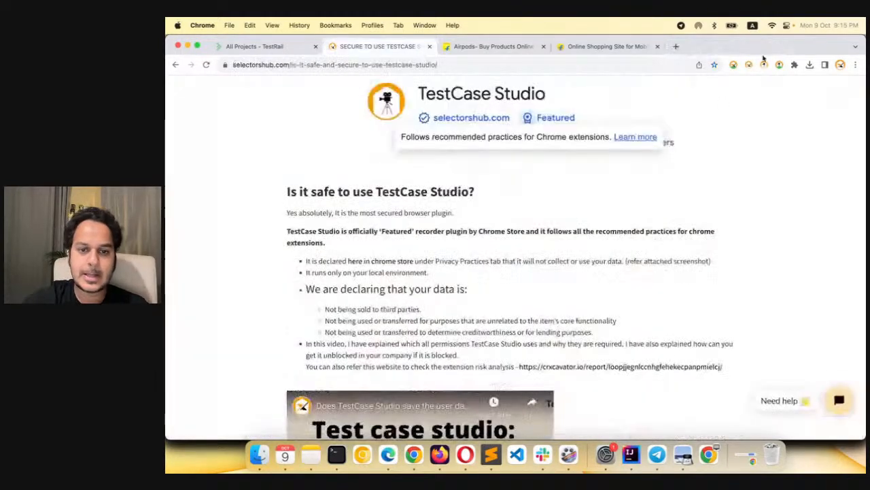
left_click(492, 48)
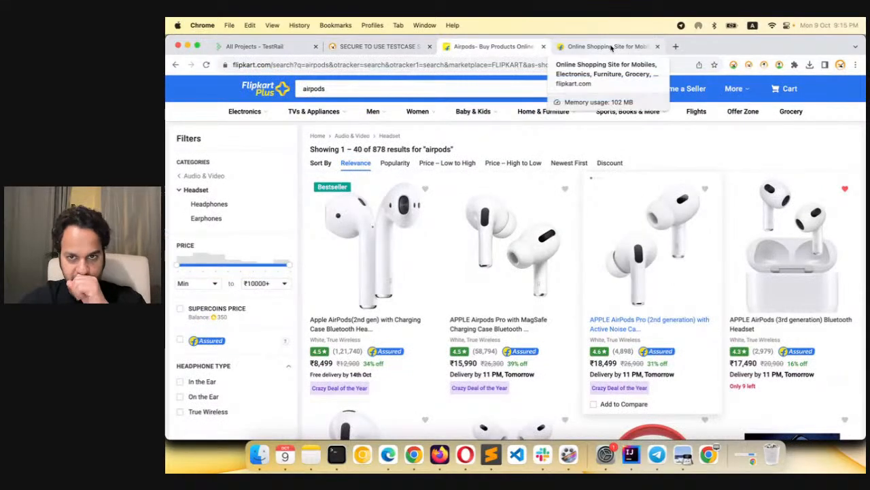
left_click(610, 47)
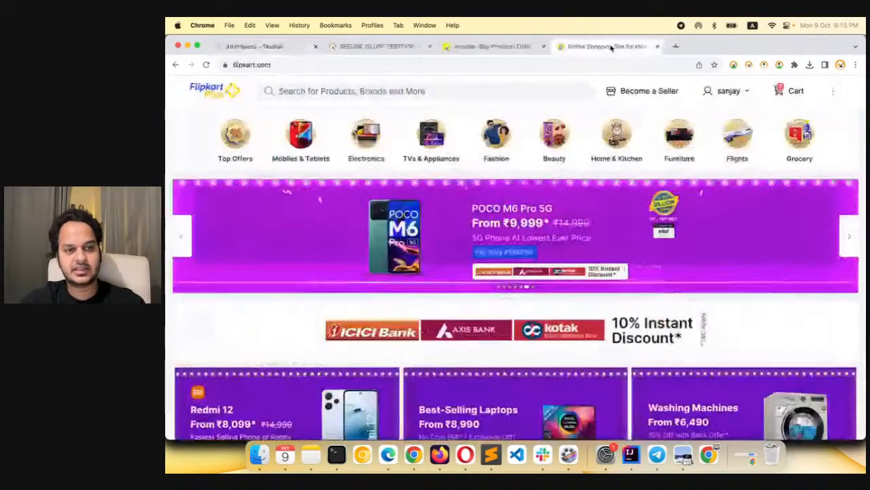
Start a new TestCase Studio Pro recording on the Flipkart home page
left_click(732, 65)
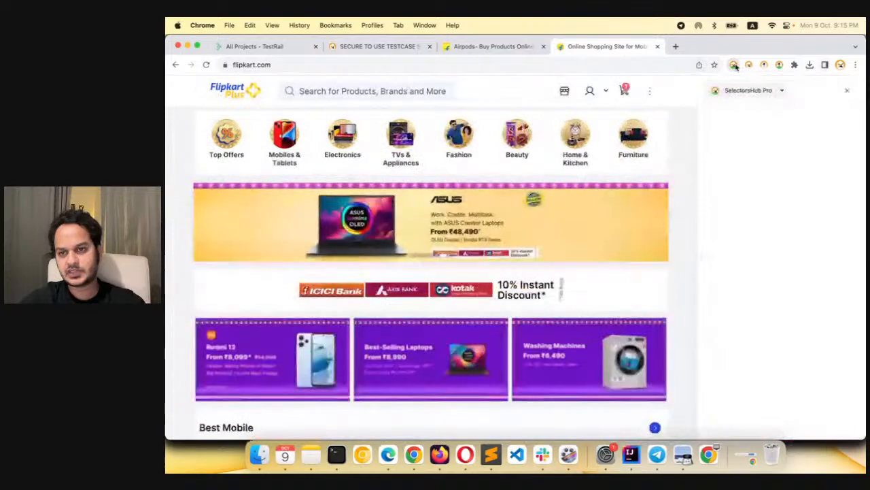
left_click(734, 65)
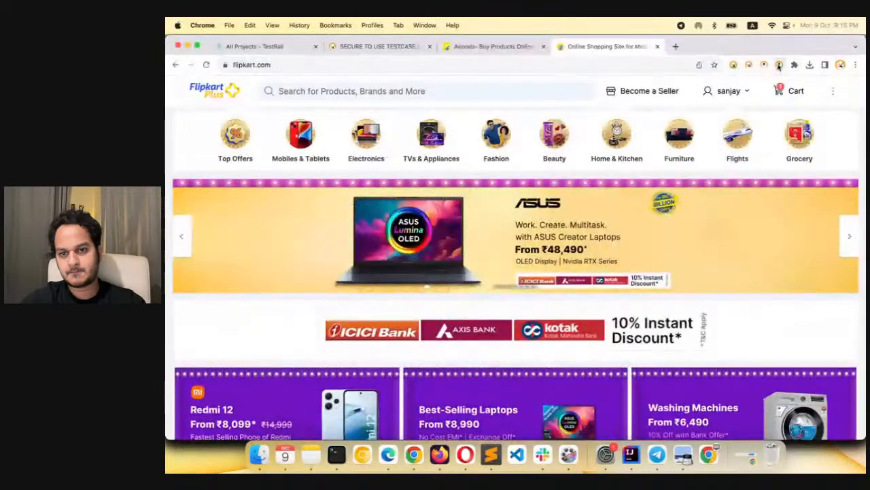
left_click(779, 64)
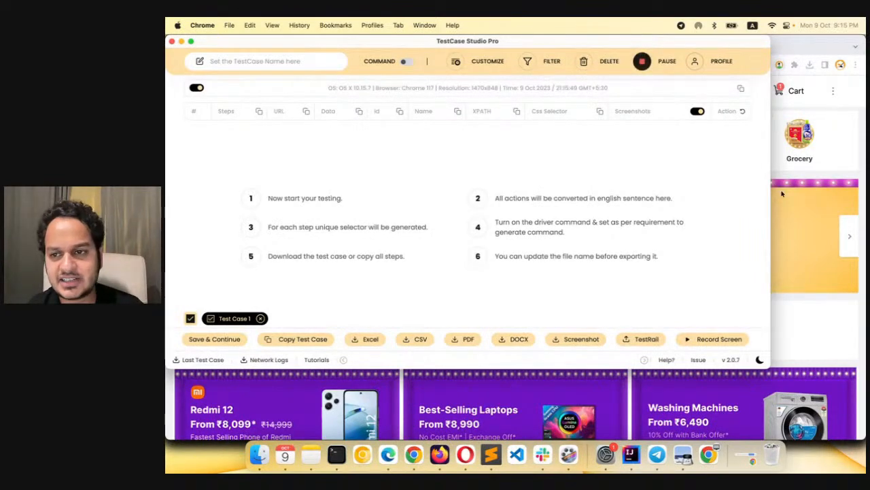
Record opening Flipkart's Furniture category, bringing up the context menu on "TVs & Appliances", and dismissing it on the page header
left_click(800, 182)
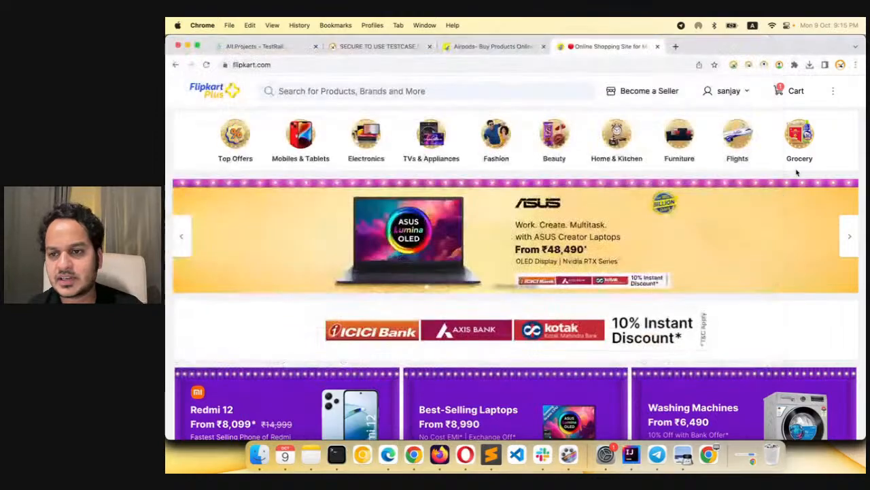
left_click(673, 165)
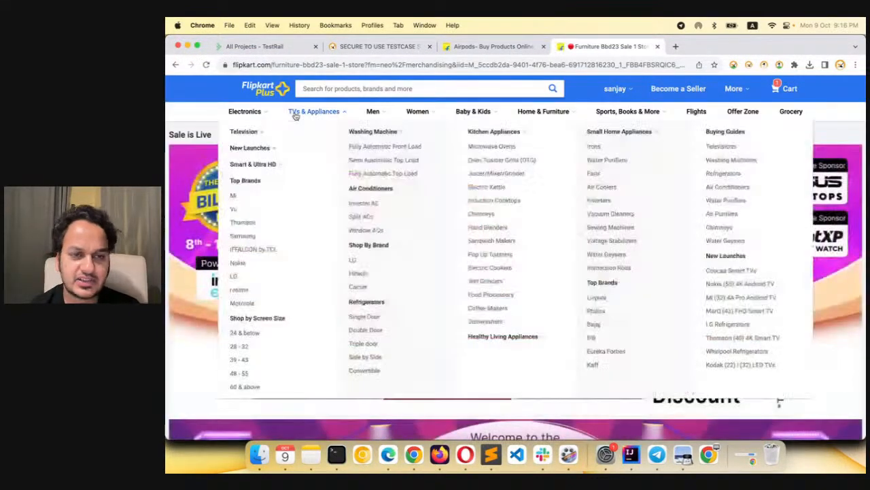
right_click(295, 116)
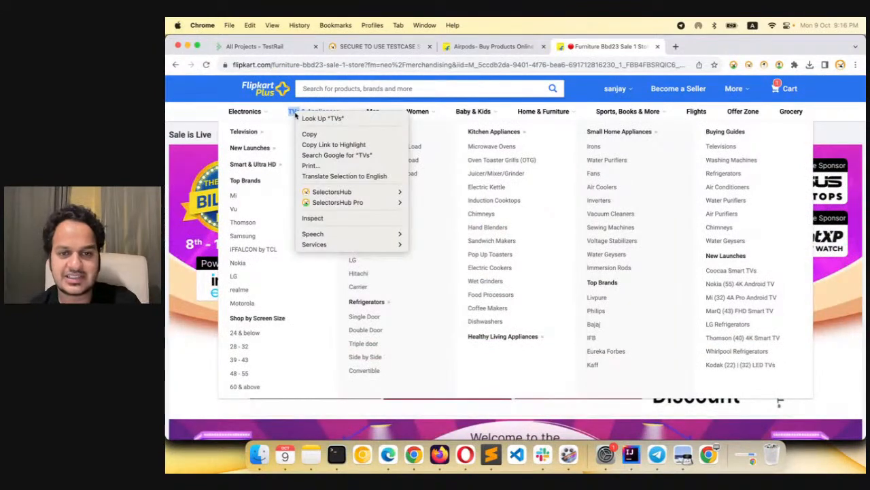
left_click(232, 98)
left_click(232, 97)
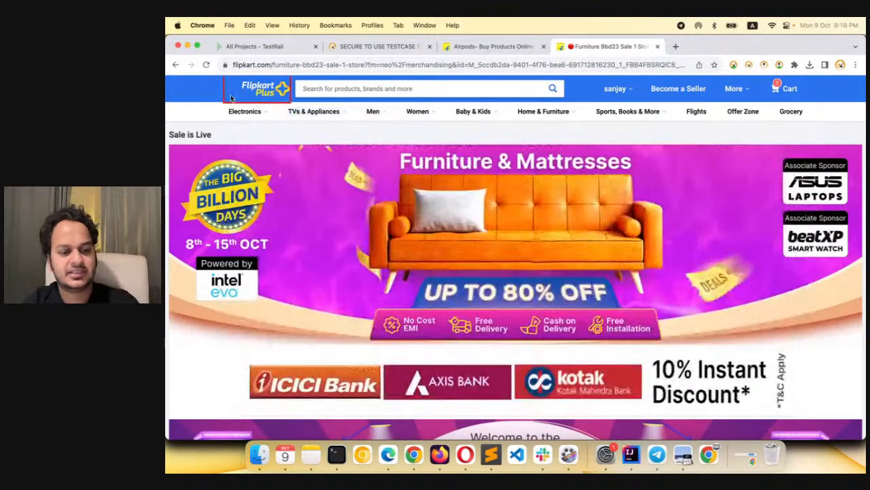
Bring up the recorded Flipkart steps, export them as CSV, and show the exported file in its folder
key("super+grave")
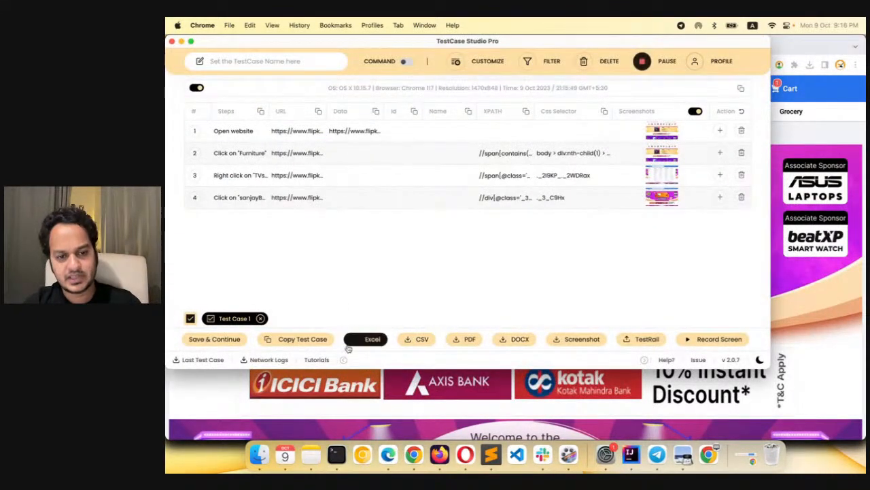
left_click(416, 341)
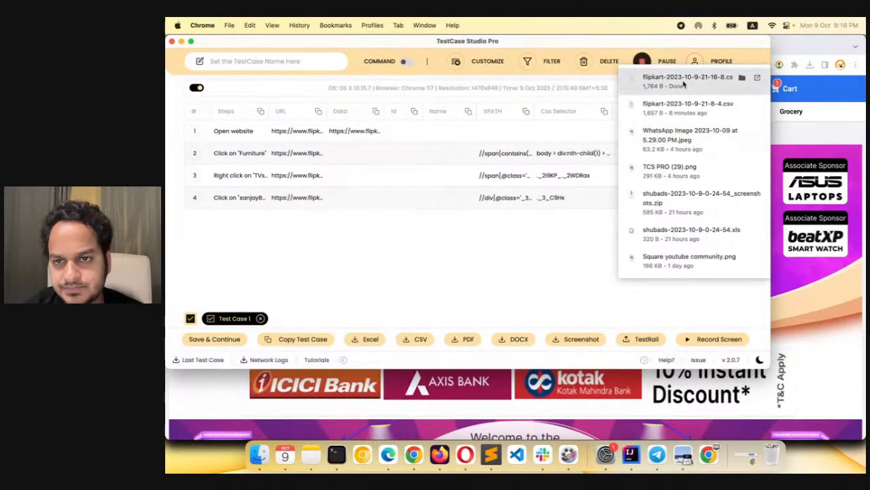
left_click(742, 77)
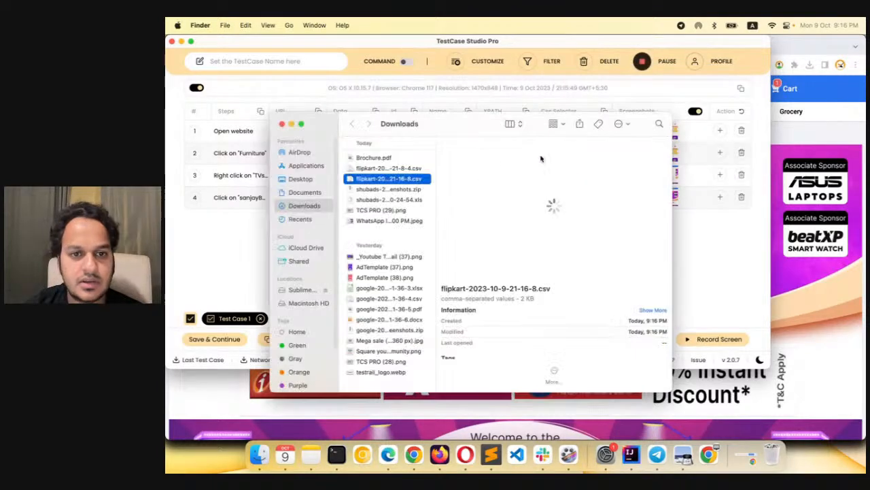
right_click(417, 178)
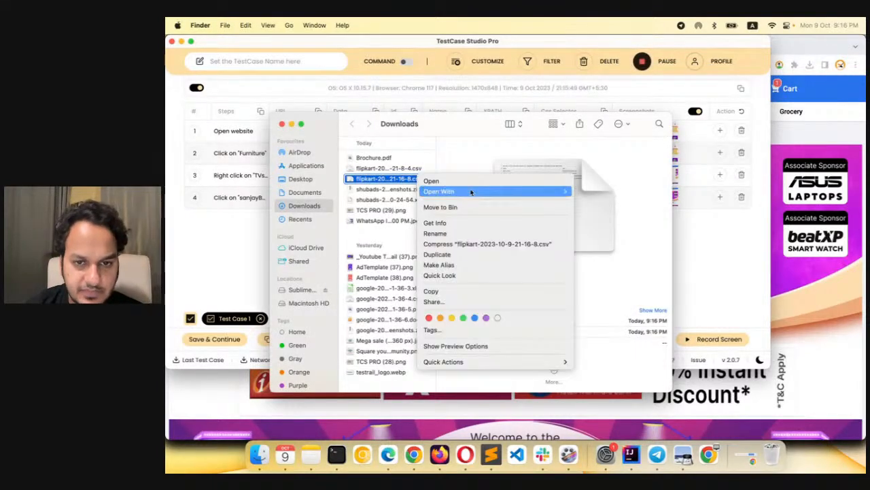
mouse_move(527, 194)
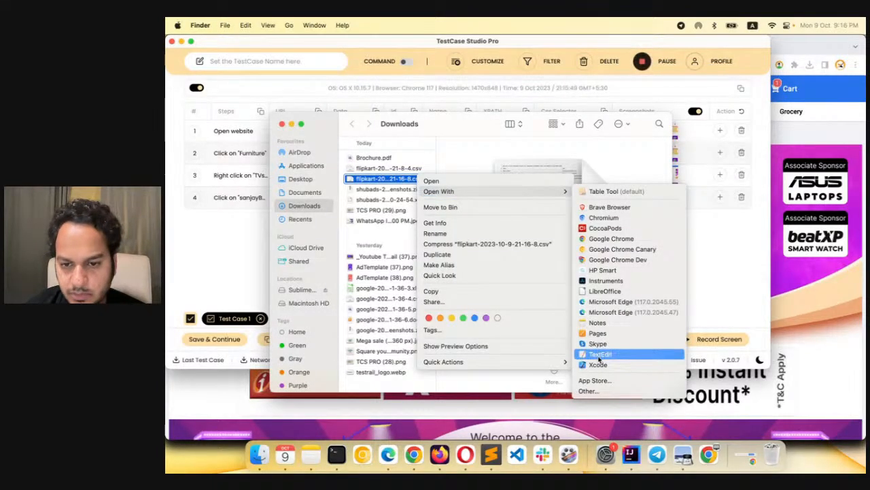
left_click(601, 293)
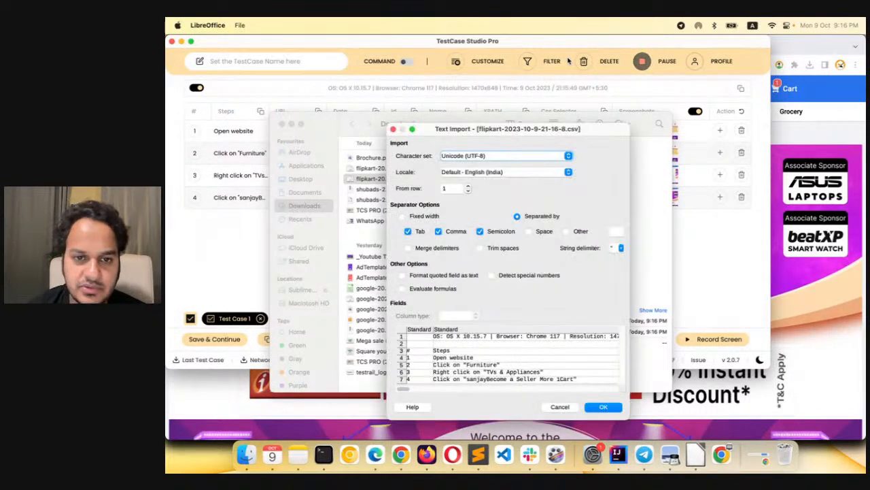
left_click(600, 409)
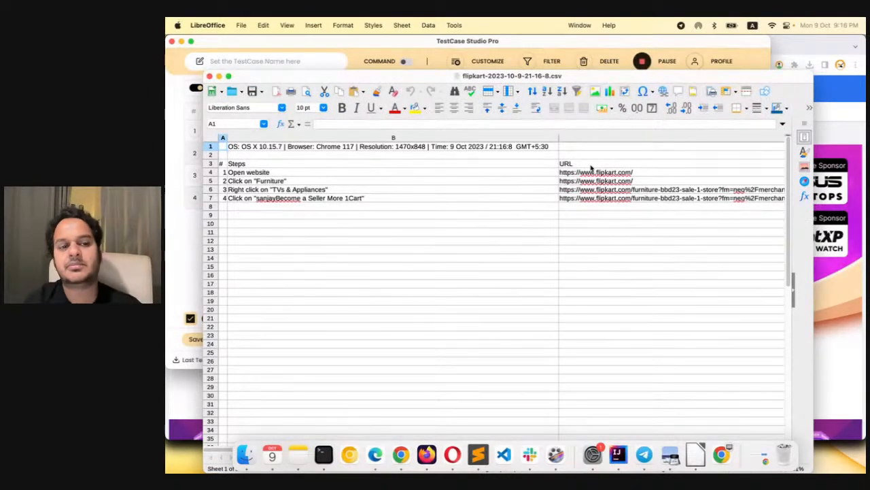
left_click(438, 168)
left_click(589, 164)
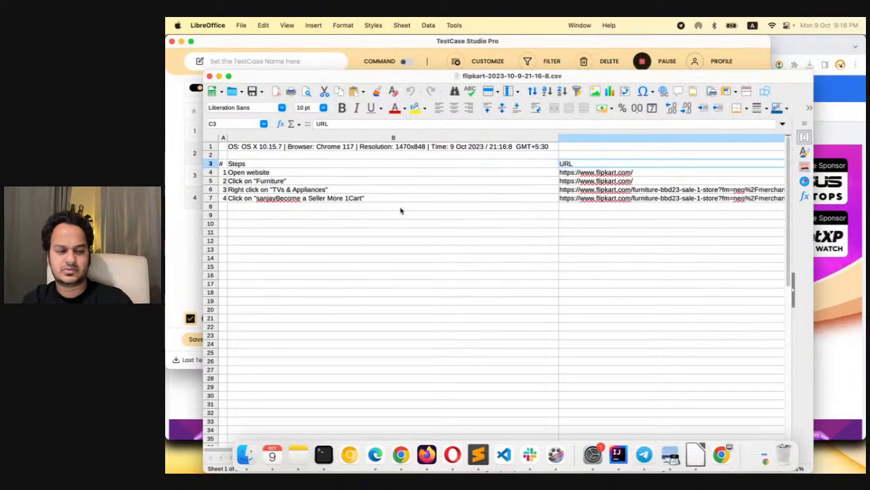
Switch back to TestCase Studio Pro and hide the XPath and CSS Selector columns from the recorded steps table
left_click(180, 196)
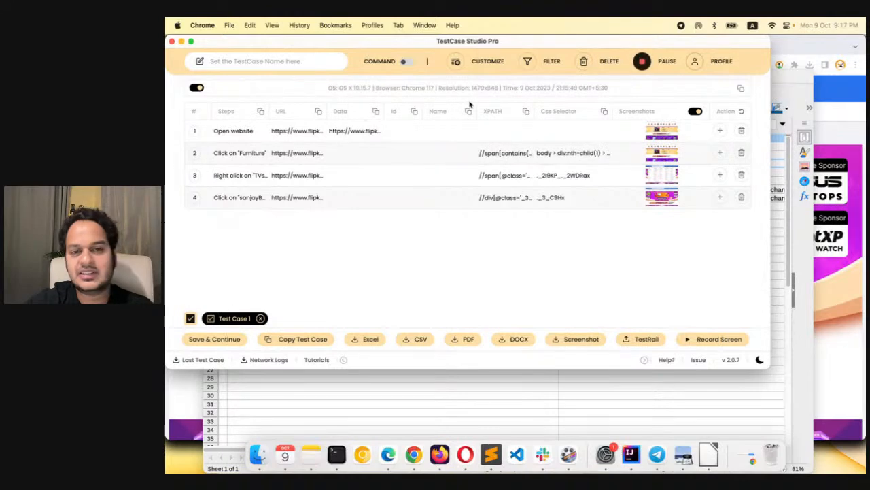
left_click(476, 61)
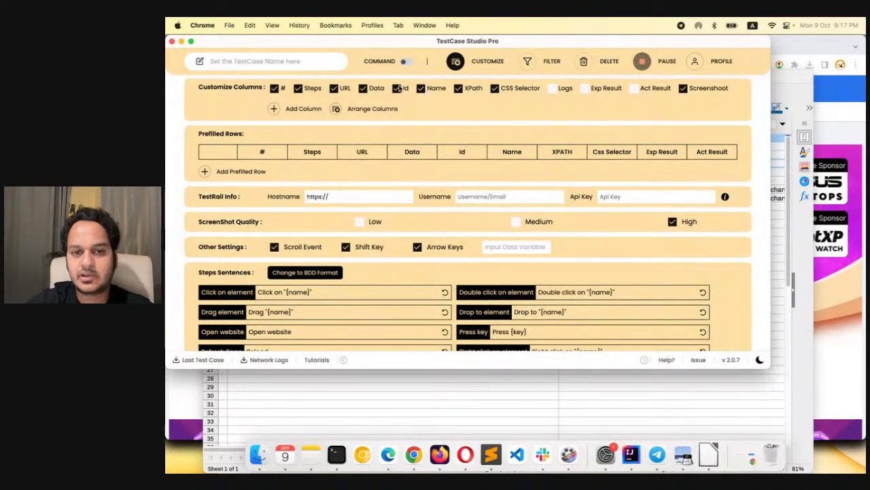
left_click(458, 89)
left_click(495, 89)
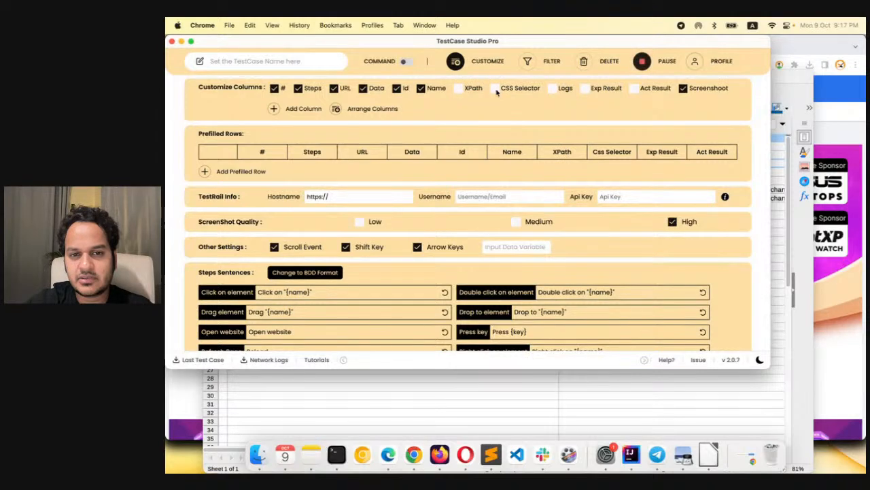
left_click(456, 61)
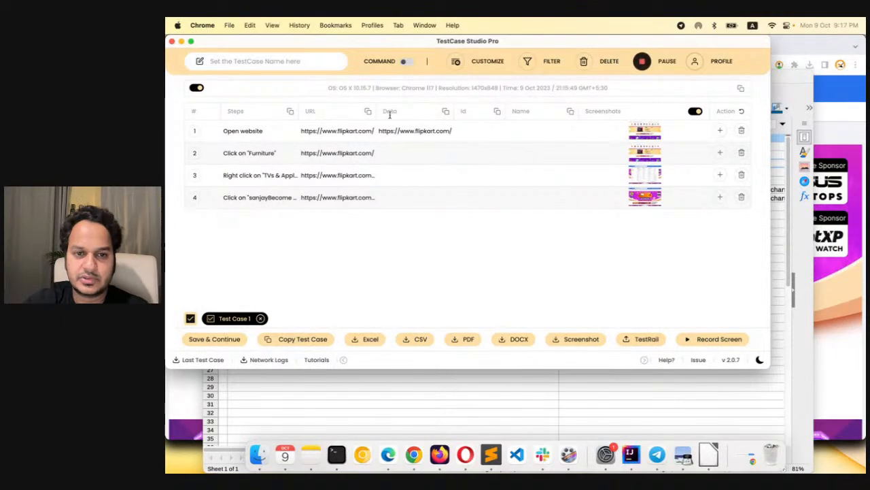
Show the Logs column in the recorded steps table and check the table against the column settings
left_click(455, 61)
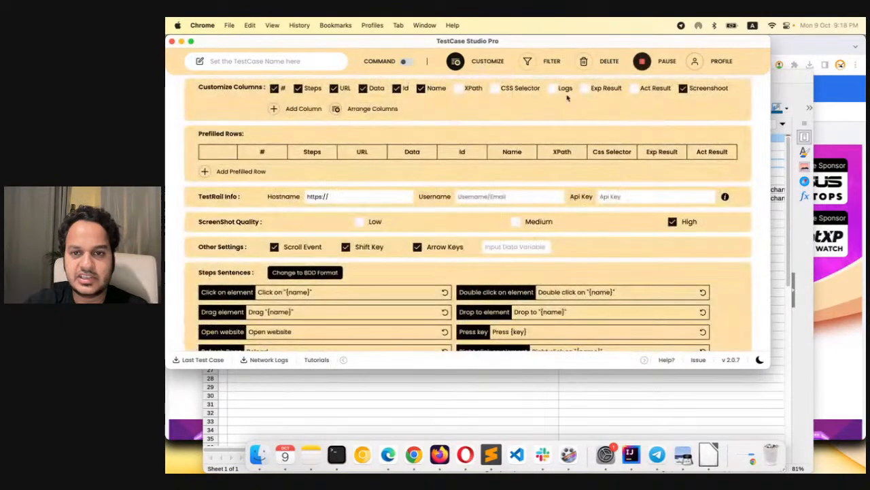
left_click(501, 68)
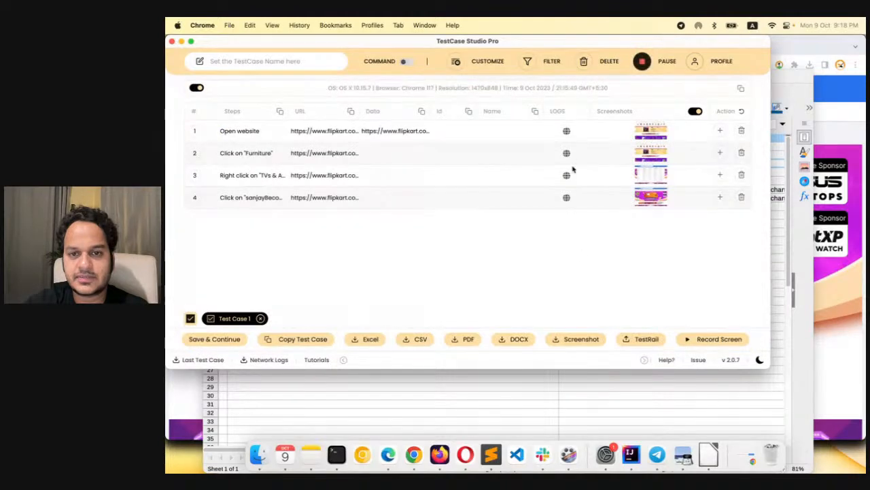
left_click(485, 61)
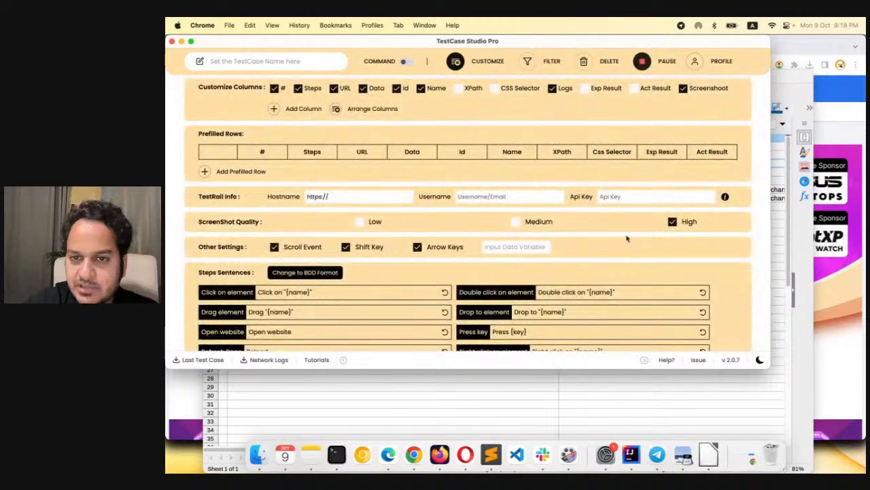
left_click(498, 62)
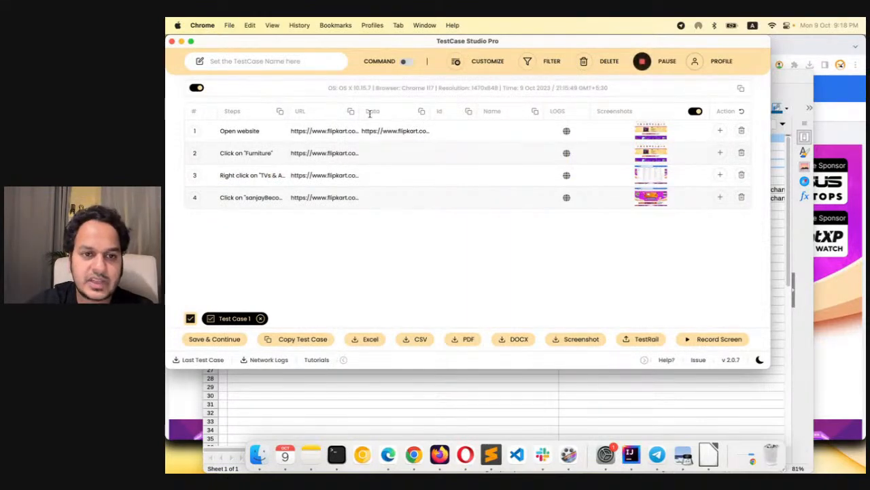
Move the Data column ahead of the URL column and rename the URL header to "Address"
left_click_drag(364, 117, 315, 120)
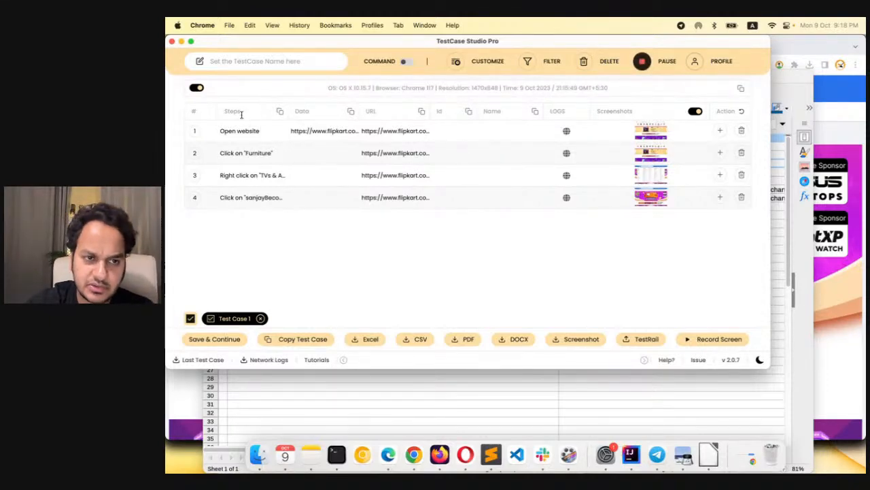
double_click(371, 111)
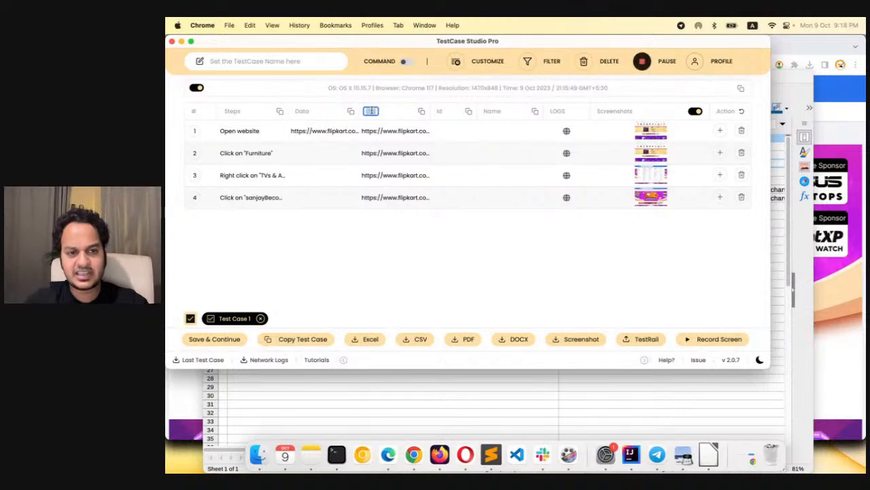
type("Address o")
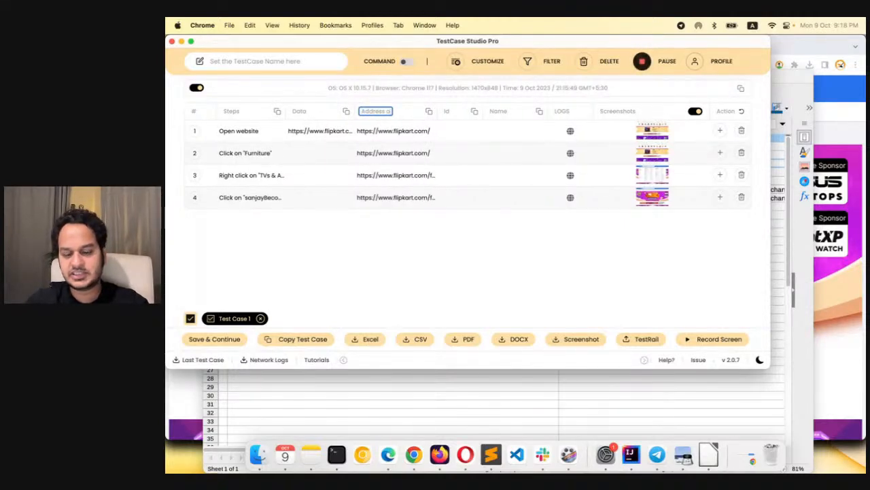
key("BackSpace")
key("BackSpace")
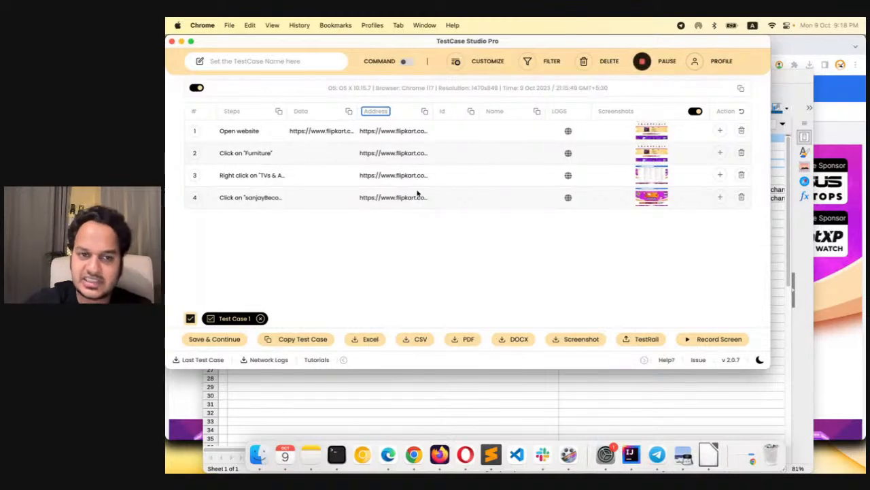
key("Return")
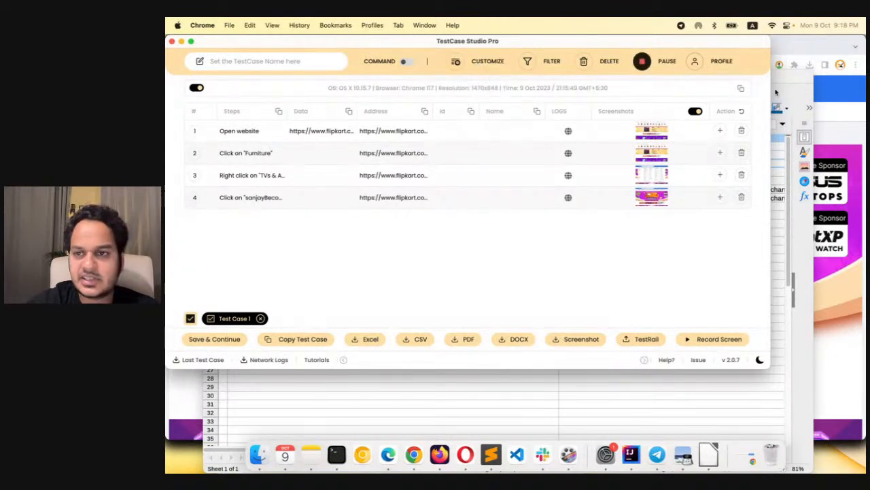
Select header cells A1:I1 in the Sample TestCase Template sheet in Chrome and place the TestCase Studio Pro window below the header row
left_click(814, 44)
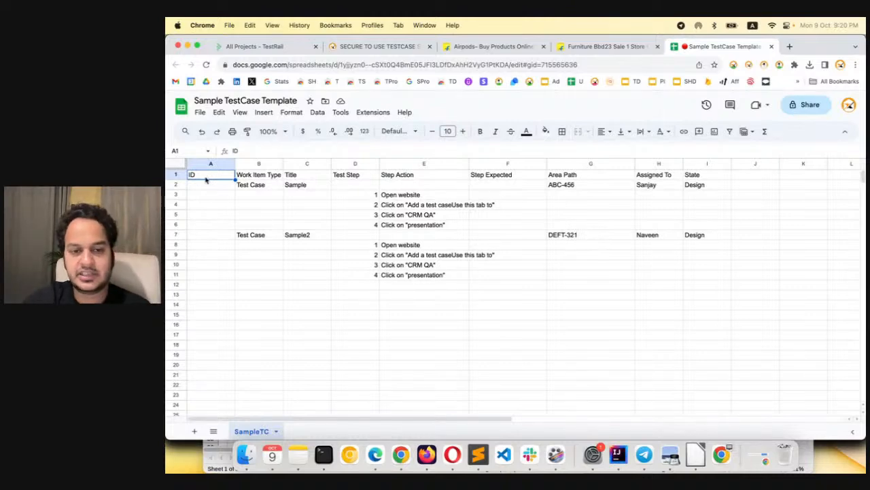
left_click_drag(206, 178, 707, 176)
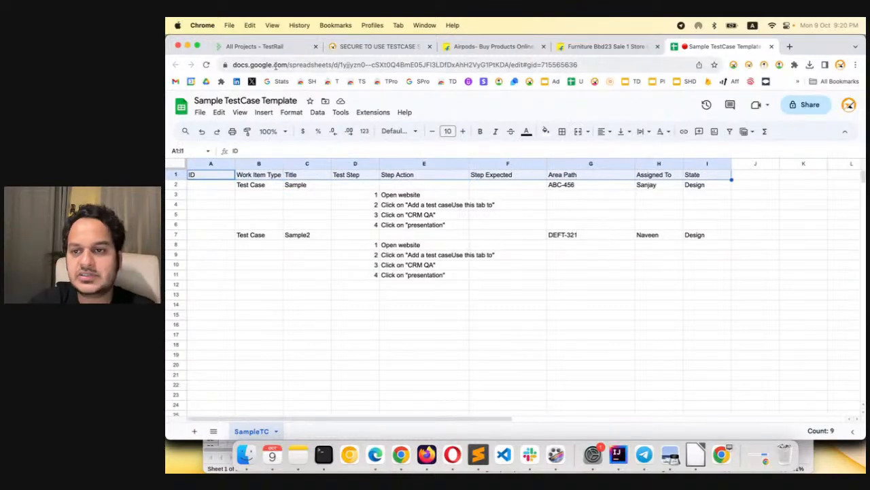
left_click(779, 66)
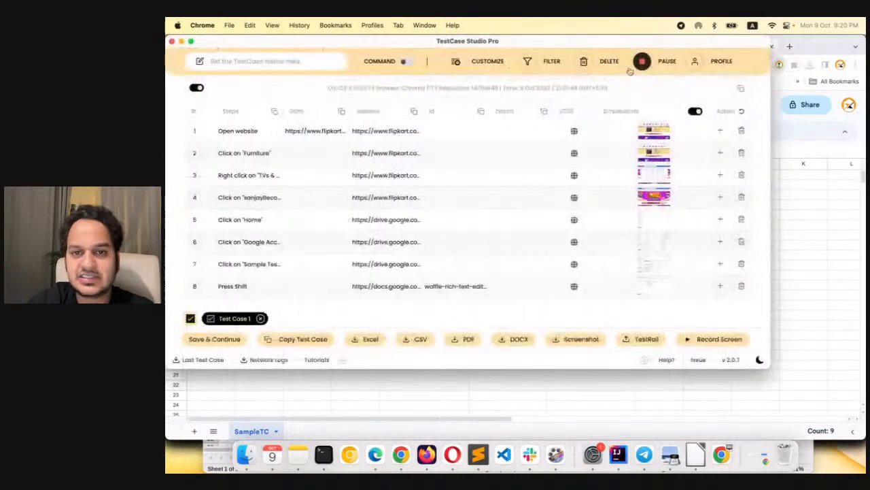
left_click_drag(542, 41, 559, 249)
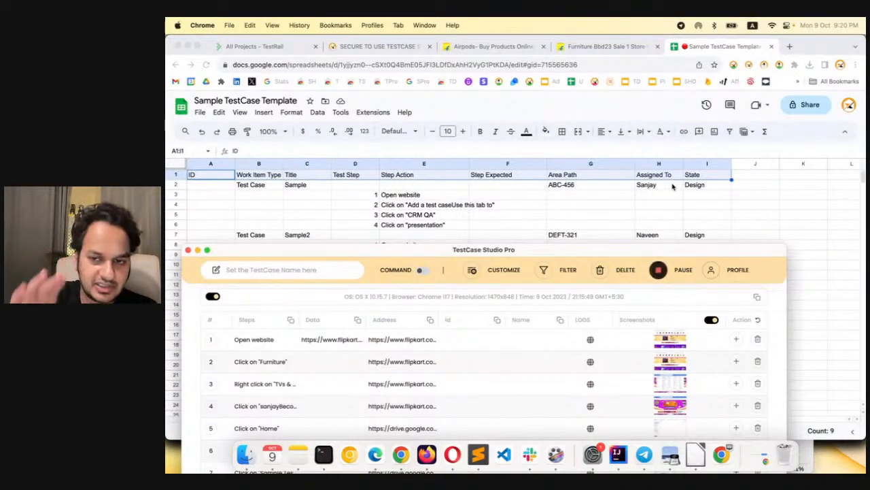
left_click(573, 224)
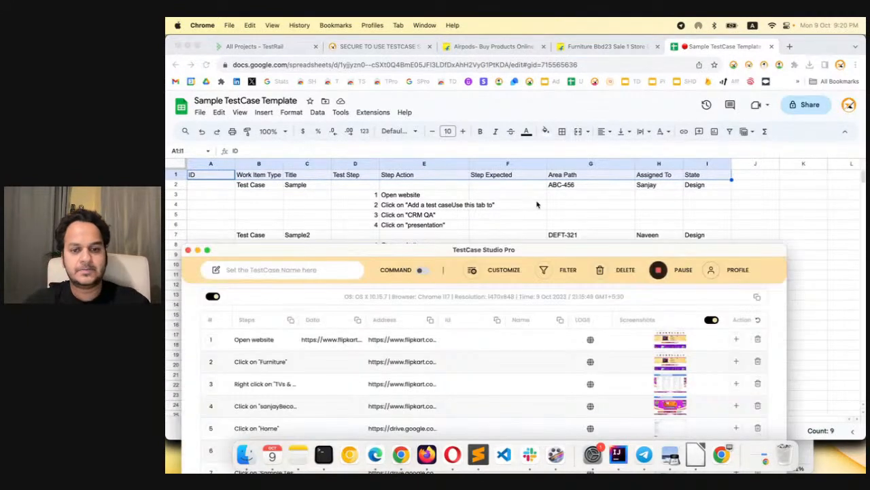
left_click_drag(535, 250, 549, 226)
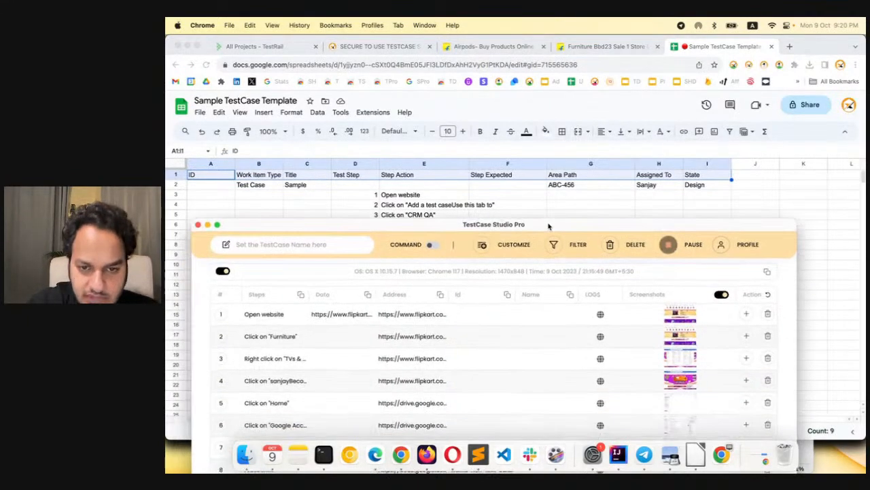
Add a custom column named "ID" in the column settings, keeping the sheet's header row visible
left_click(498, 245)
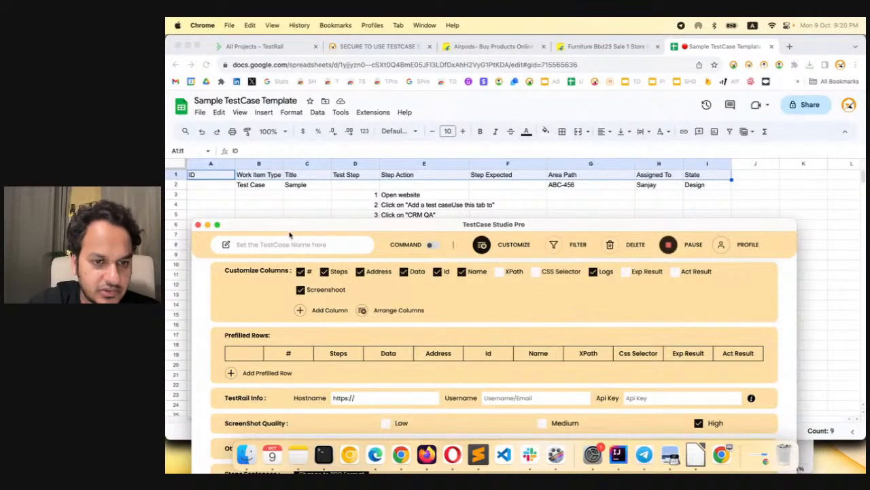
left_click_drag(289, 233, 414, 217)
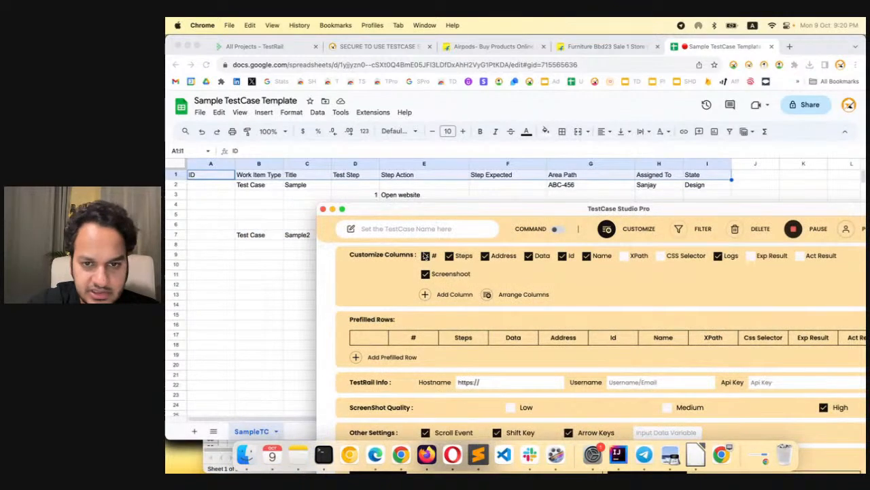
left_click_drag(515, 216, 404, 215)
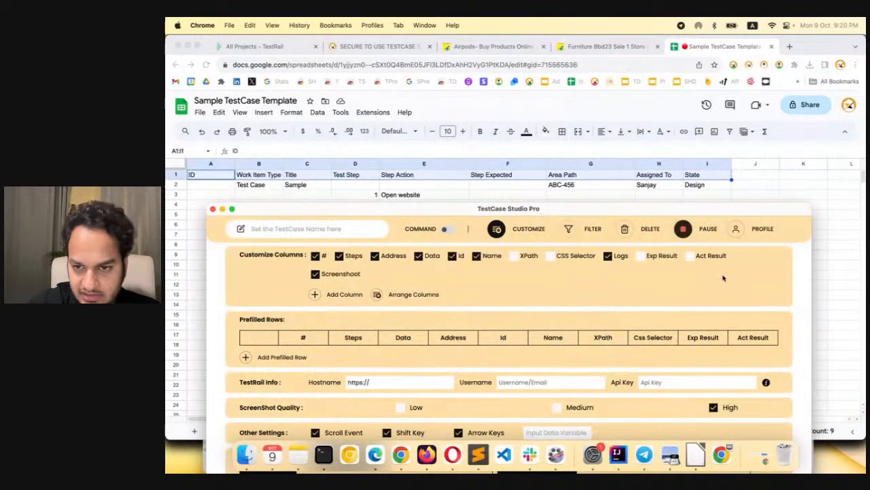
left_click(344, 294)
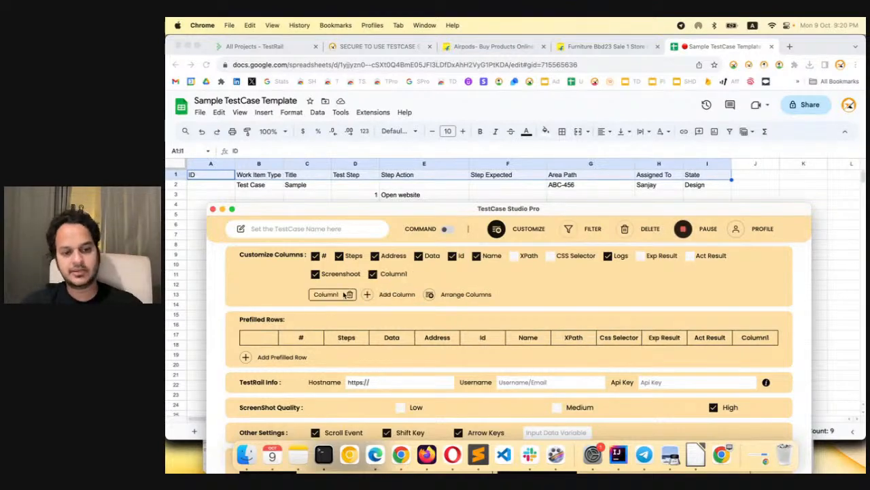
left_click(334, 294)
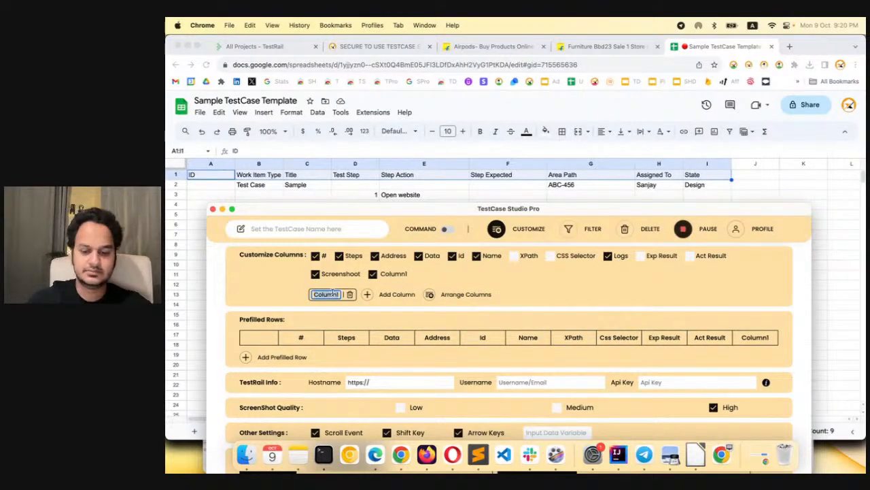
key("BackSpace")
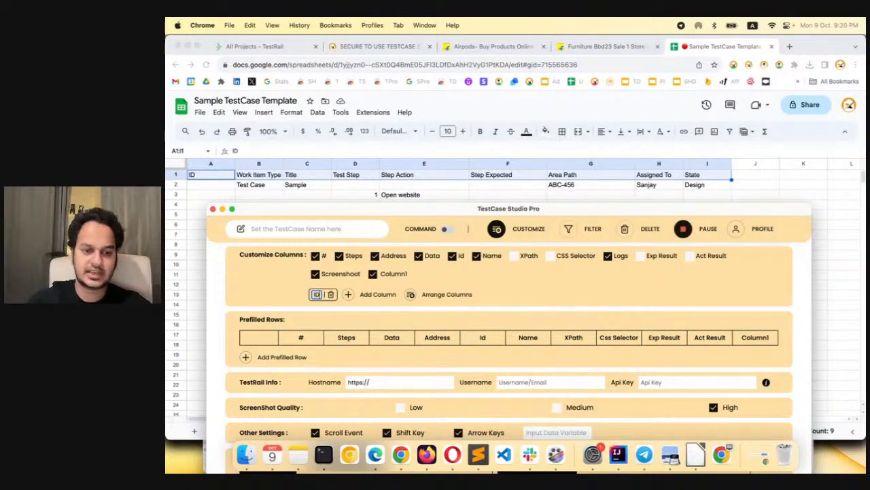
Add a second custom column named "Work Item Type"
left_click(348, 294)
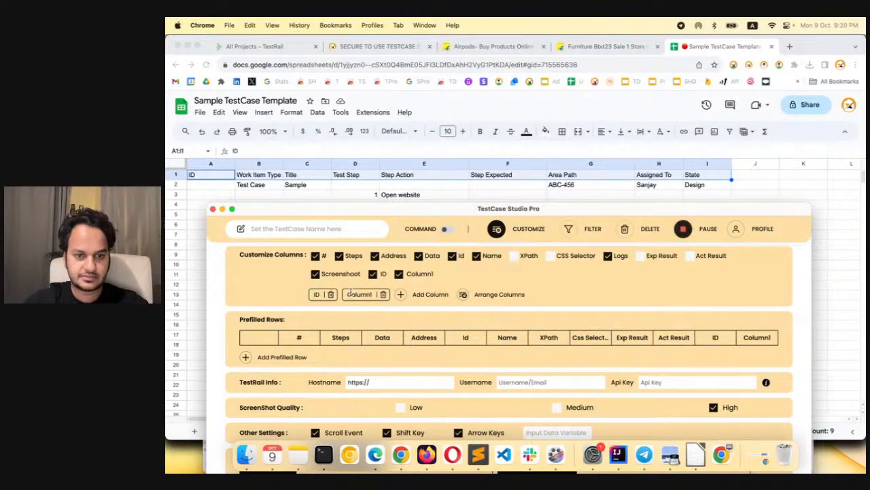
double_click(352, 294)
type("Work")
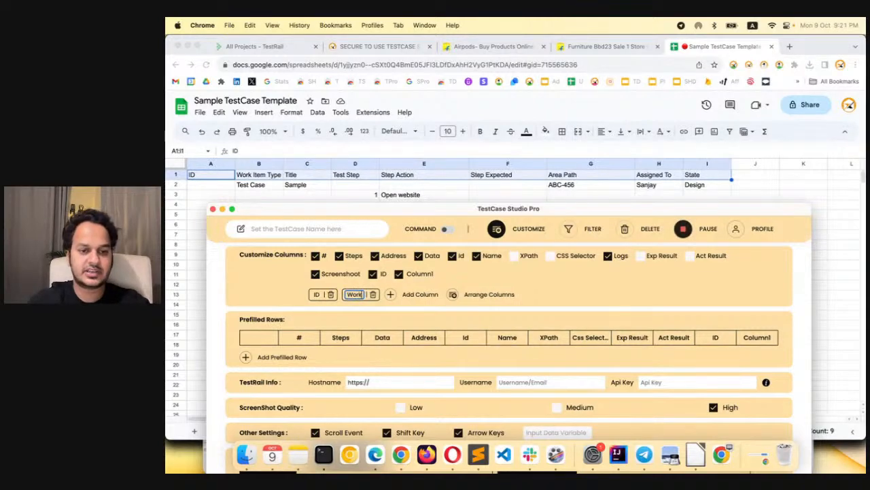
type(" Item")
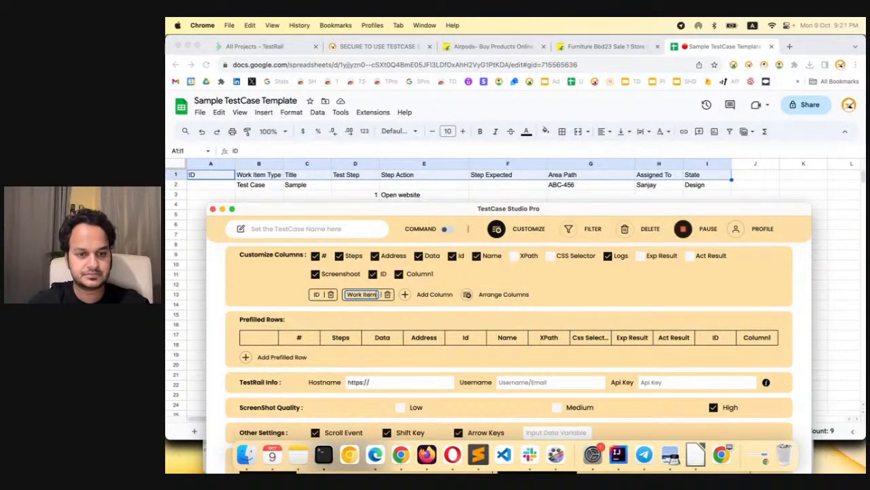
type(" Type")
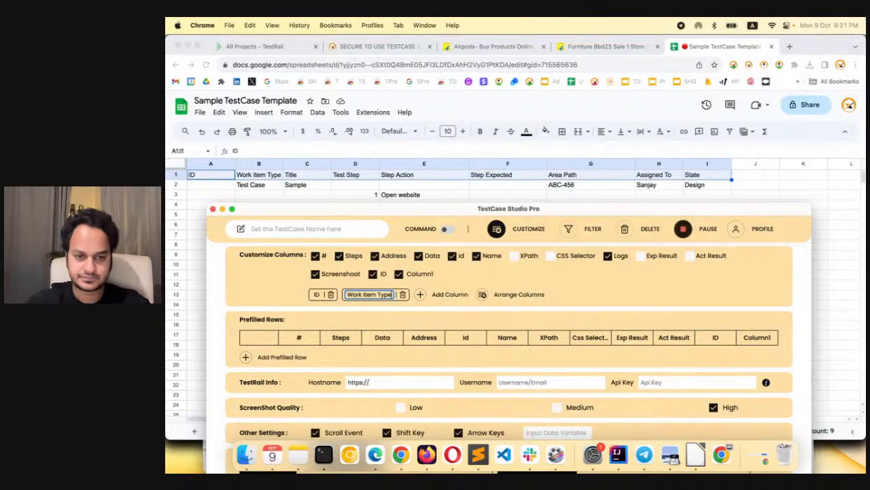
key("Return")
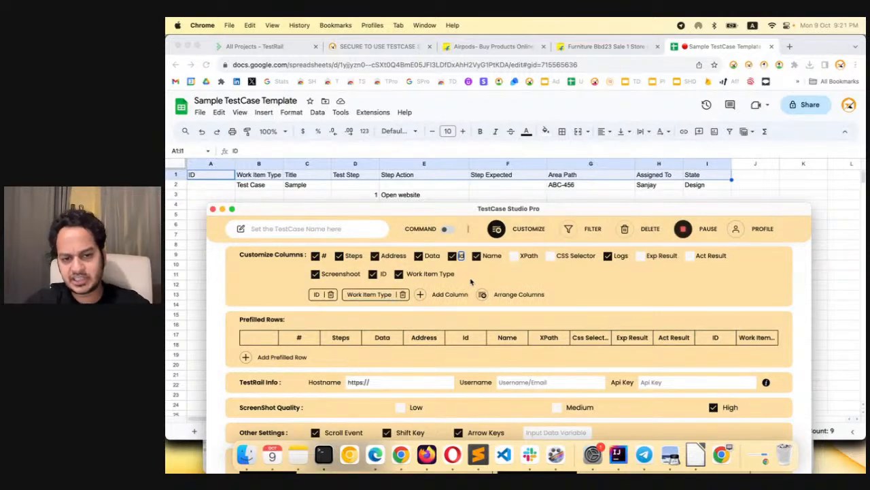
left_click(471, 282)
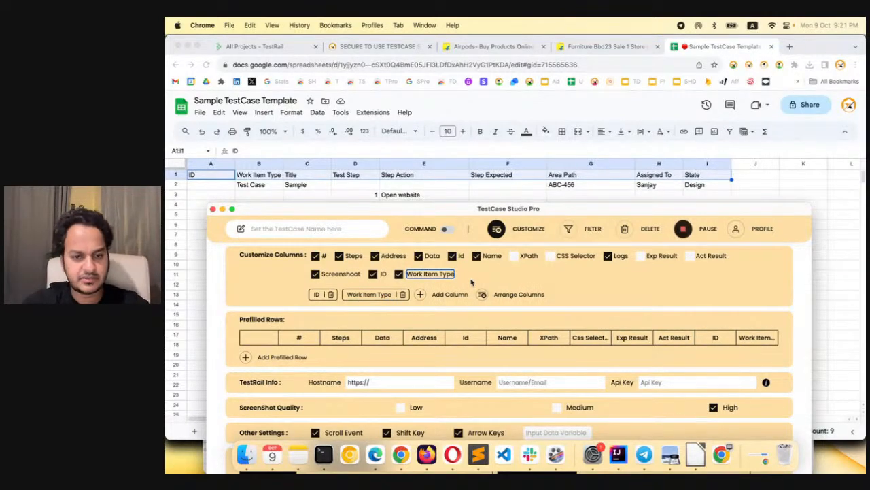
Add a third custom column named "Title" and lower the TestCase Studio Pro window to uncover more of the sample sheet's rows
left_click(421, 295)
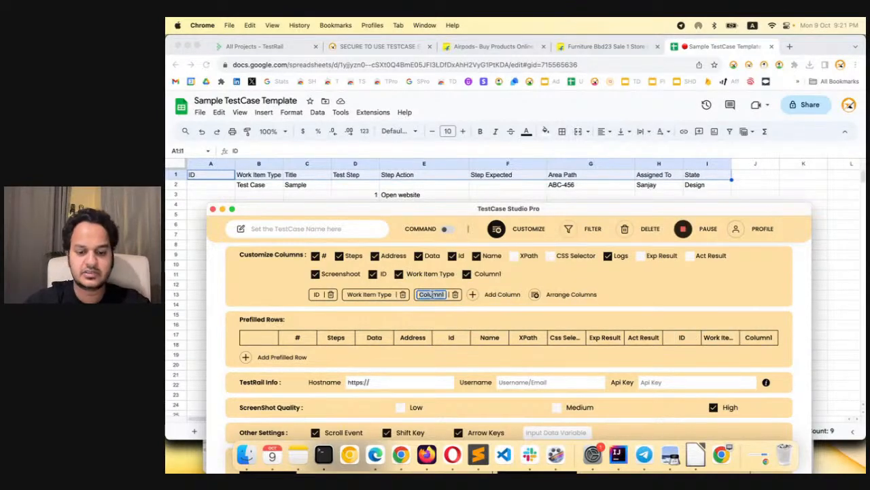
type("Title")
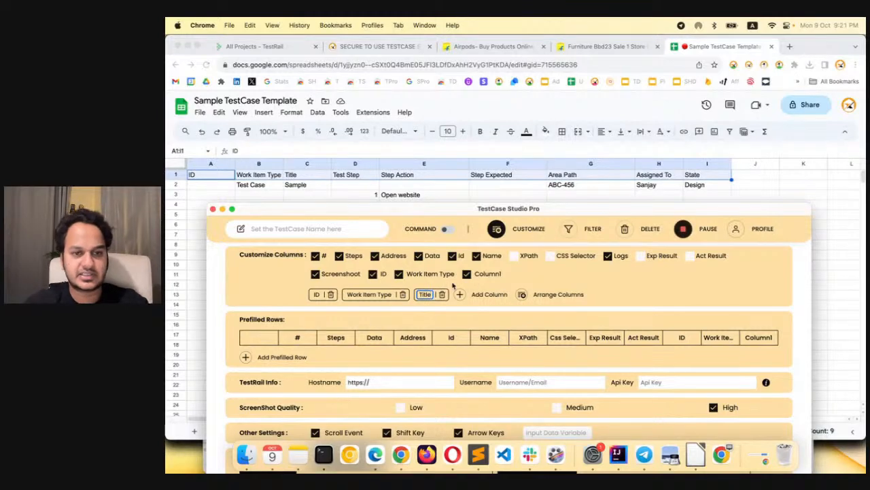
left_click(519, 279)
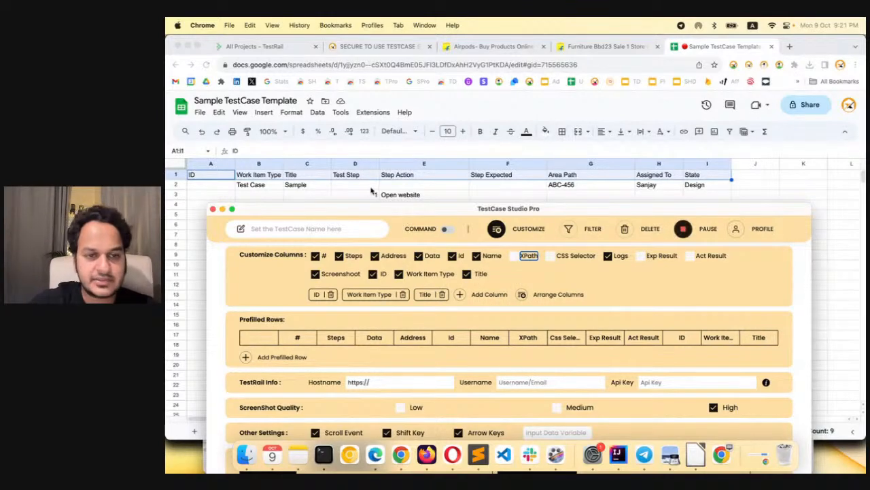
left_click_drag(364, 206, 366, 285)
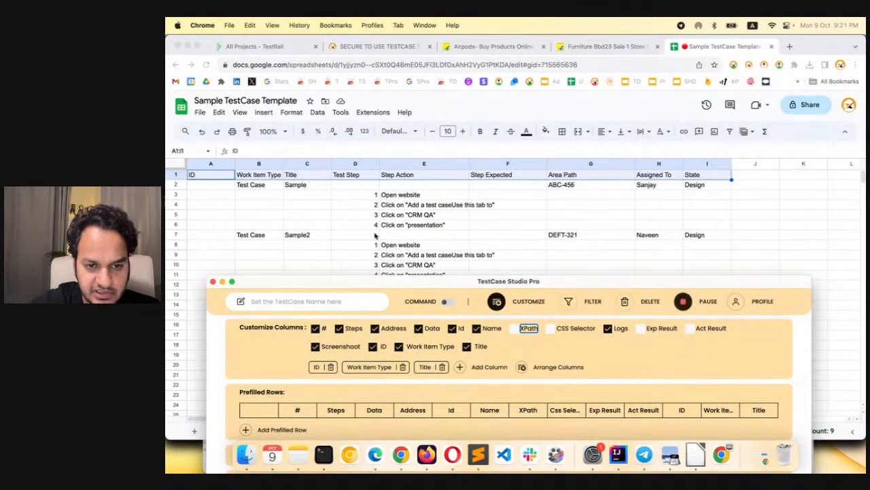
Rename the "#" column to "Test Step" in the column settings
double_click(324, 329)
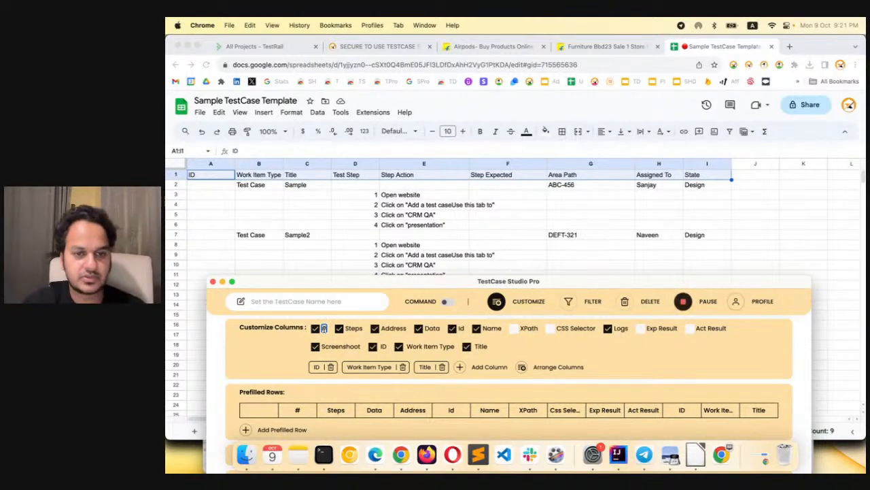
key("BackSpace")
type("Test")
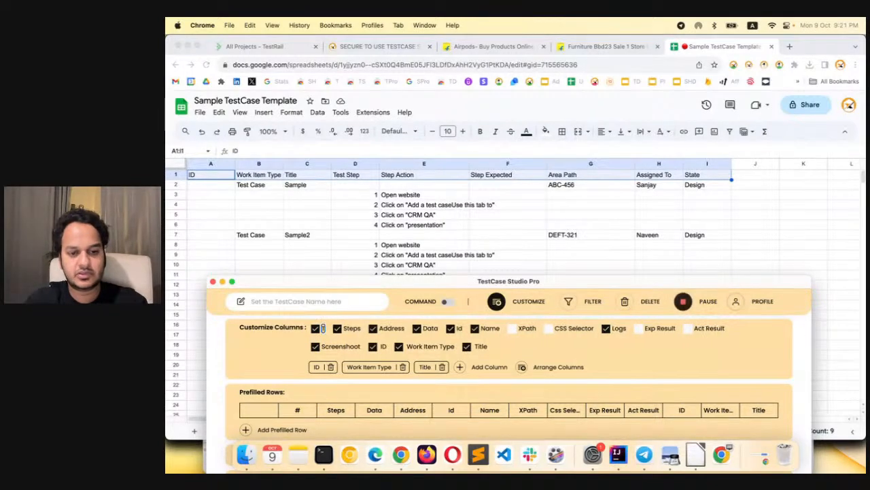
type(" Step")
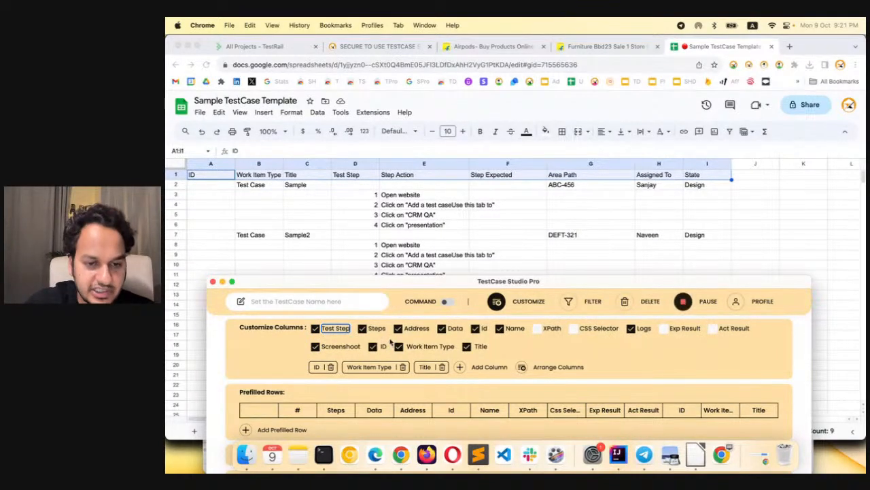
left_click(533, 345)
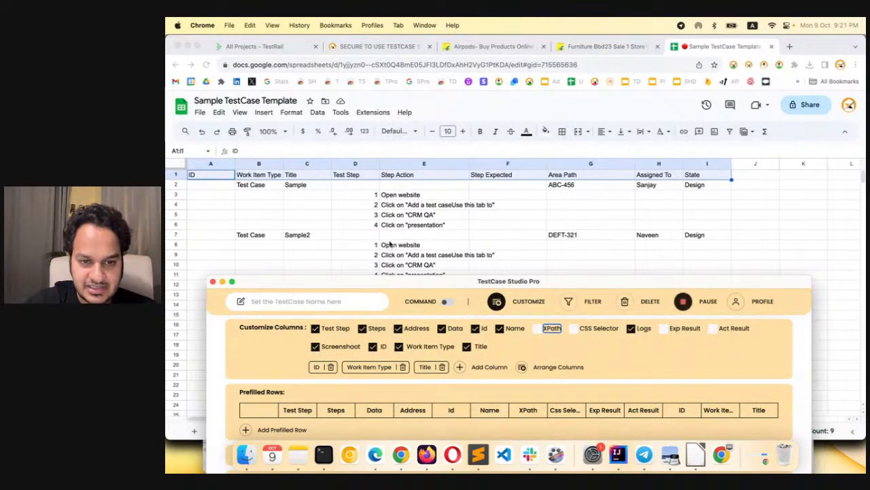
Rename the "Steps" column to "Step Action" to match the sample sheet's header
double_click(377, 327)
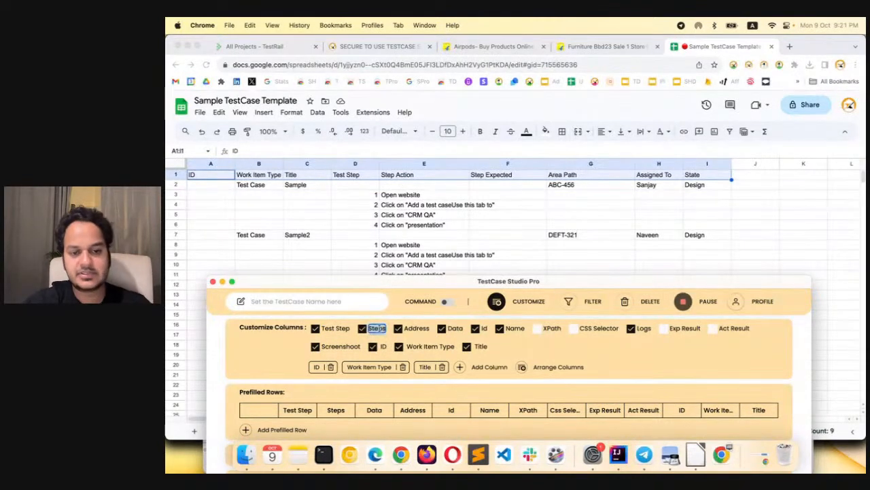
type("Step")
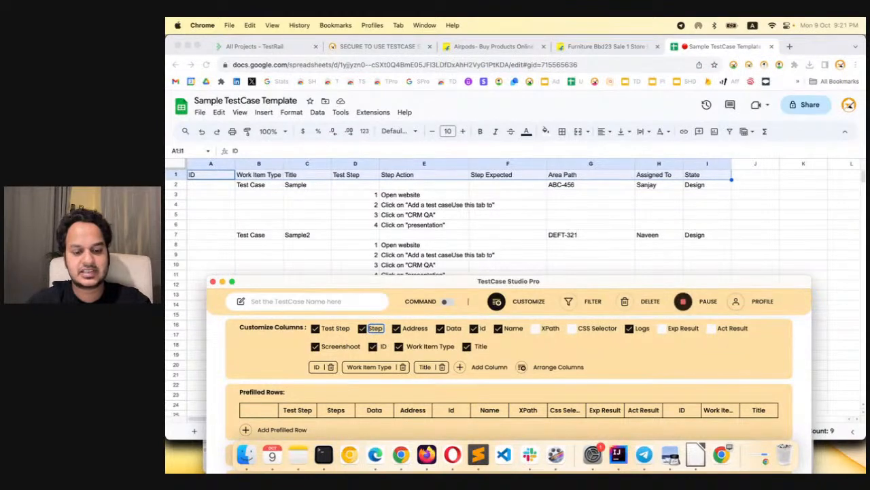
type(" Action")
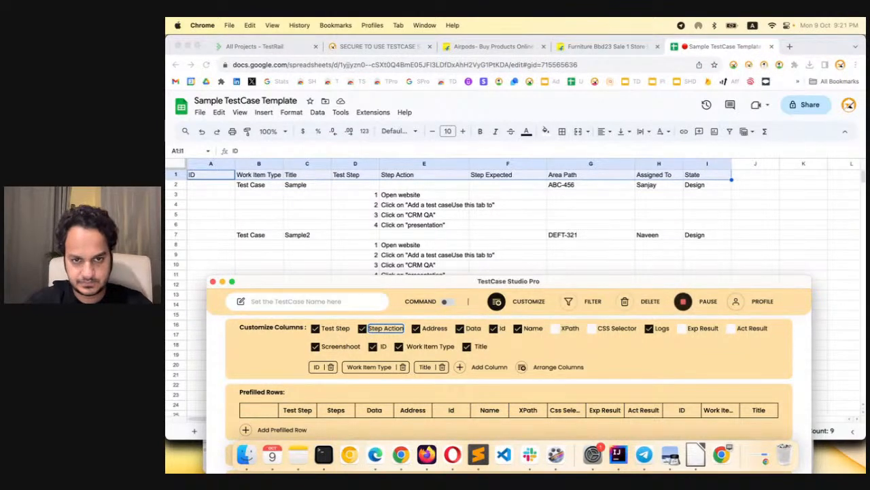
left_click(533, 328)
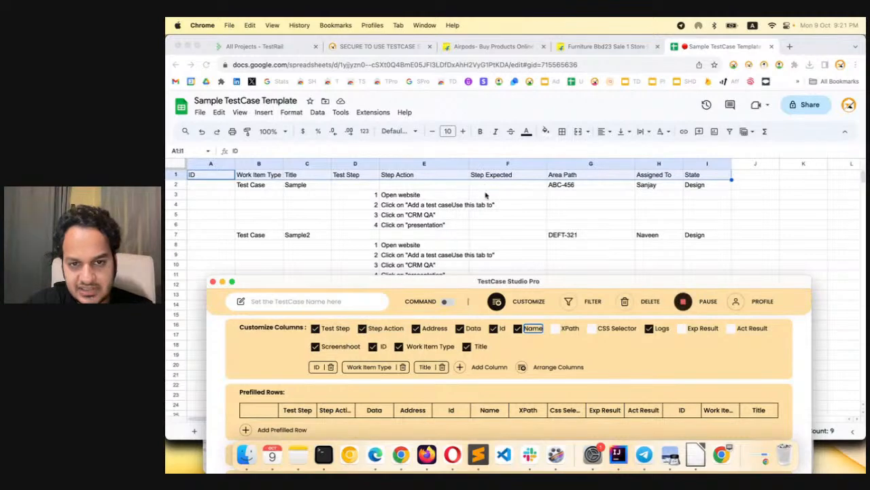
Rename the "Exp Result" column to "Step Expected" and enable it
left_click(697, 328)
key("super+a")
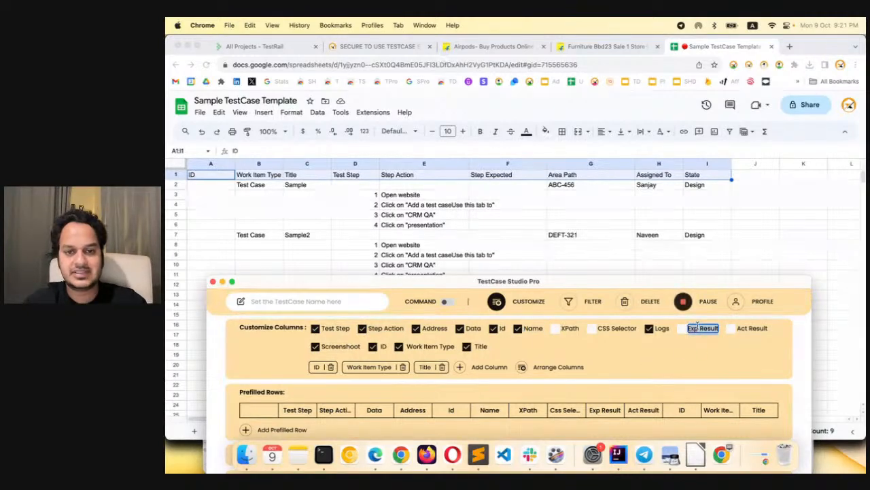
type("Step Expected")
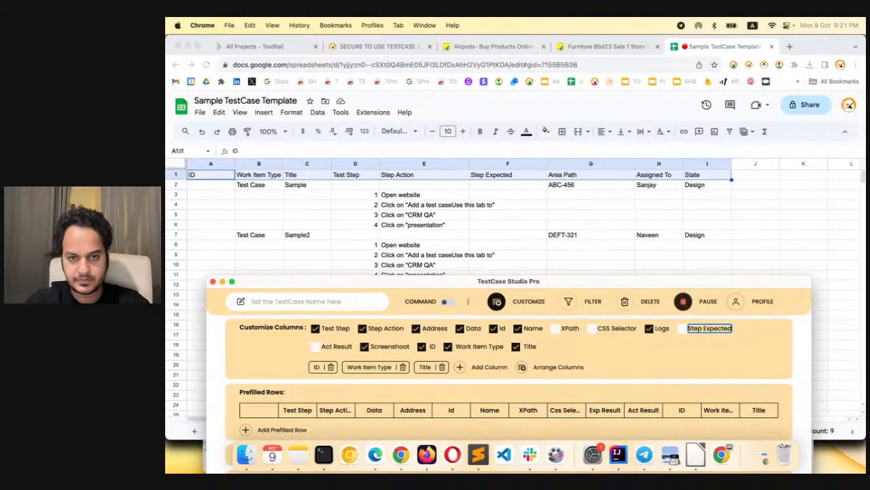
left_click(751, 364)
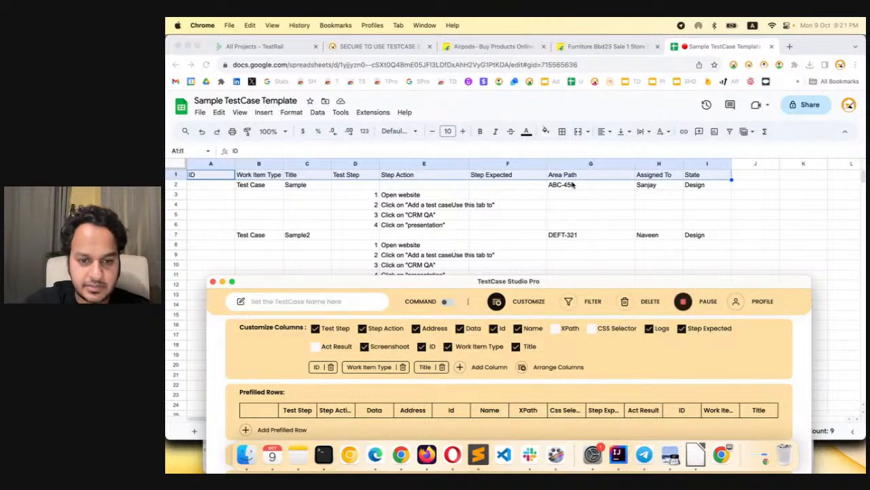
Add a fourth custom column named "Area Path"
left_click(459, 366)
left_click(476, 367)
type("Area Path")
left_click(639, 351)
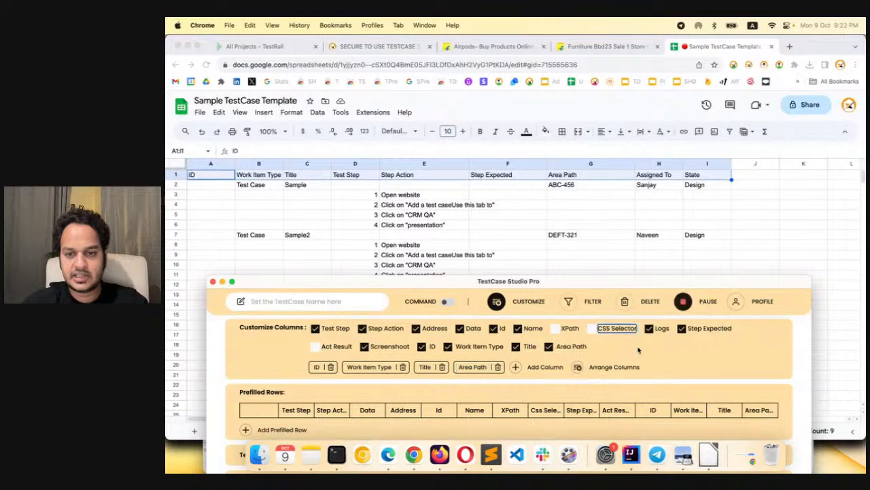
Add another custom column named "Assigned To" after Area Path
left_click(517, 368)
type("Alsig")
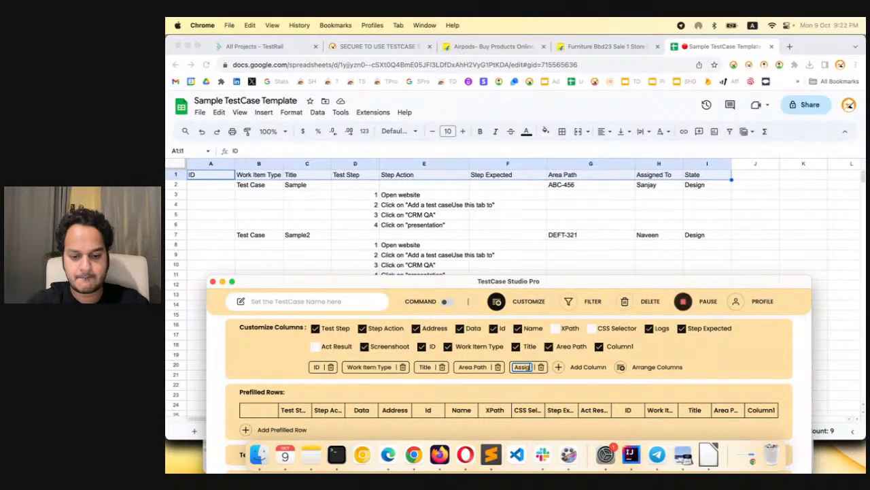
type("ned To")
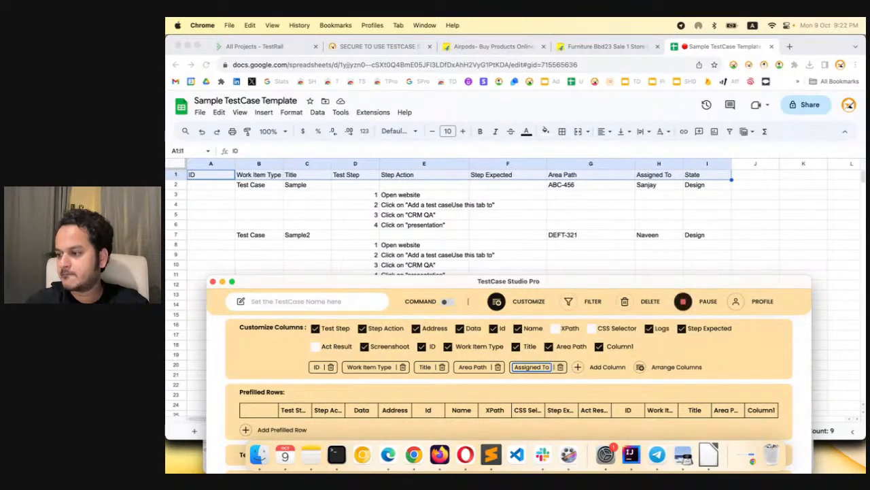
left_click(728, 357)
Add a final custom column named "State"
left_click(604, 366)
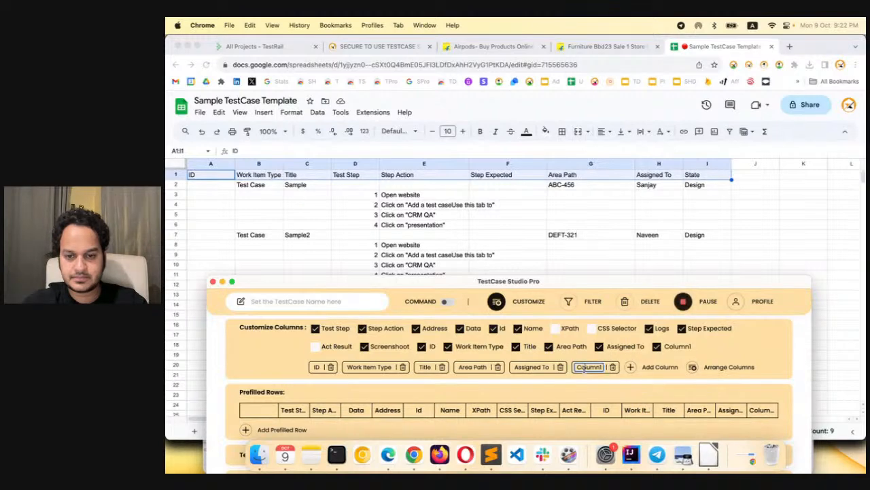
double_click(583, 368)
type("State")
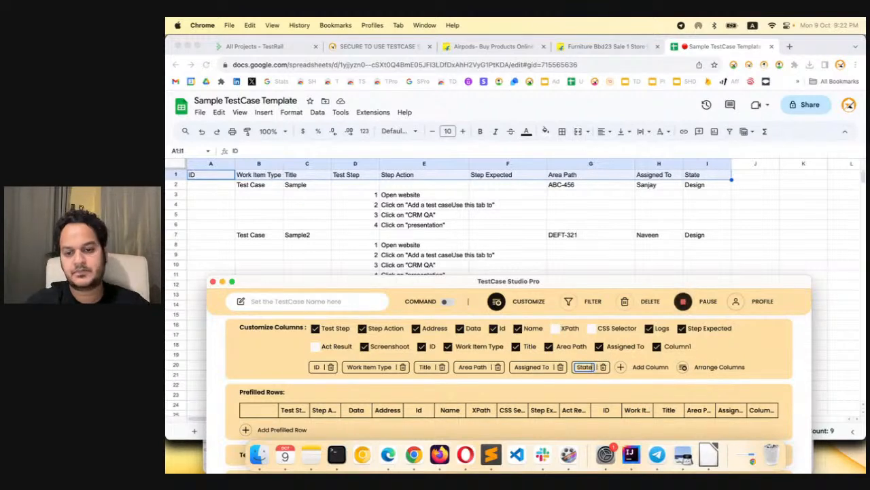
left_click(728, 344)
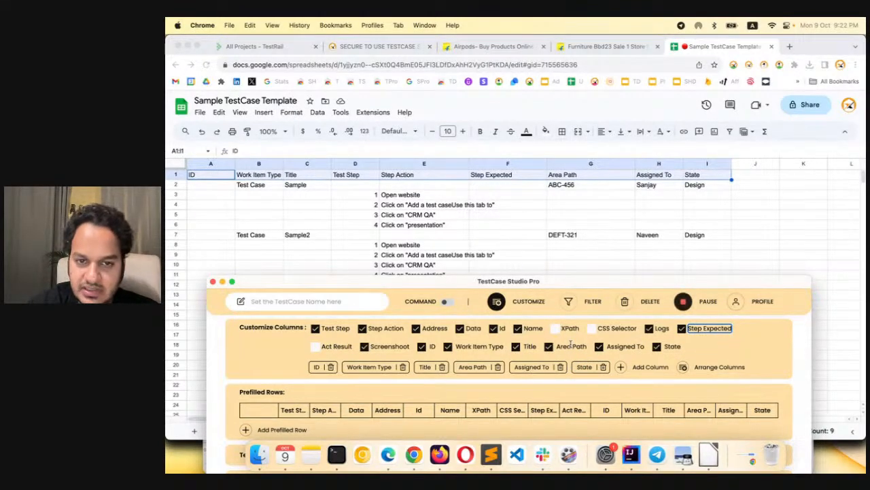
Disable the built-in Id, Name, Data and Address columns, which the sample template does not use
left_click(494, 328)
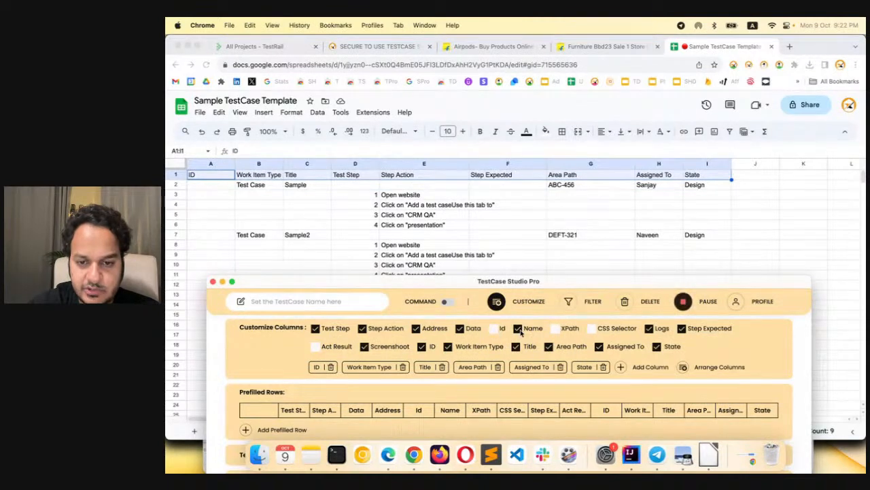
left_click(518, 329)
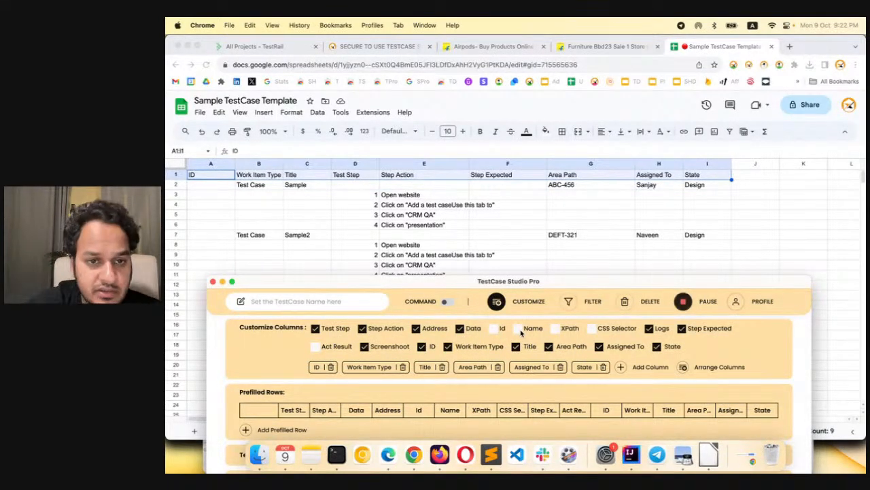
left_click(459, 328)
left_click(416, 329)
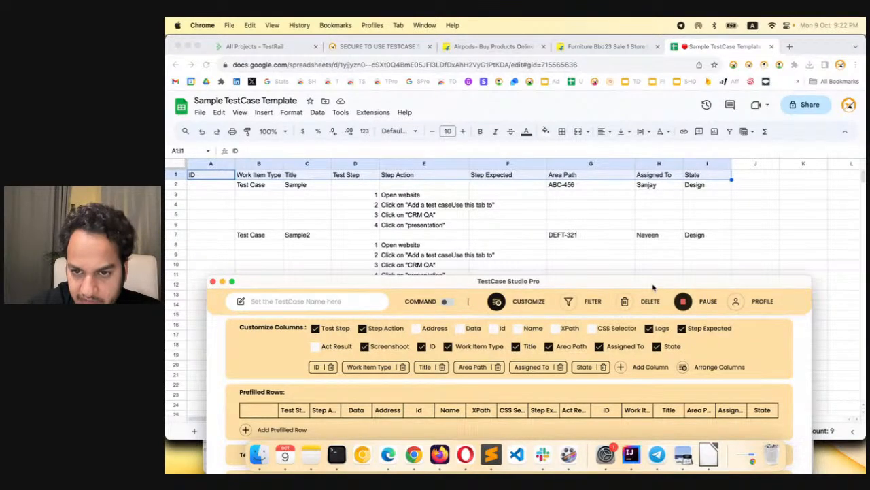
Return to the recorded steps table, raise the window, and move the ID column in front of Test Step
left_click(497, 302)
left_click_drag(519, 281, 507, 227)
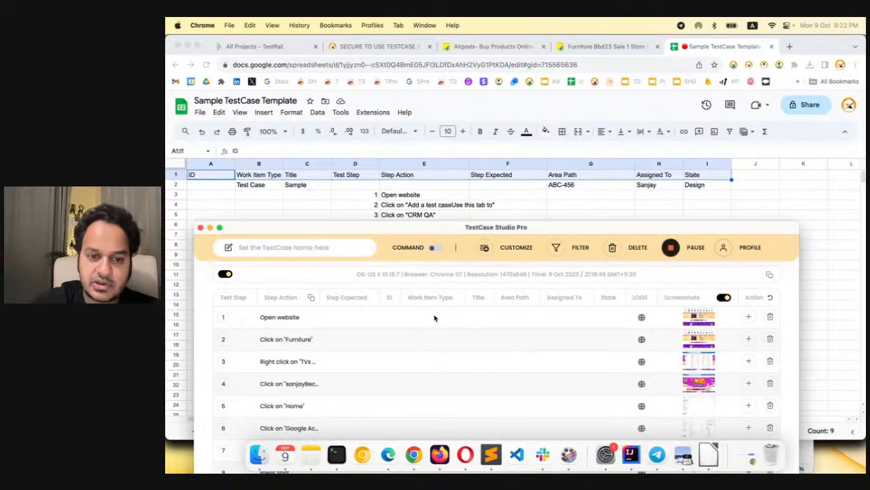
left_click_drag(384, 304, 230, 301)
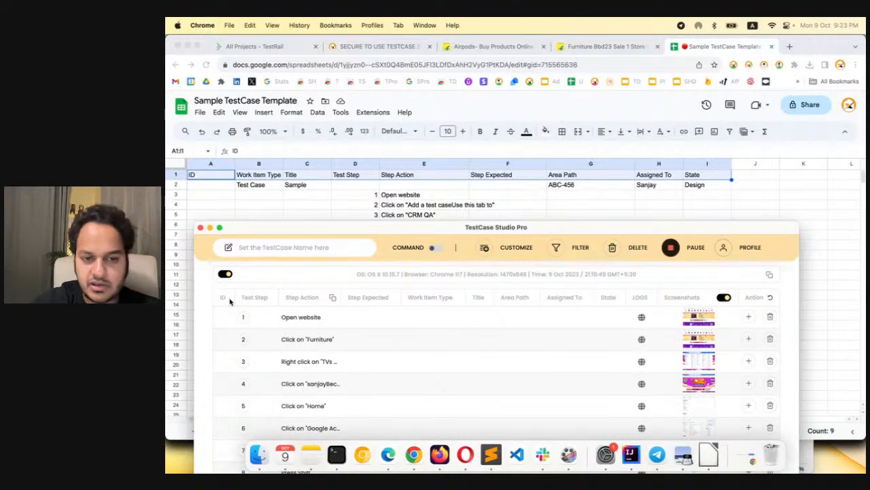
Arrange the columns so Work Item Type and Title directly follow ID, save the order, and return to the steps table
left_click(484, 248)
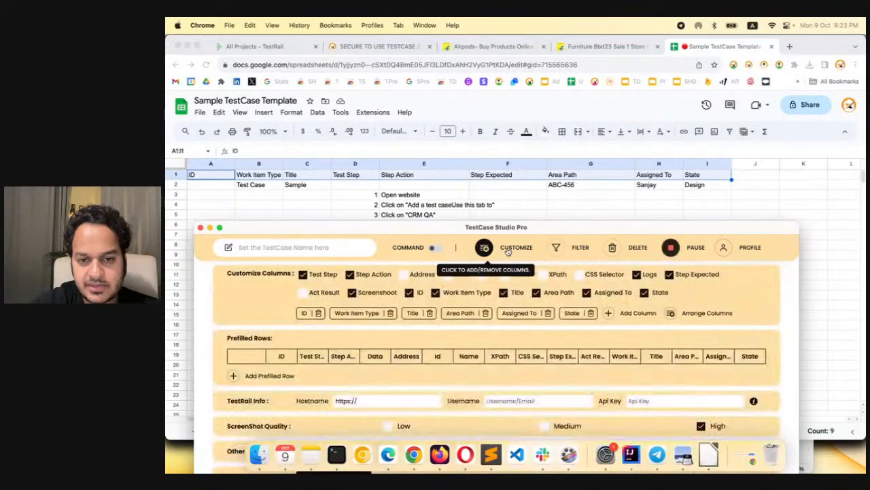
left_click(709, 315)
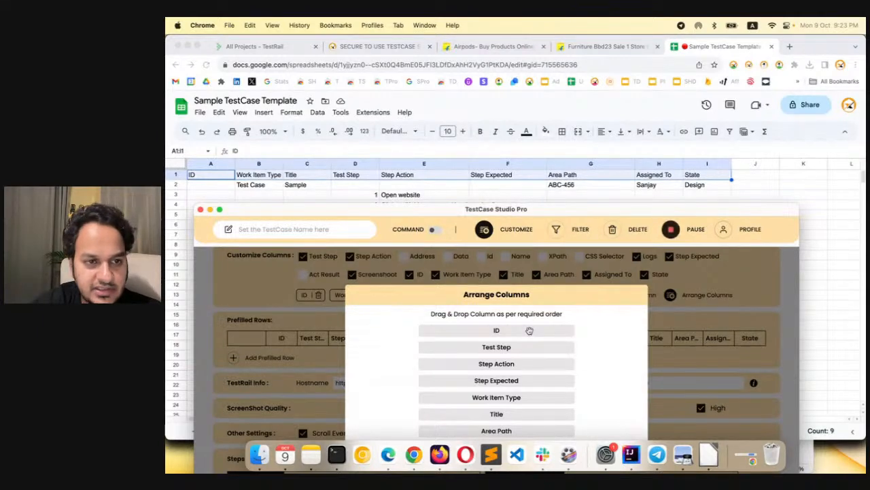
left_click_drag(512, 397, 512, 345)
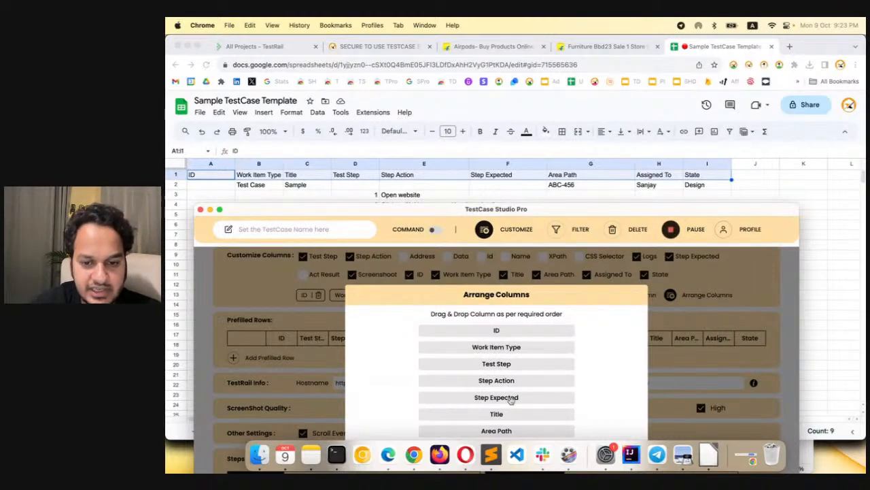
left_click_drag(511, 413, 511, 359)
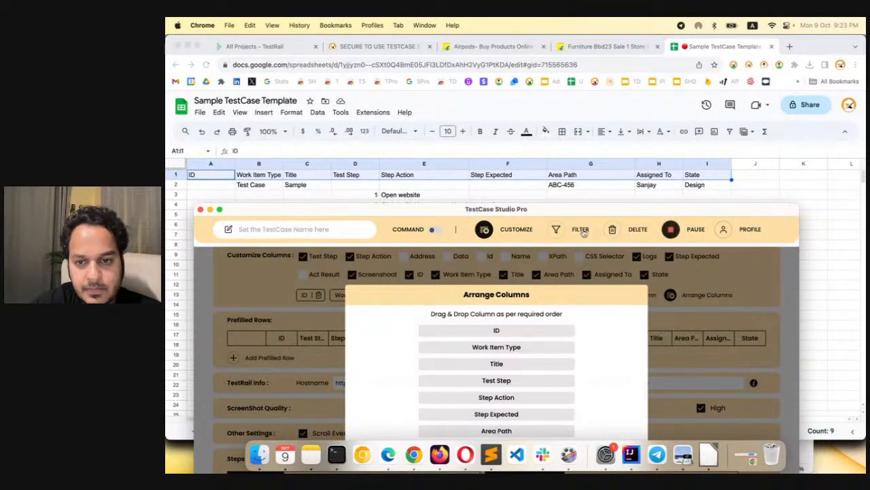
left_click_drag(594, 210, 591, 164)
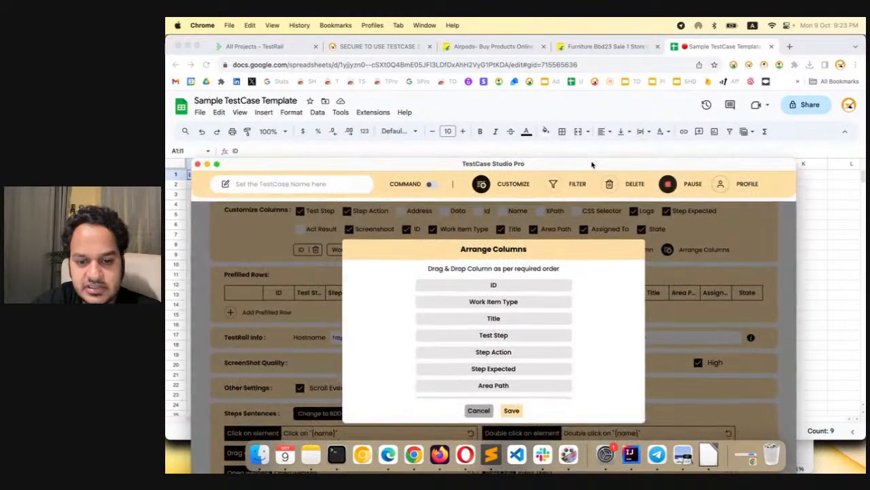
scroll(494, 368, "down", 2)
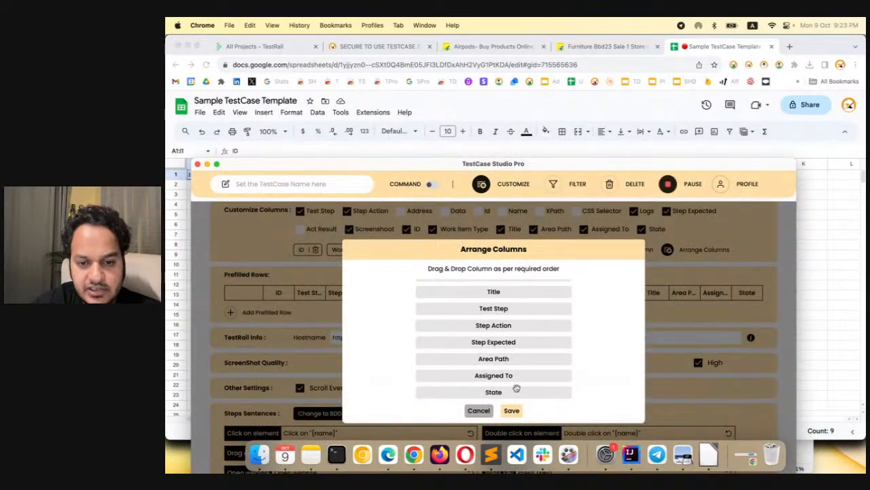
left_click(516, 412)
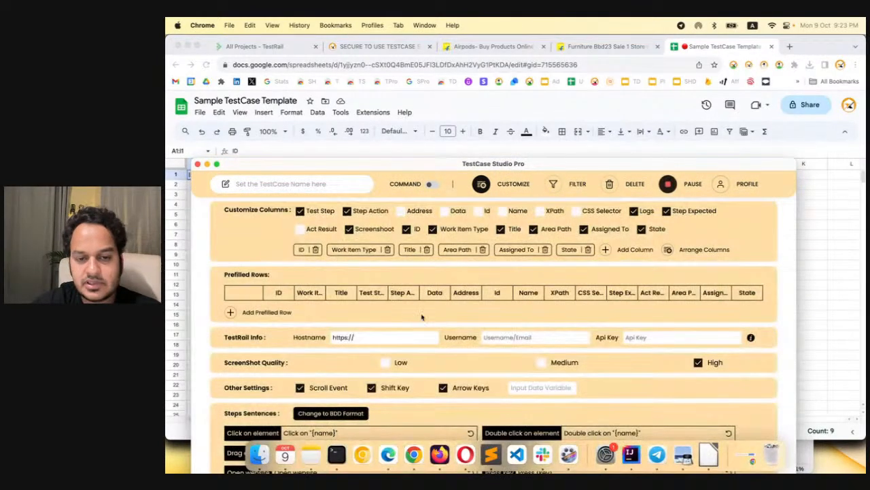
left_click(496, 192)
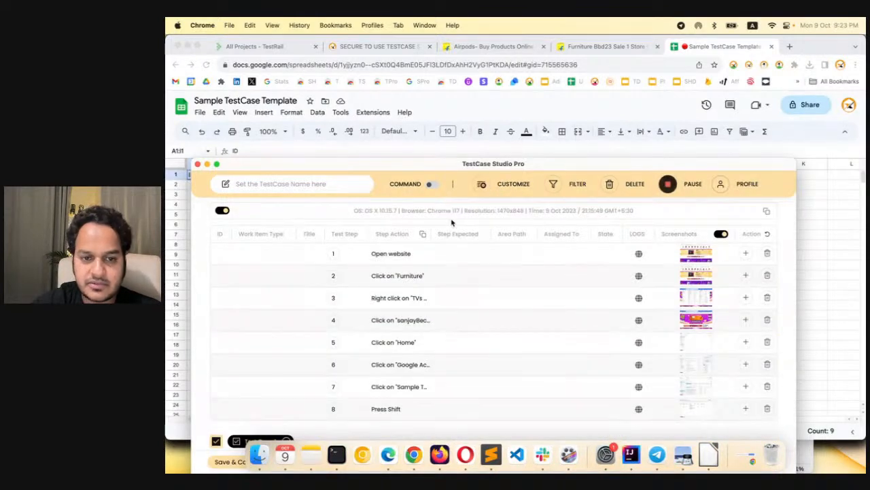
Lower the window below the sheet's header row and disable the Logs and Screenshot columns for the steps table
left_click_drag(511, 166, 510, 223)
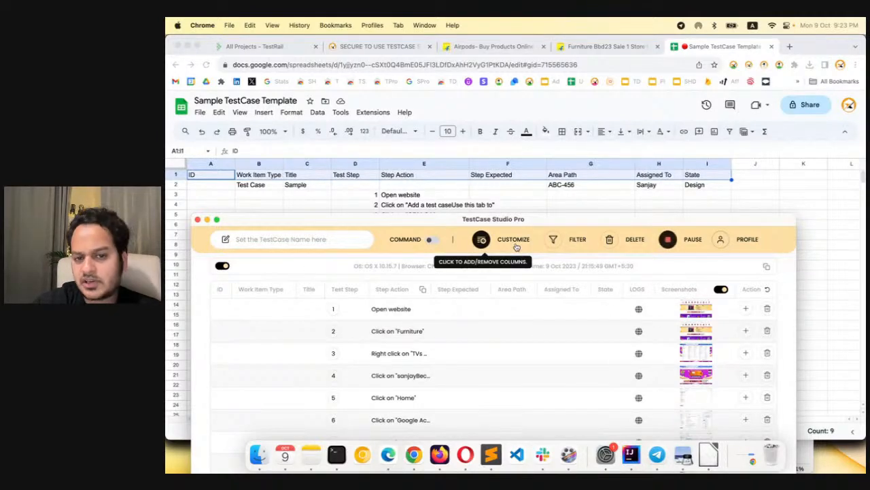
left_click(481, 240)
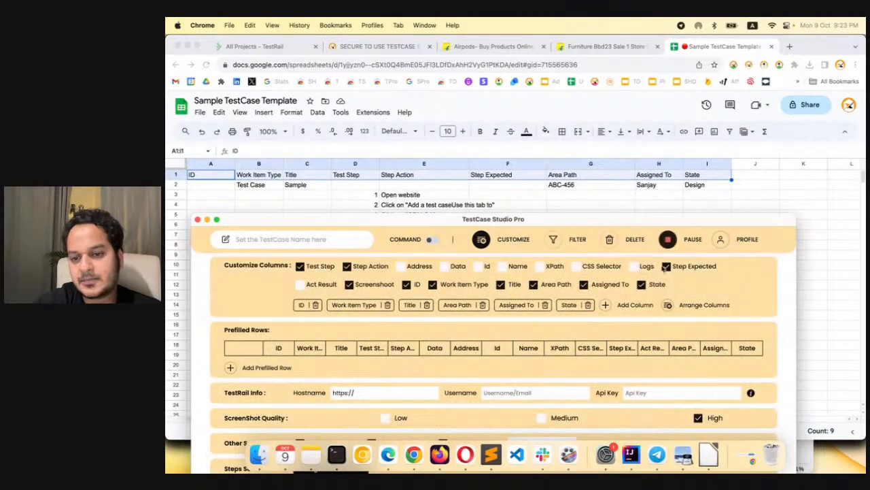
left_click(351, 285)
left_click(480, 239)
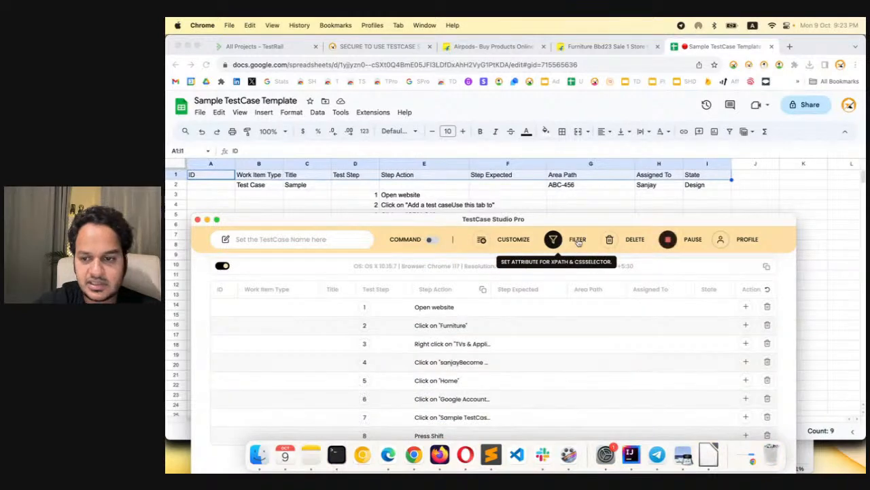
Lower the window to compare the table's columns with the sheet's header row, and raise it to uncover the export options
left_click_drag(580, 223, 584, 244)
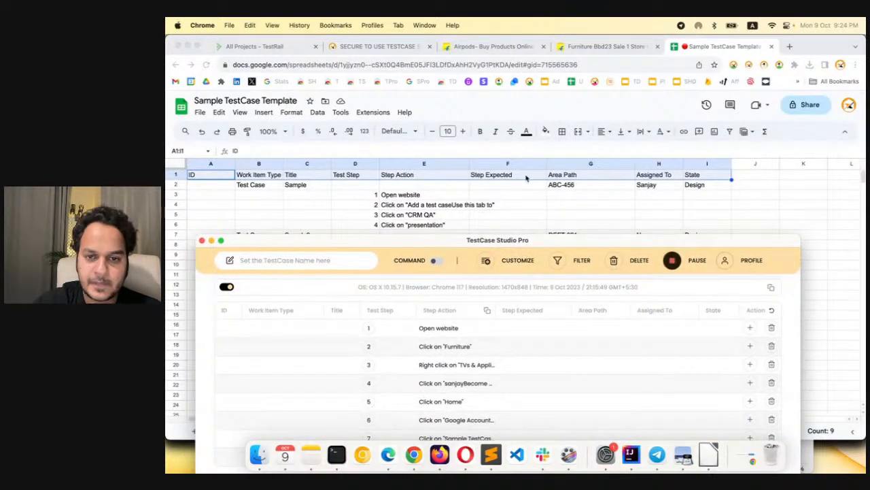
left_click_drag(553, 239, 549, 97)
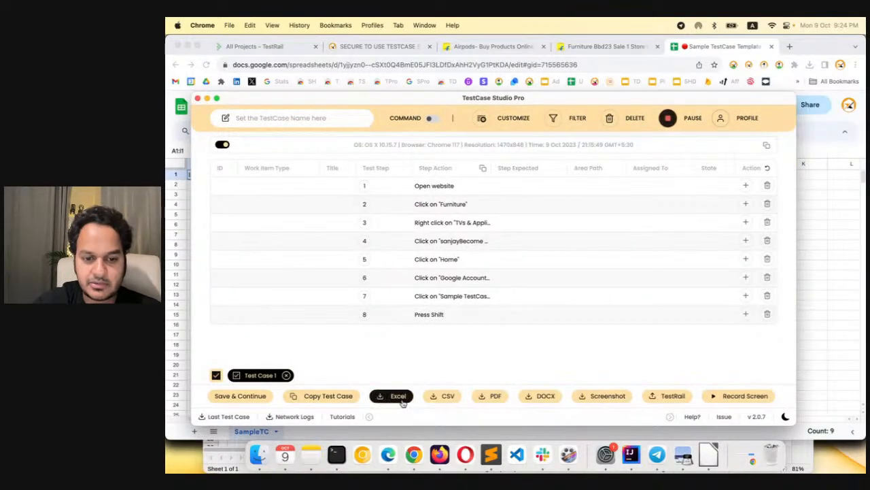
Export the recorded test case as CSV, locate the download in Finder, and open it in LibreOffice with the proposed import settings
left_click(431, 399)
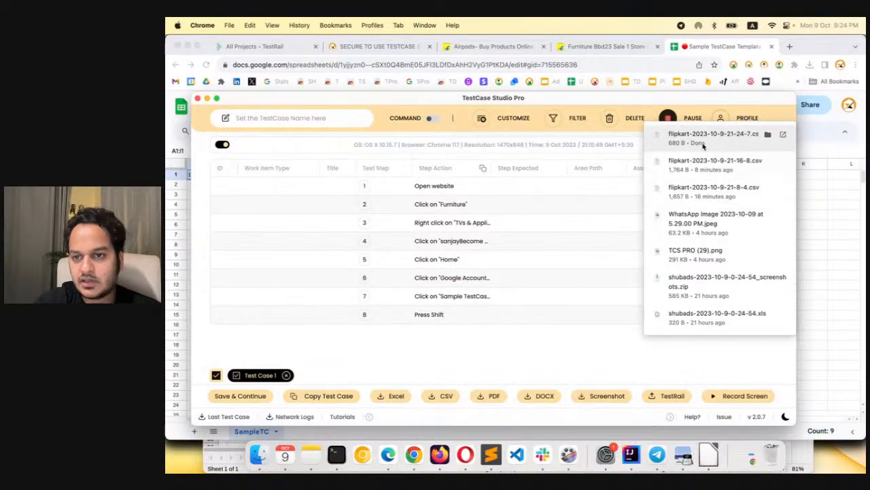
left_click(768, 134)
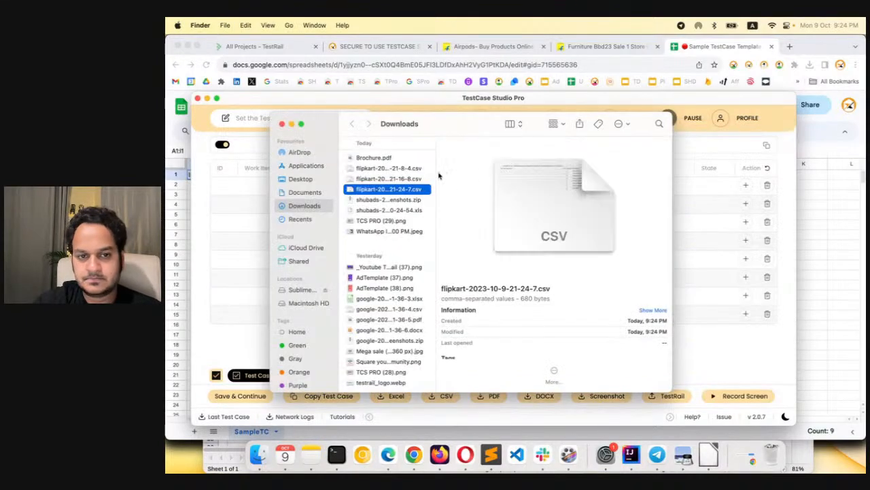
right_click(383, 195)
mouse_move(503, 208)
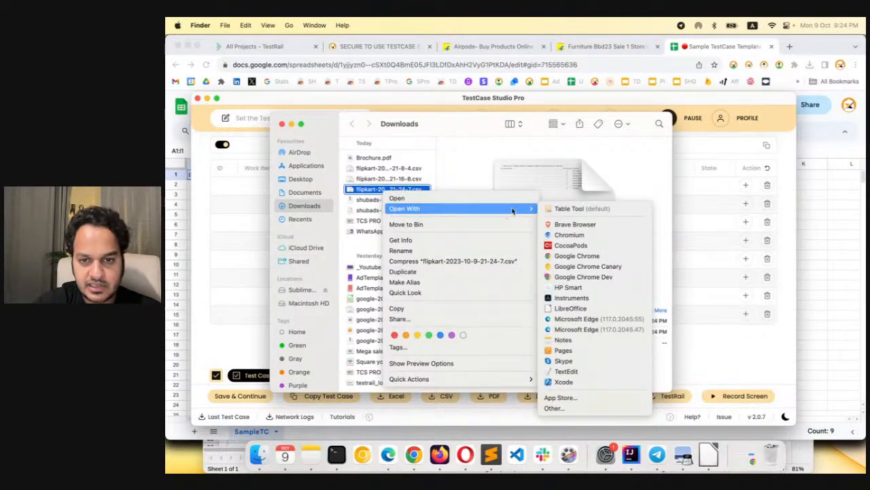
left_click(570, 308)
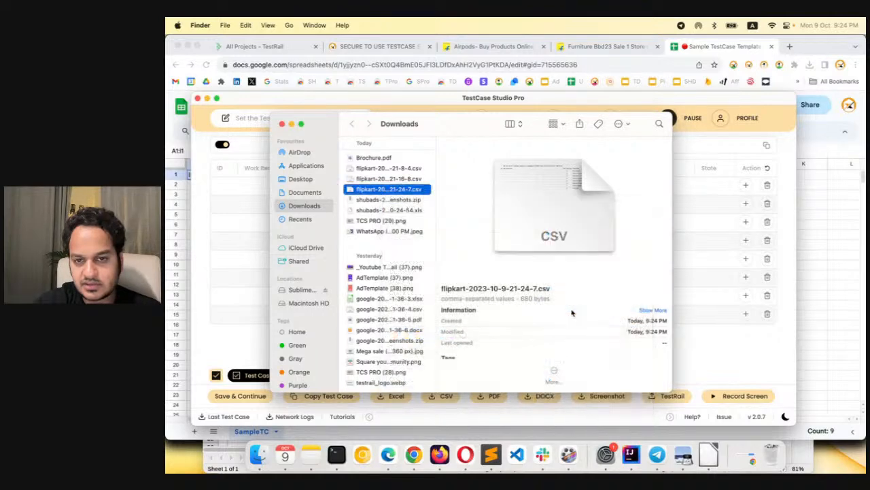
left_click(576, 354)
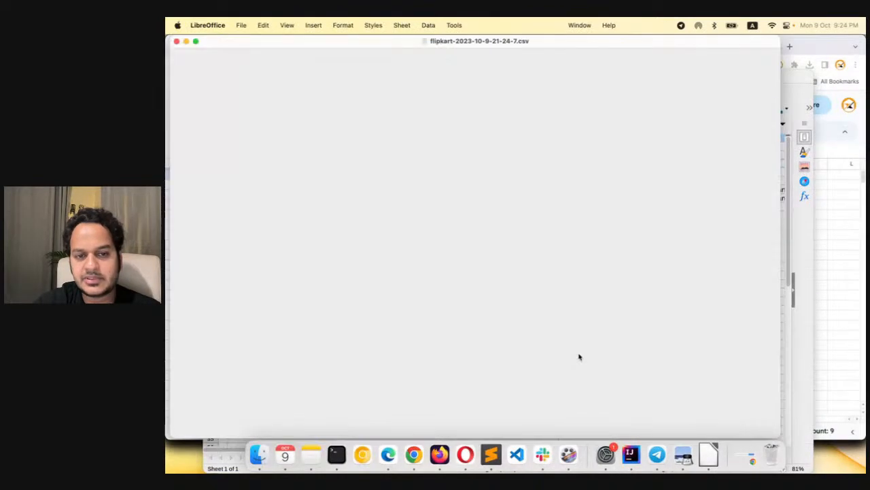
left_click_drag(546, 42, 552, 235)
left_click(325, 136)
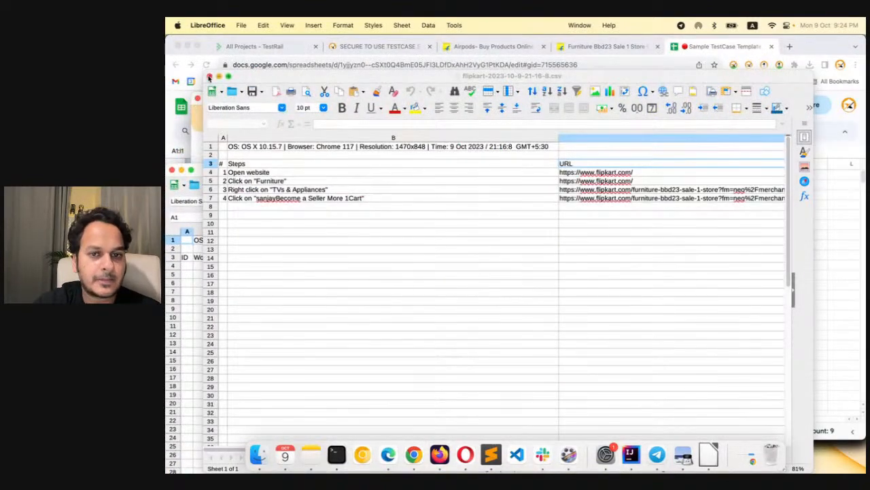
left_click(210, 76)
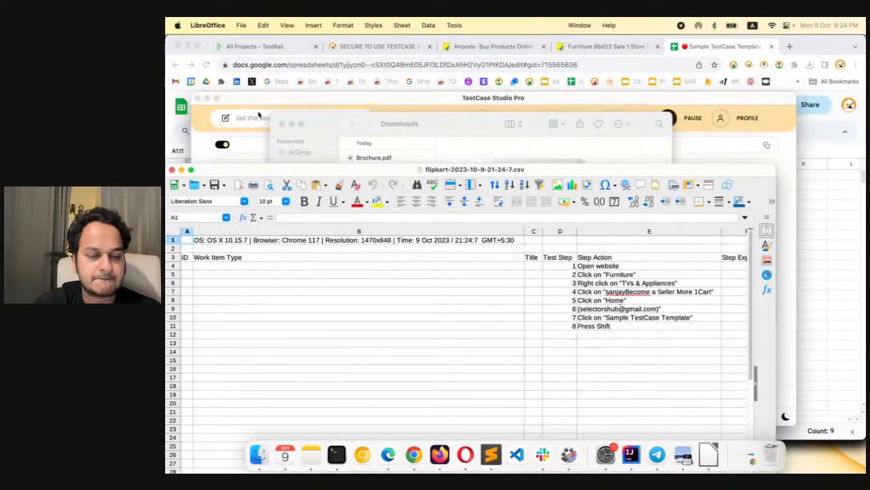
Place the exported CSV window below the Sample TestCase Template's rows and compare its columns and test case rows with the sheet
left_click(173, 127)
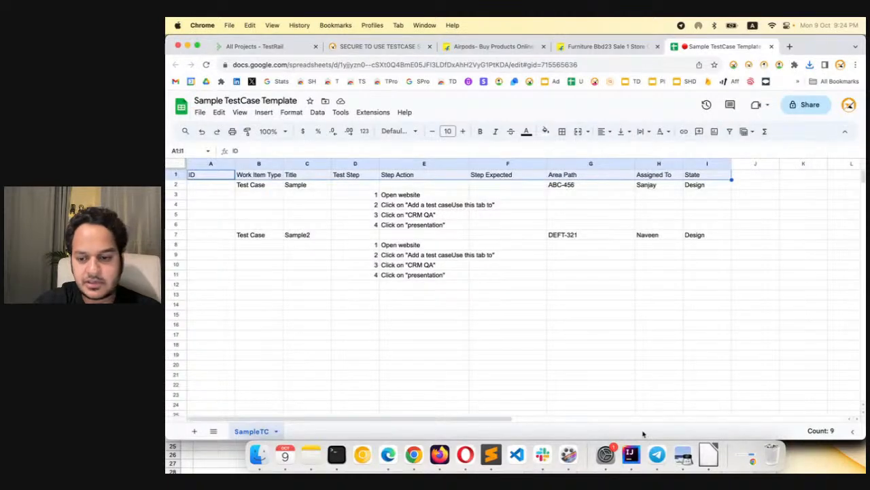
left_click(708, 454)
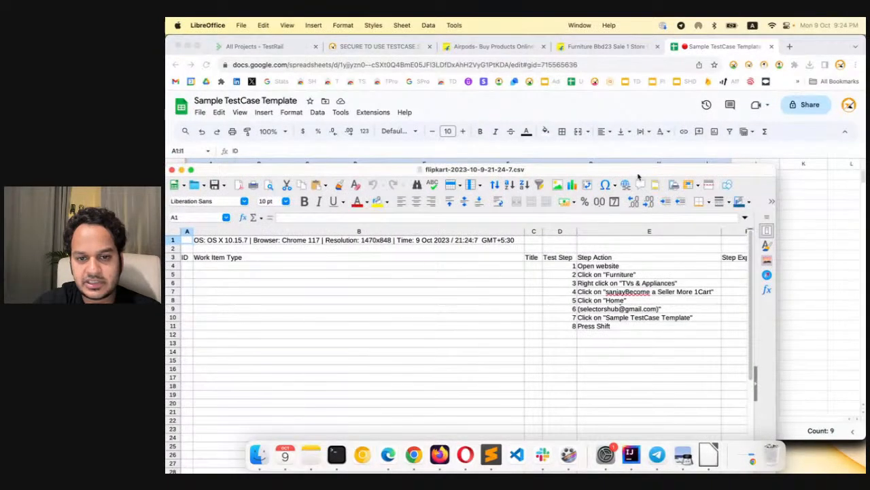
left_click_drag(638, 177, 638, 254)
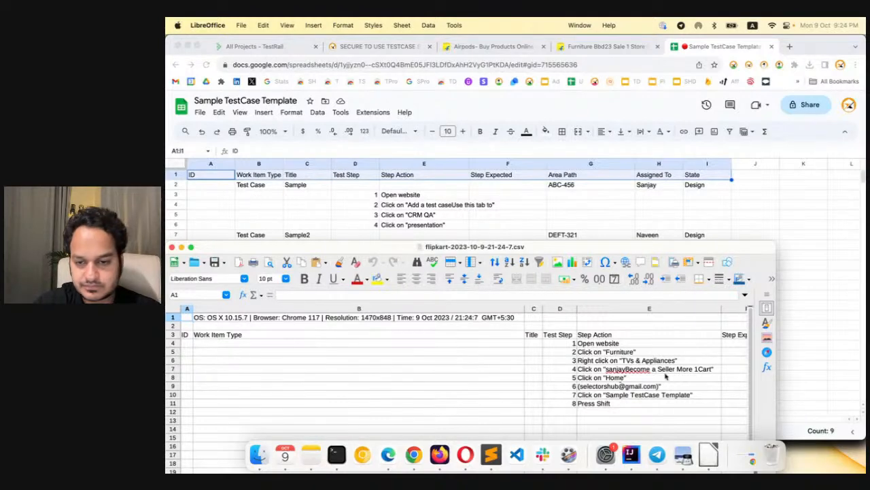
scroll(700, 349, "right", 10)
scroll(700, 350, "left", 10)
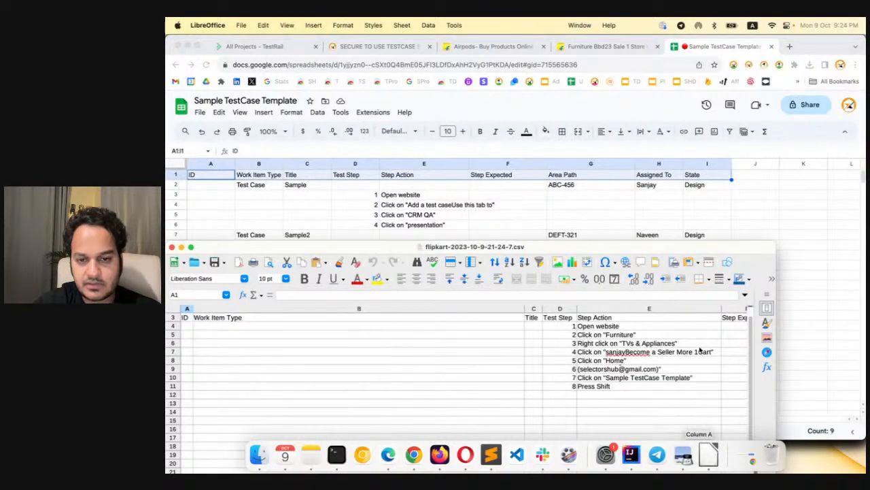
left_click(750, 214)
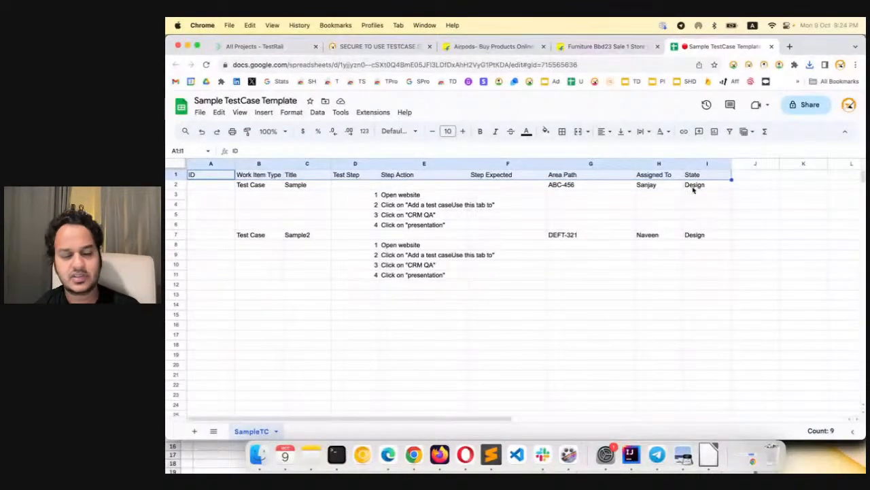
Return to TestCase Studio Pro, add a prefilled row in the customization settings, and lower the window below the sheet's sample rows
key("super+grave")
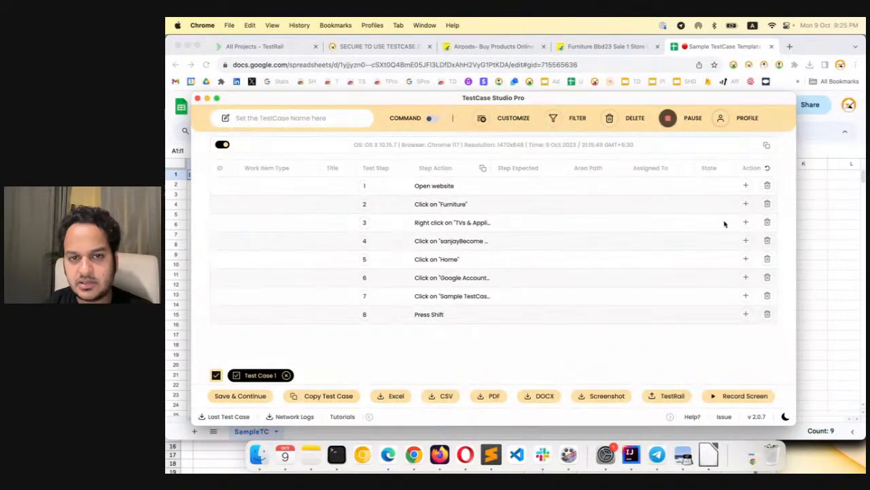
left_click(481, 118)
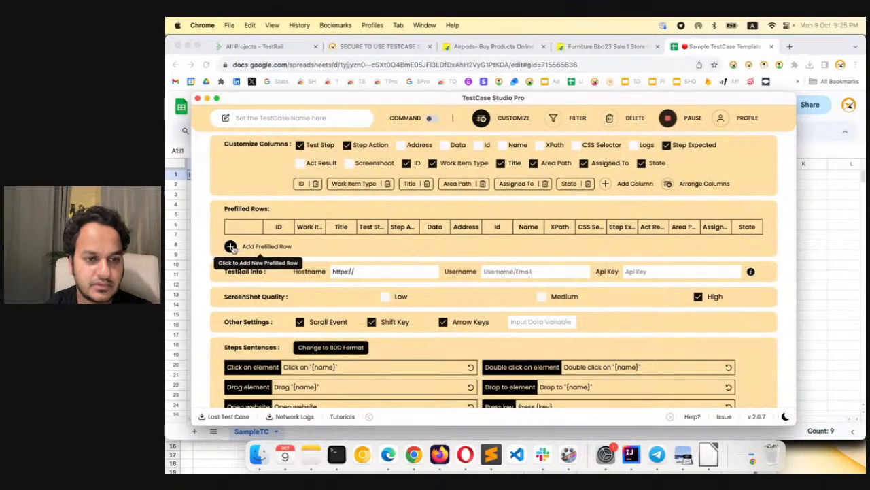
left_click(231, 246)
left_click_drag(321, 102, 336, 258)
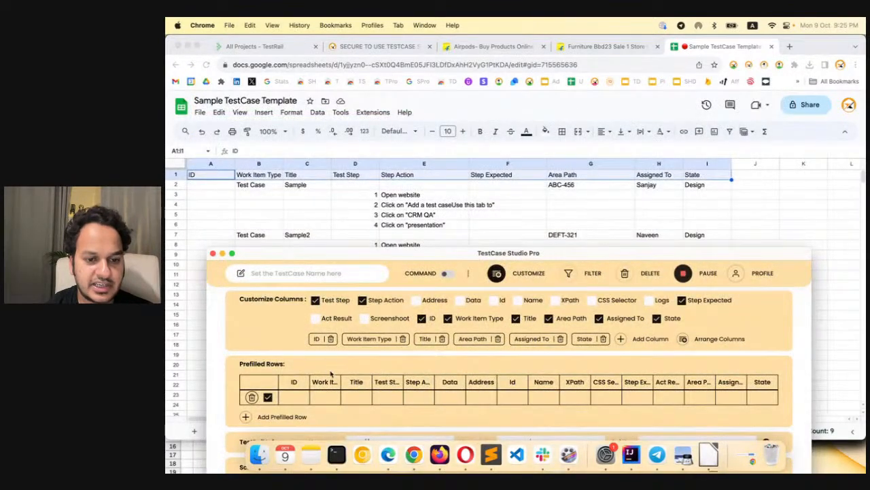
Fill the prefilled row's Work Item Type with "Test Case" and its Title with "Sample"
left_click(324, 397)
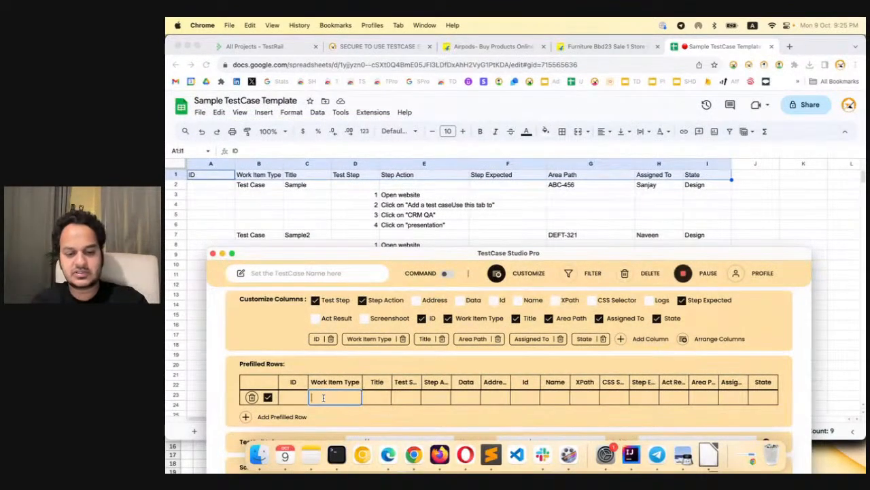
type("Test Case")
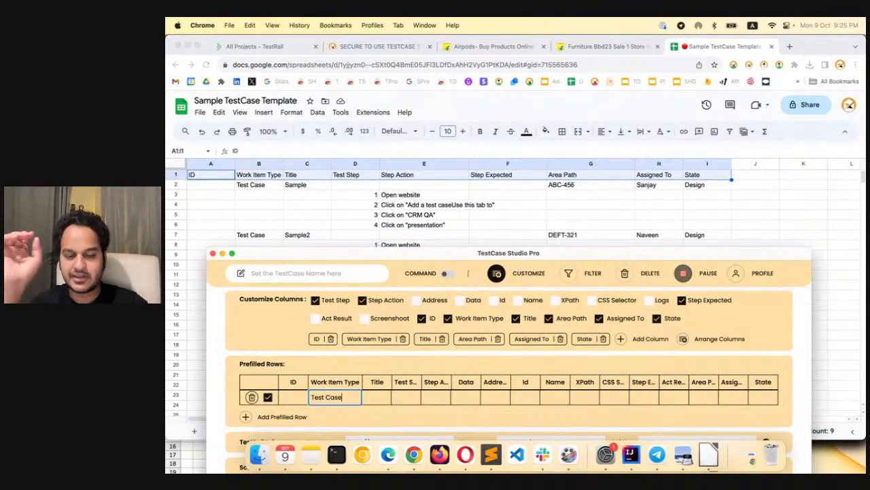
left_click(369, 397)
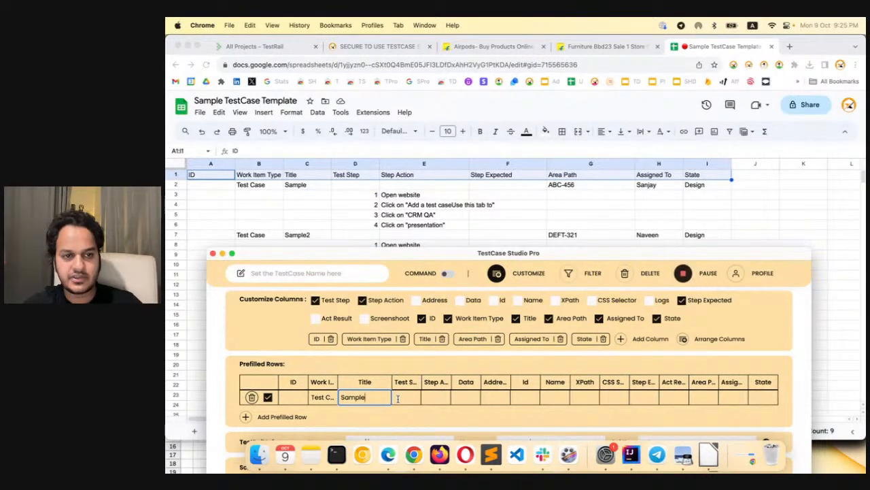
left_click(449, 416)
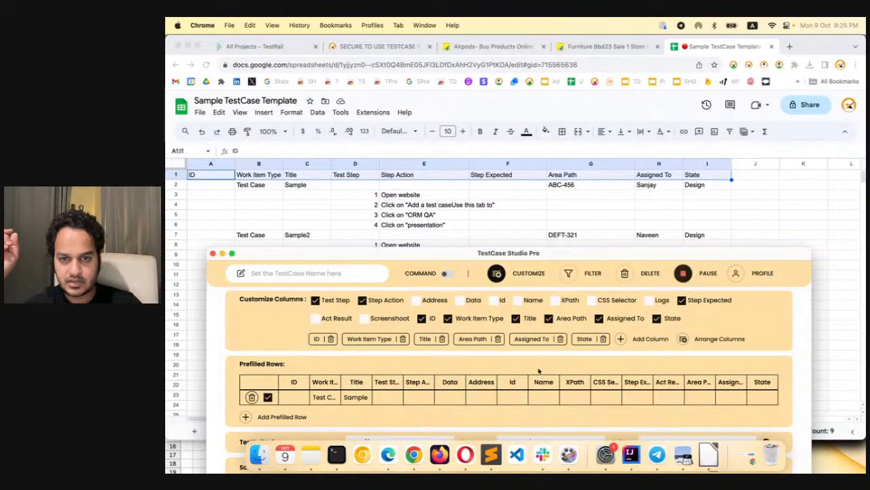
Set the prefilled row's Area Path to "ABC-456", enter the assignee's name in Assigned To, and set State to "Design"
left_click(691, 398)
type("ABC-456")
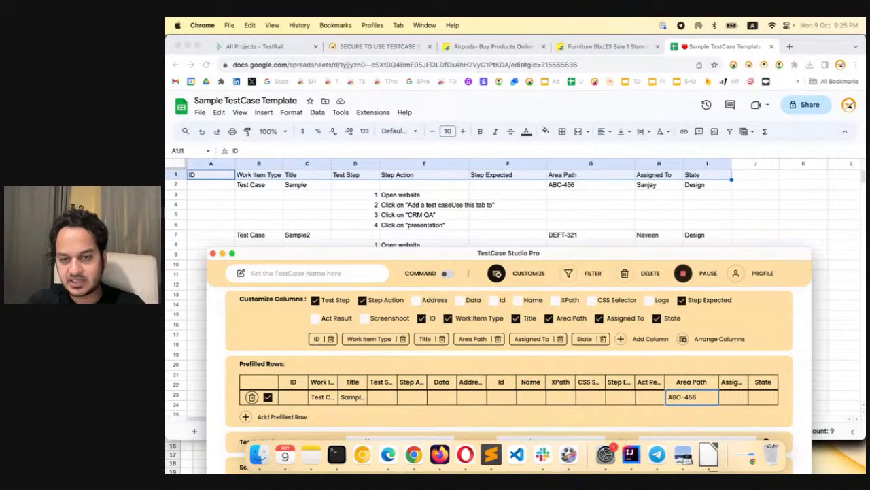
left_click(727, 399)
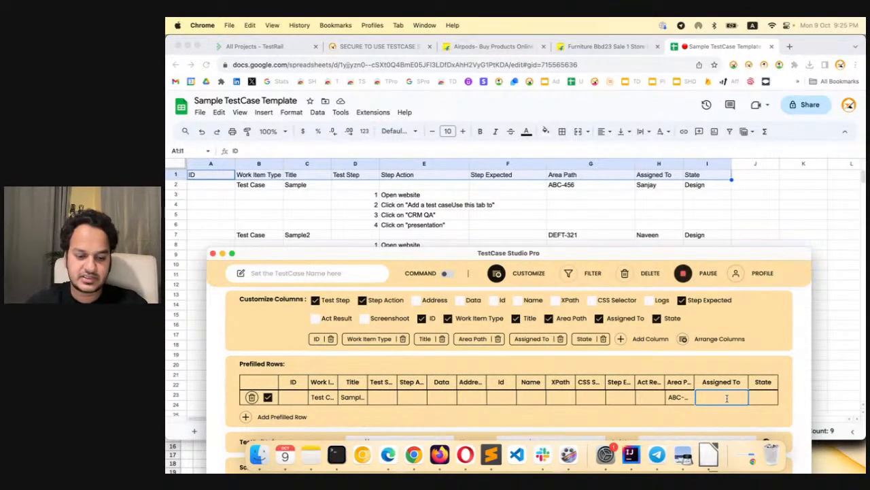
type("Sanjay")
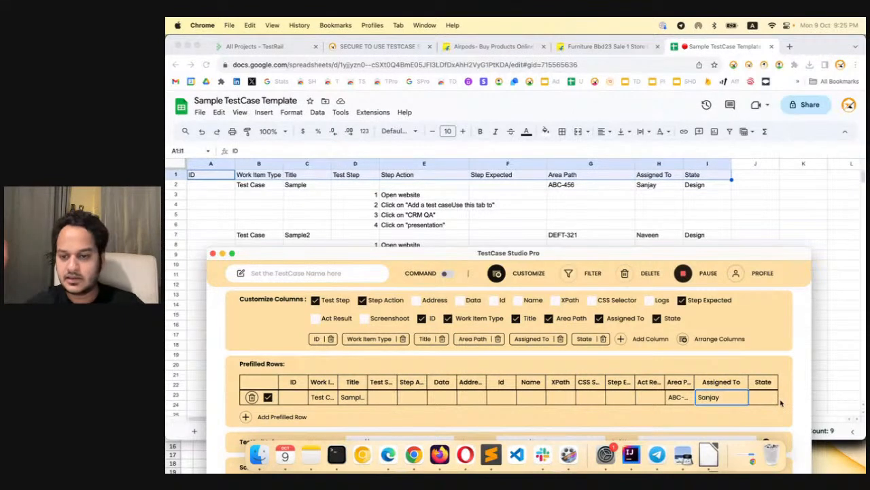
key("Tab")
type("D")
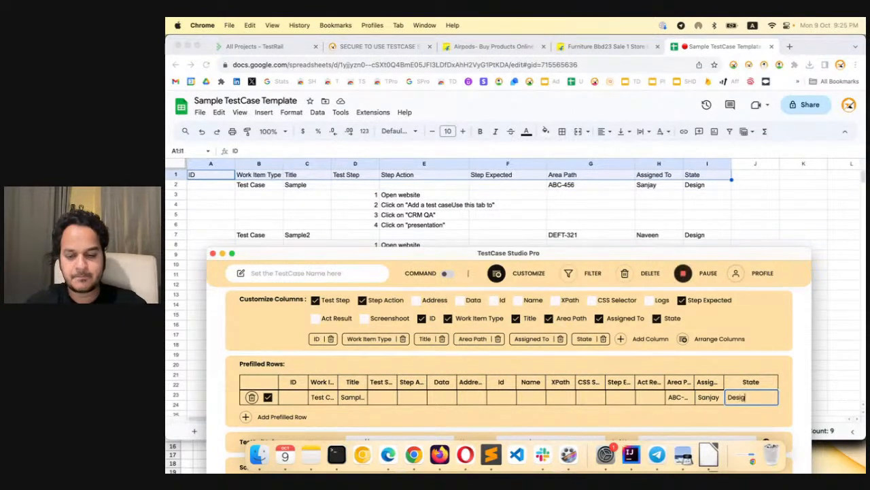
Raise the window, return to the recorded steps table, and insert the new prefilled row above the "Open website" step
left_click_drag(766, 254, 748, 104)
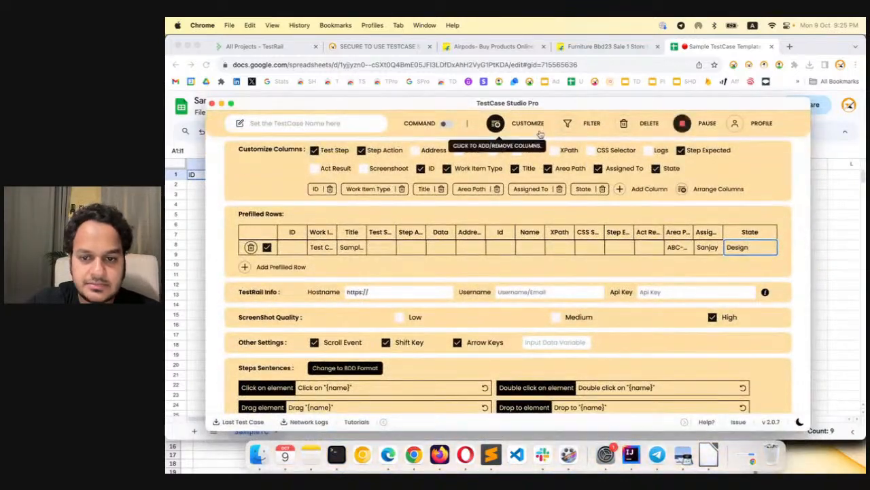
left_click(503, 128)
left_click(760, 191)
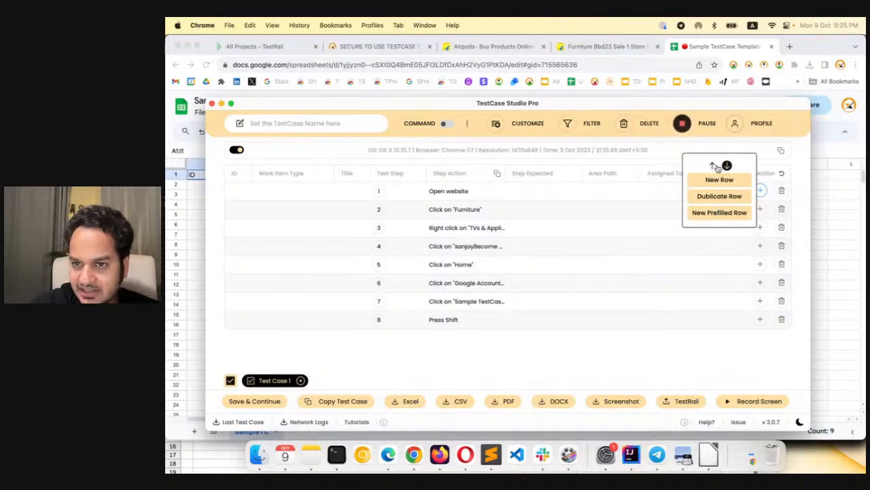
left_click(721, 213)
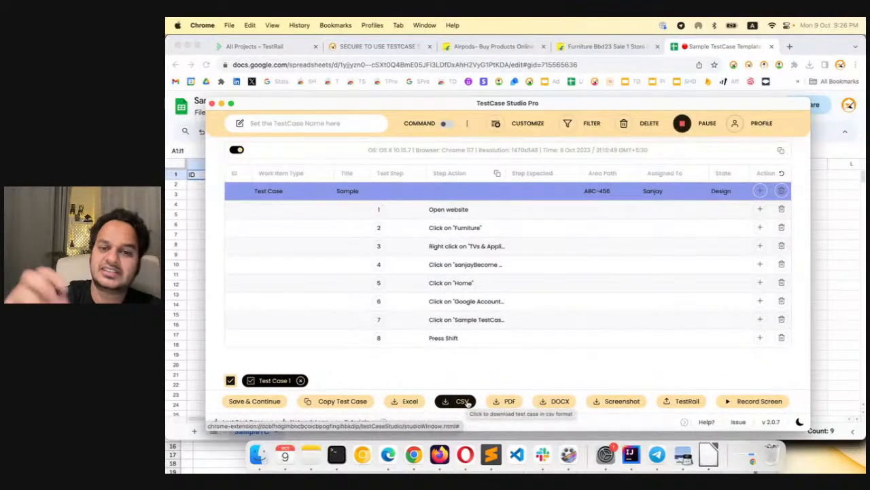
Check the sample sheet's first row, and turn off the OS, browser and resolution line above the recorded steps table
left_click(196, 225)
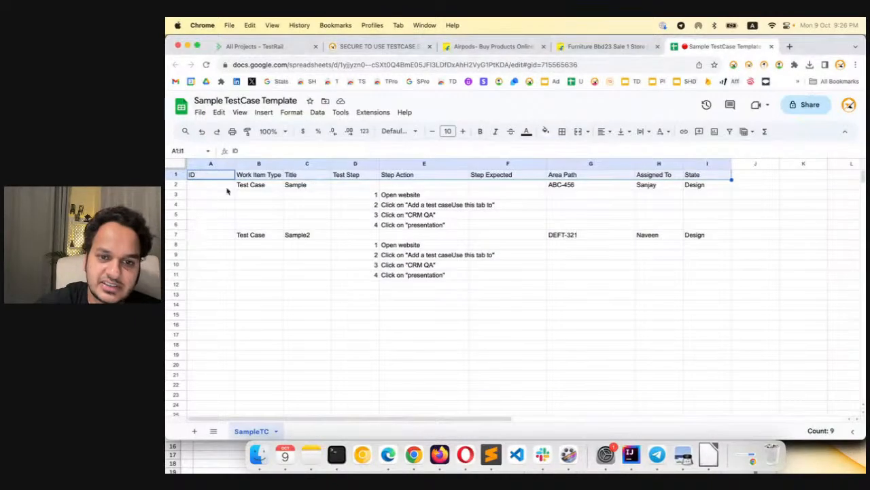
key("super+grave")
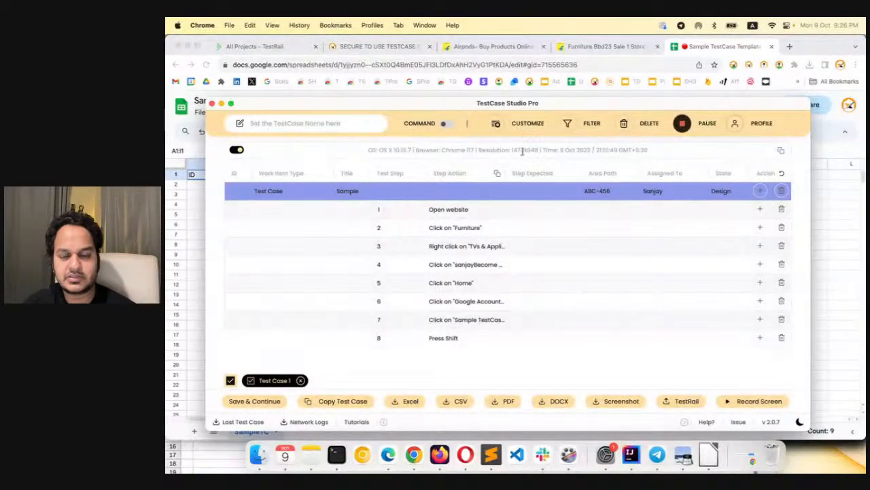
left_click(238, 151)
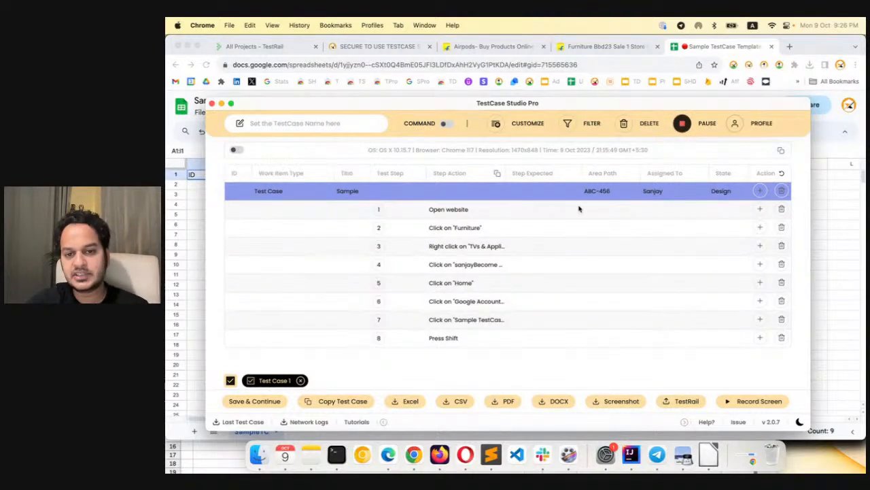
Export the updated test case as CSV and open it in LibreOffice, with its window lowered for comparison with the sheet
left_click(460, 400)
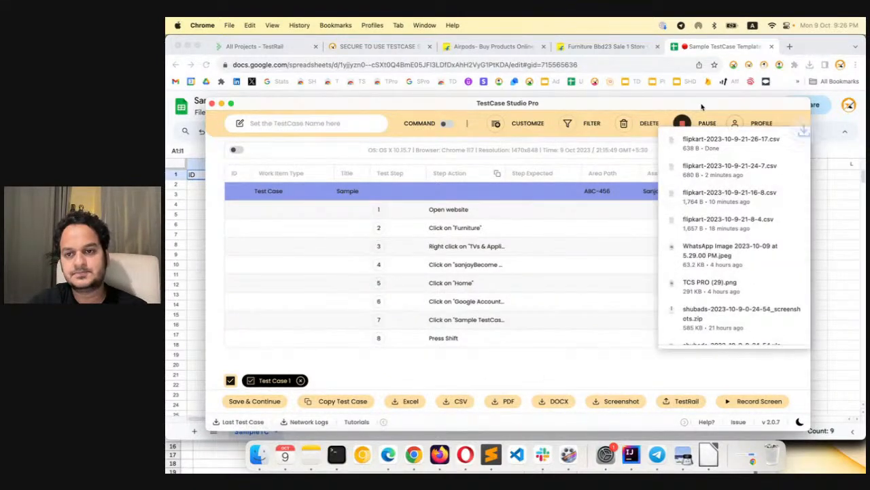
left_click(782, 140)
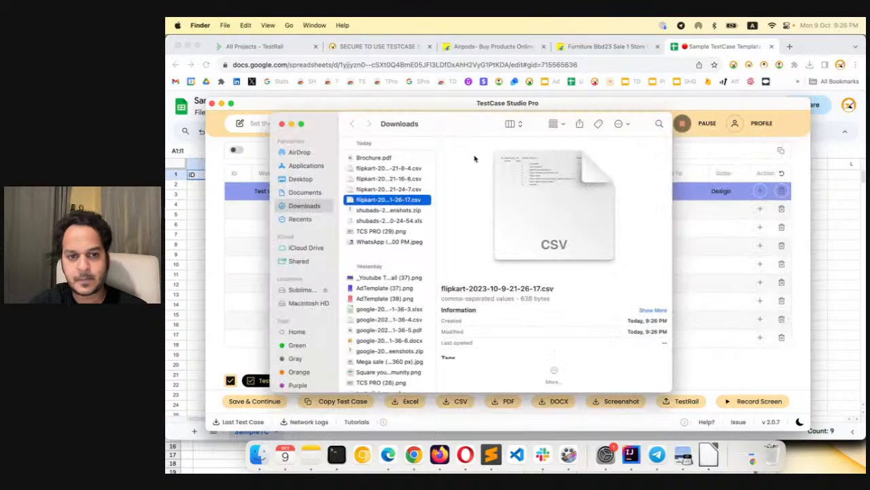
right_click(419, 199)
mouse_move(525, 216)
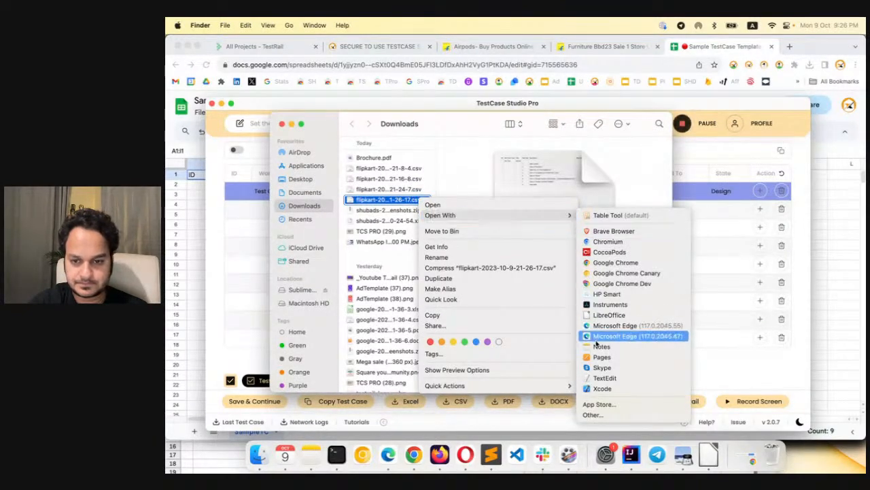
left_click(607, 316)
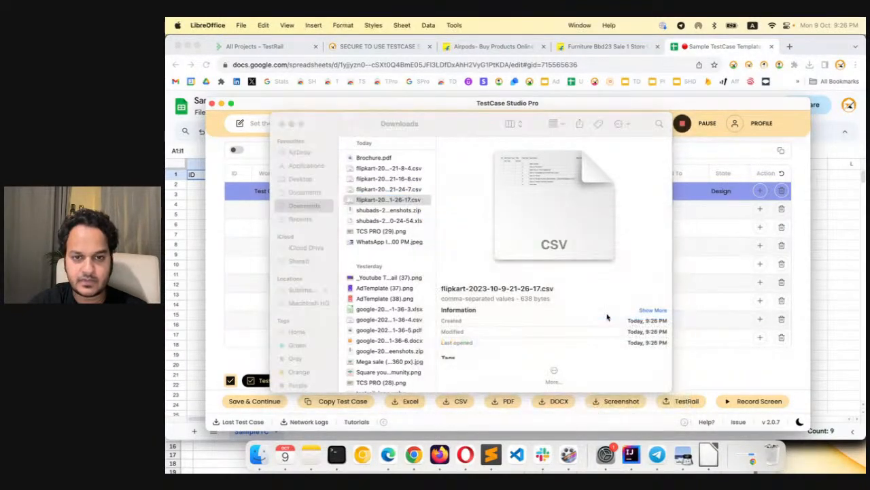
left_click(596, 407)
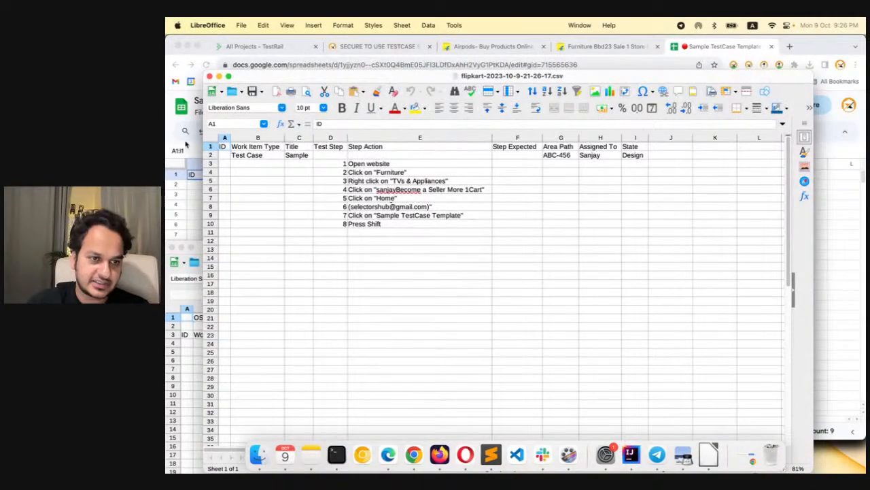
left_click_drag(246, 78, 230, 280)
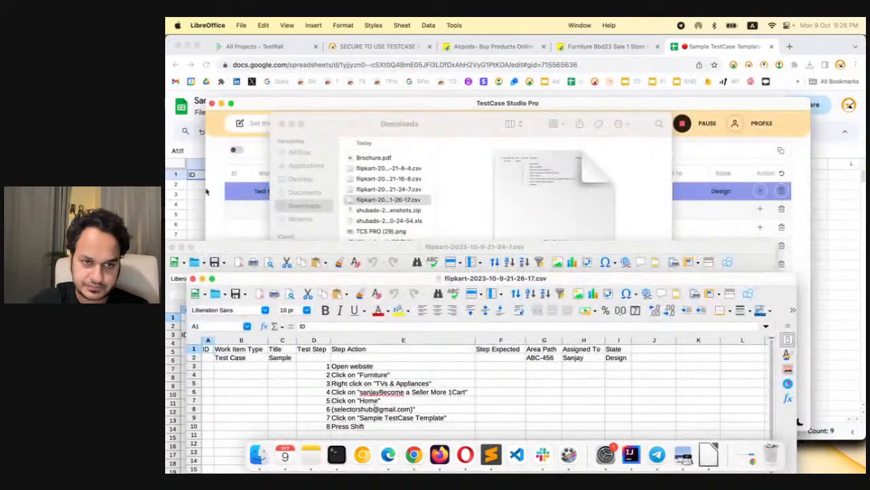
Close the Downloads window, lower the recorder window, and bring the exported flipkart CSV up beneath the sample sheet for comparison
left_click(282, 124)
left_click_drag(276, 103, 277, 320)
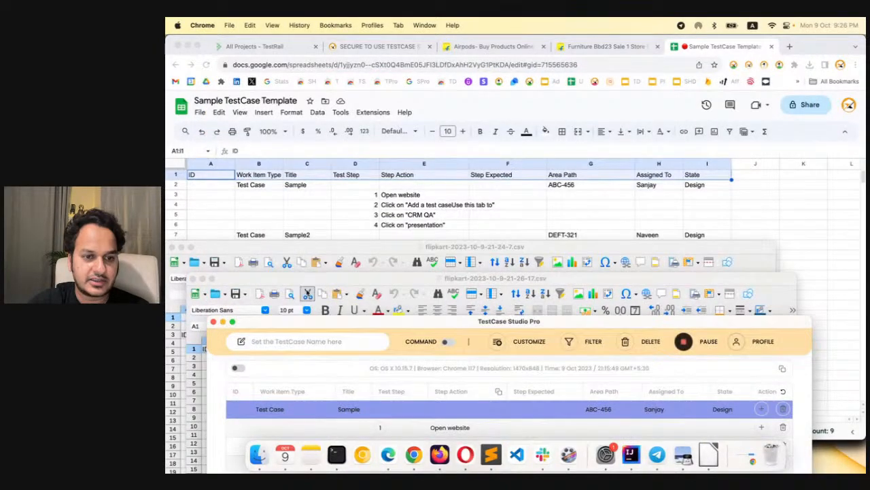
left_click(308, 282)
left_click_drag(308, 283, 308, 240)
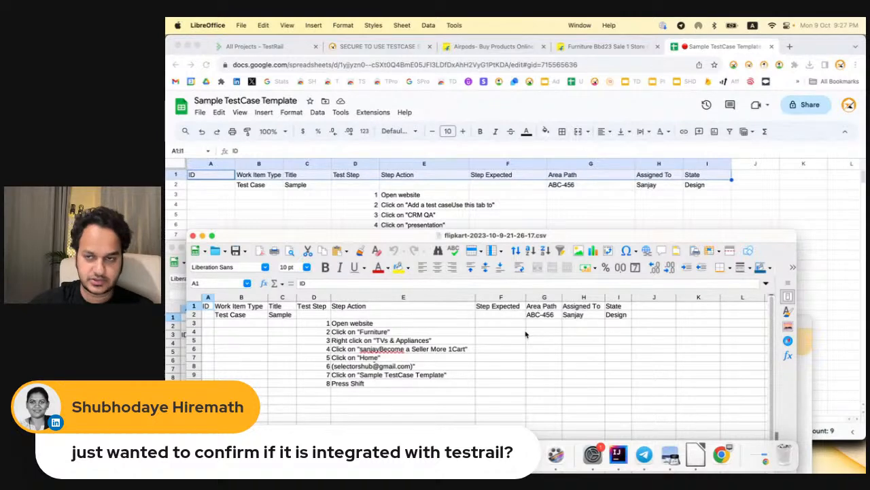
Raise the TestCase Studio Pro window, check the sample sheet's two test case blocks, and return to the recorded steps table
left_click(780, 69)
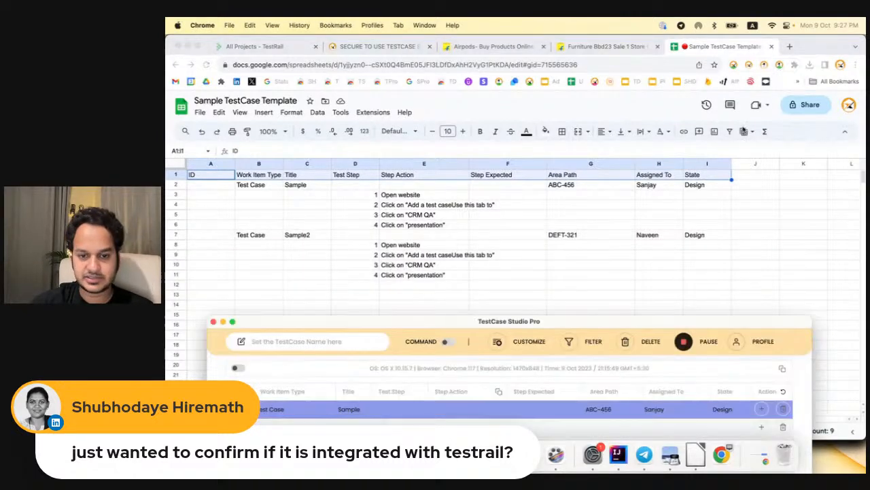
left_click_drag(607, 321, 607, 71)
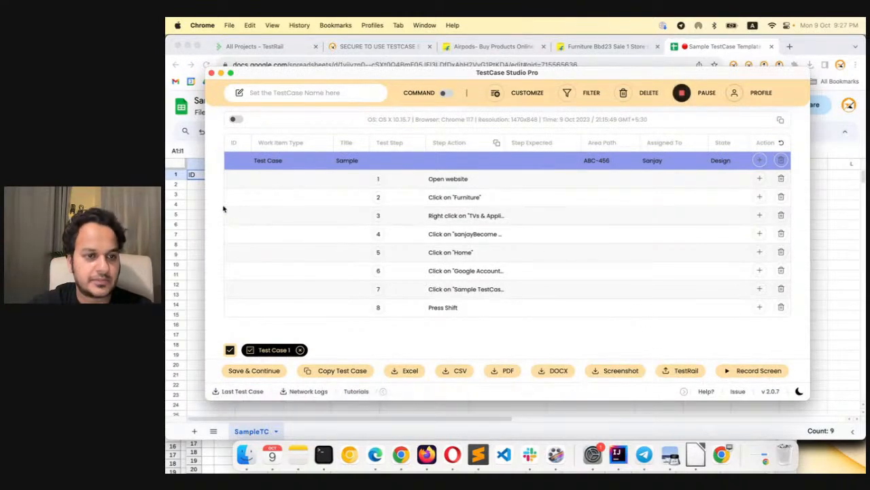
left_click(191, 204)
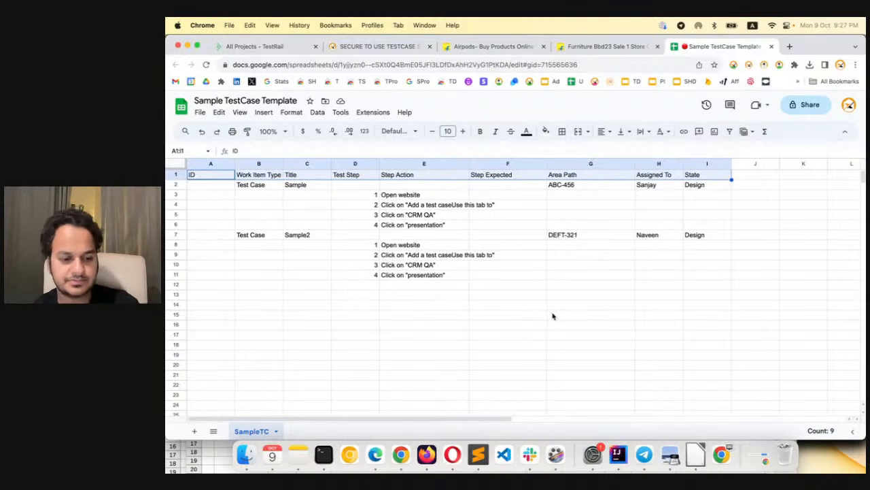
key("super+grave")
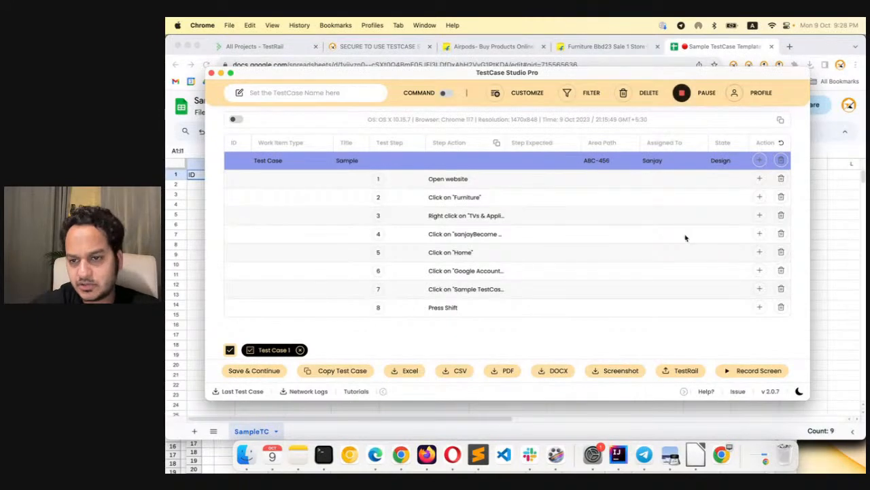
Delete recorded steps 5 to 8, from the "Home" click through "Press Shift"
mouse_move(760, 233)
left_click(781, 252)
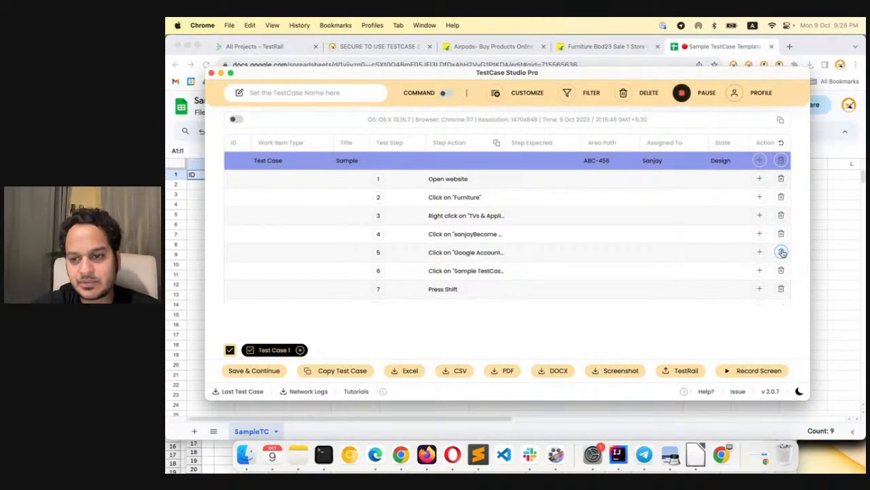
left_click(781, 251)
left_click(781, 251)
left_click(782, 251)
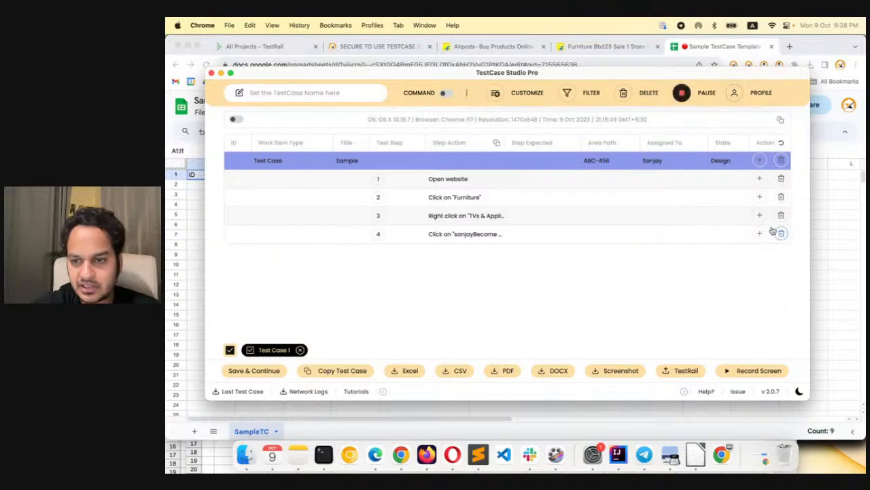
mouse_move(763, 236)
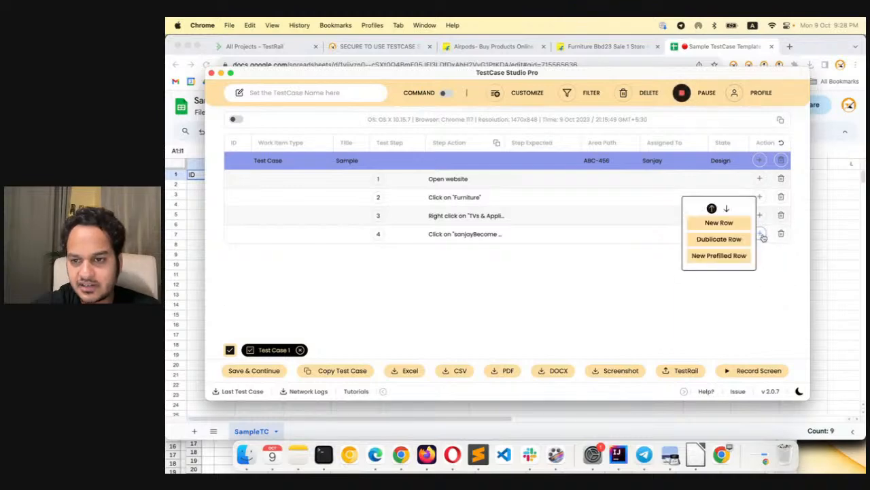
left_click(721, 223)
left_click(781, 234)
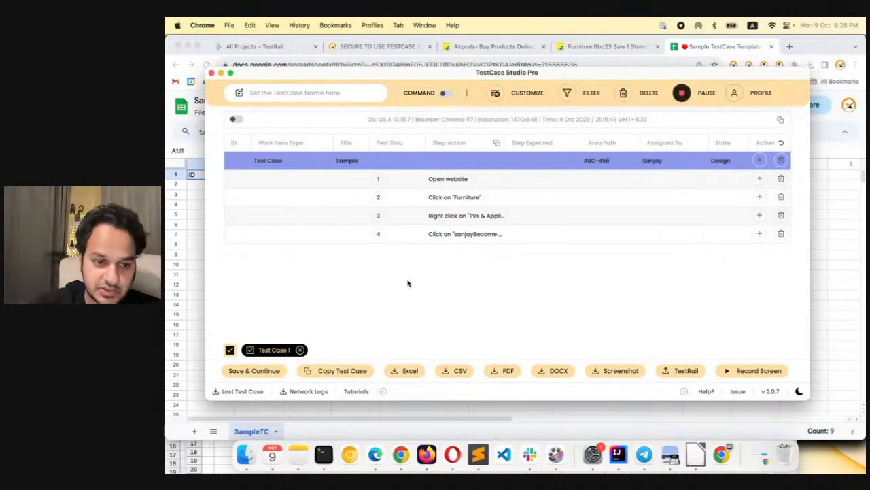
Save Test Case 1 and continue with a second test case, checking the first one's steps before returning to Test Case 2
left_click(256, 371)
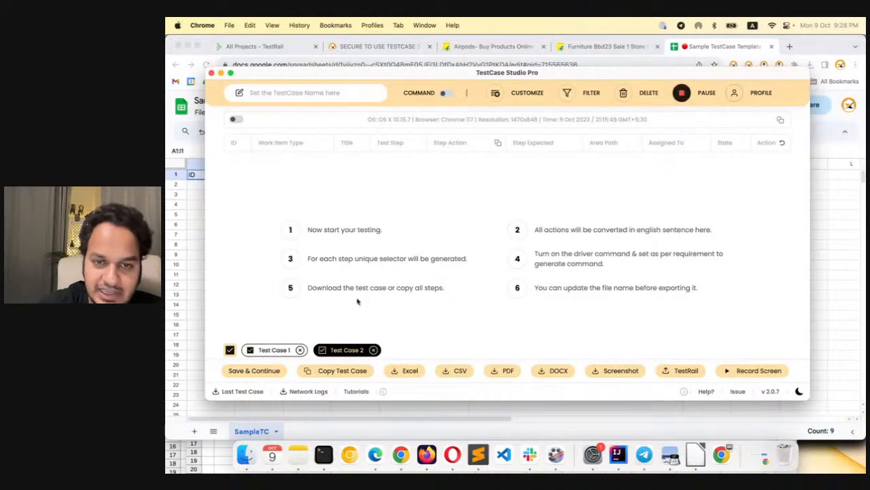
left_click(274, 351)
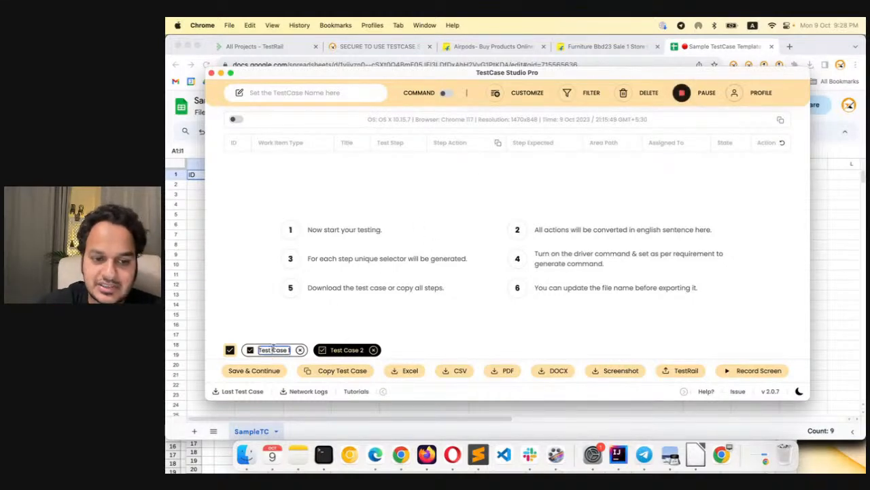
left_click(348, 350)
left_click(466, 291)
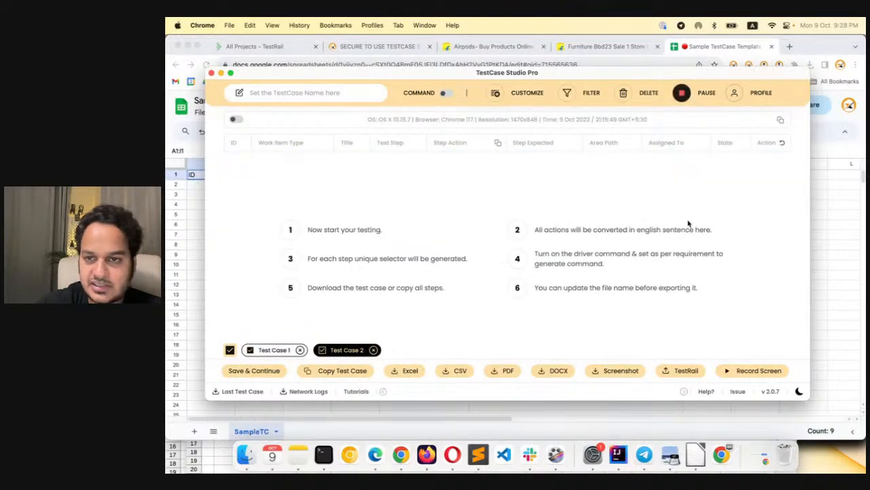
Open myntra.com in a new browser tab
left_click(826, 147)
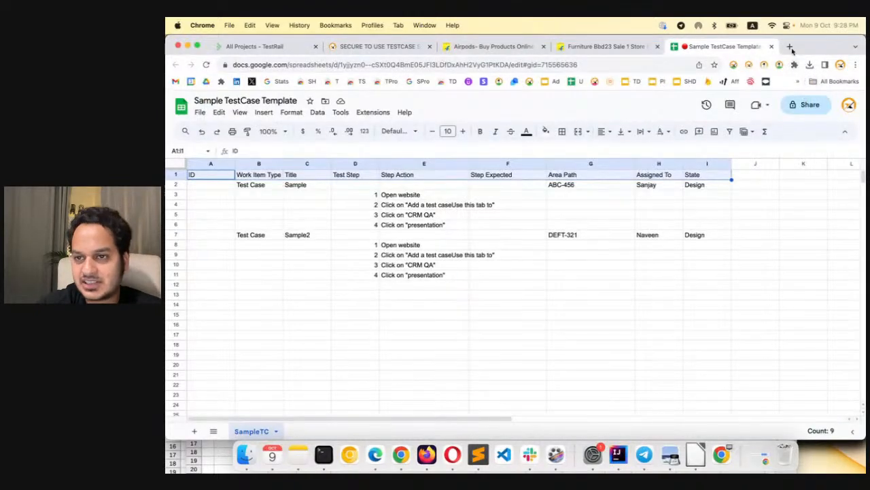
left_click(790, 48)
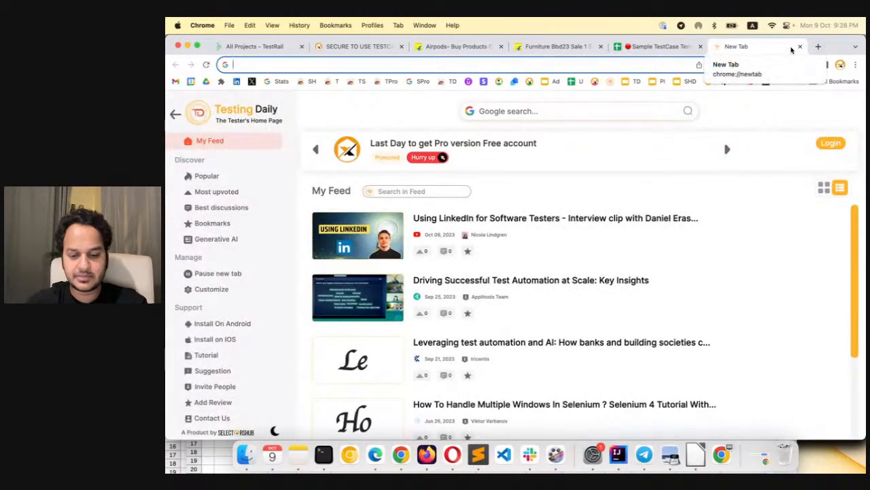
type("myn")
key("Return")
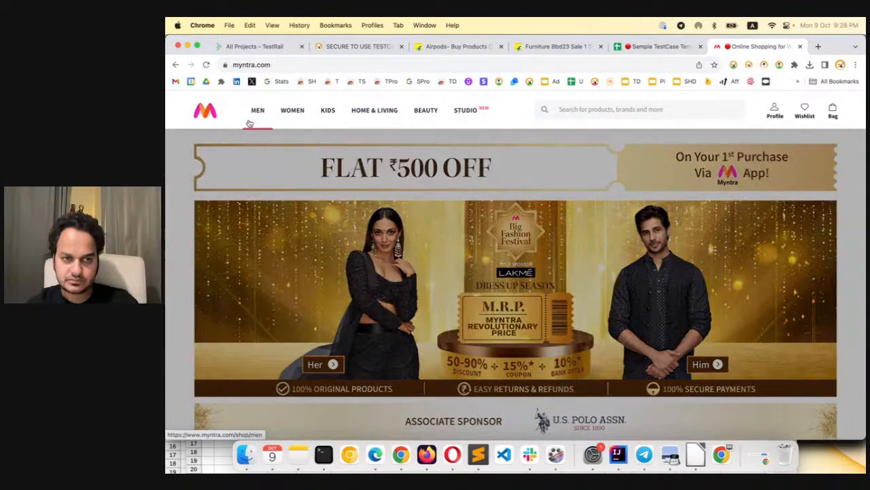
Record selecting the Men category and searching the Myntra site for "tshirt"
left_click(257, 114)
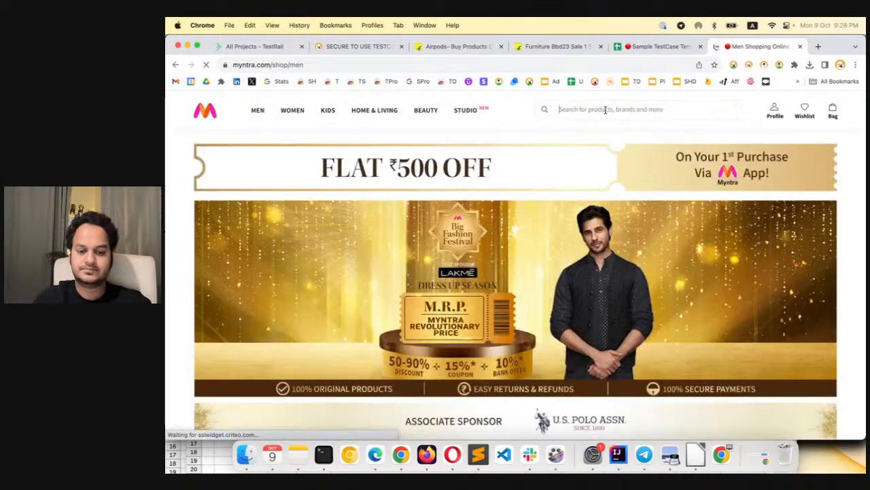
left_click(592, 111)
type("tshirt")
key("Return")
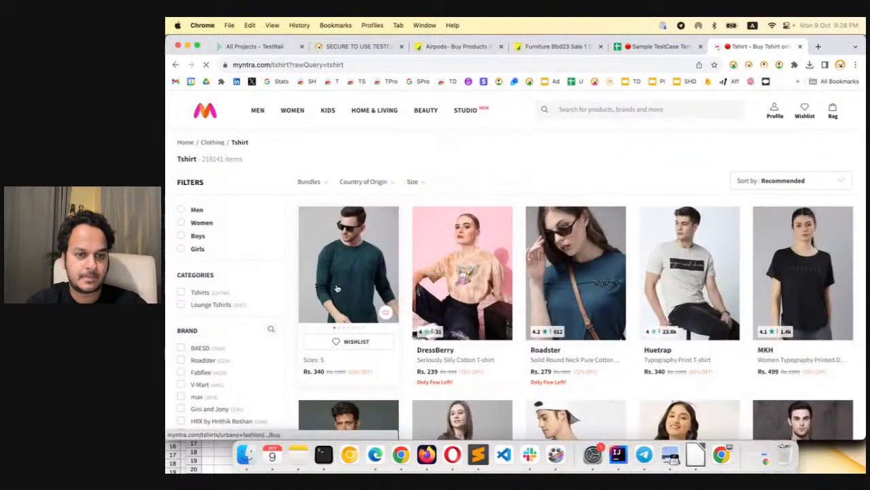
Open the first T-shirt in the results, and record actions on its ₹340 price and size S
left_click(336, 288)
mouse_move(601, 232)
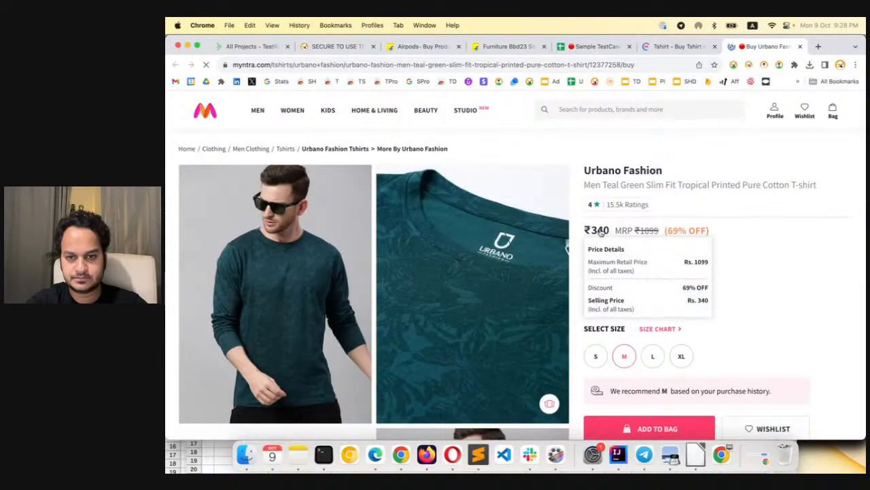
left_click(593, 358)
right_click(593, 358)
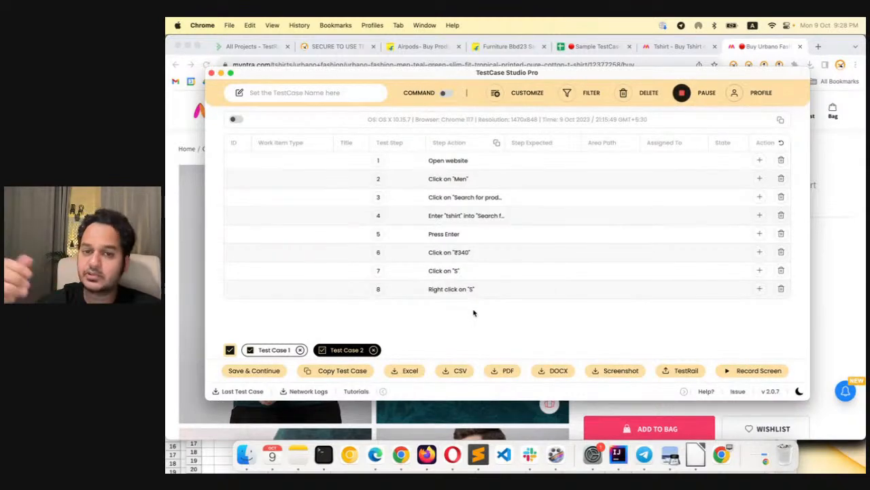
Insert a new prefilled row above Test Case 2's "Open website" step, setting Area Path to "XYZ-456" and entering another assignee's name
left_click(759, 159)
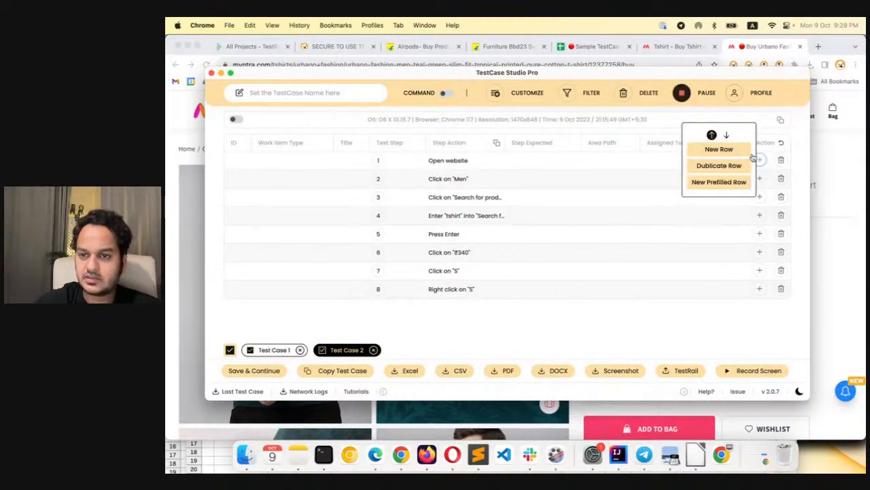
left_click(729, 185)
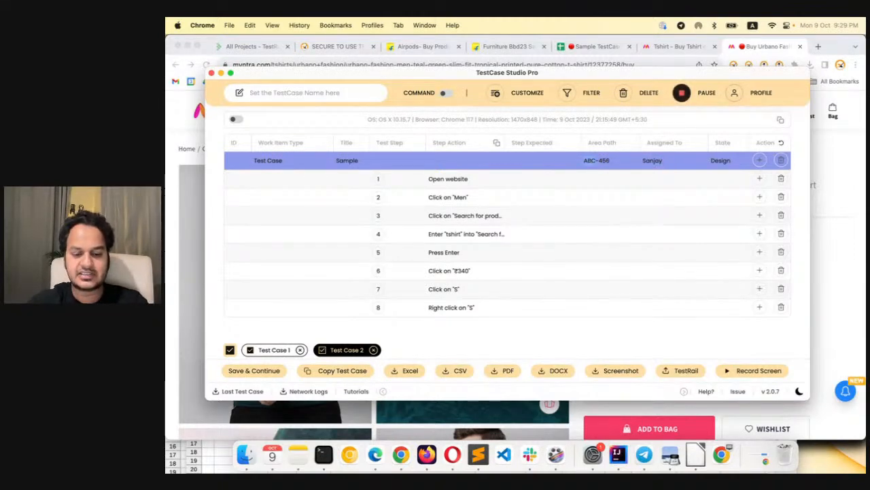
type("XYZ")
double_click(649, 159)
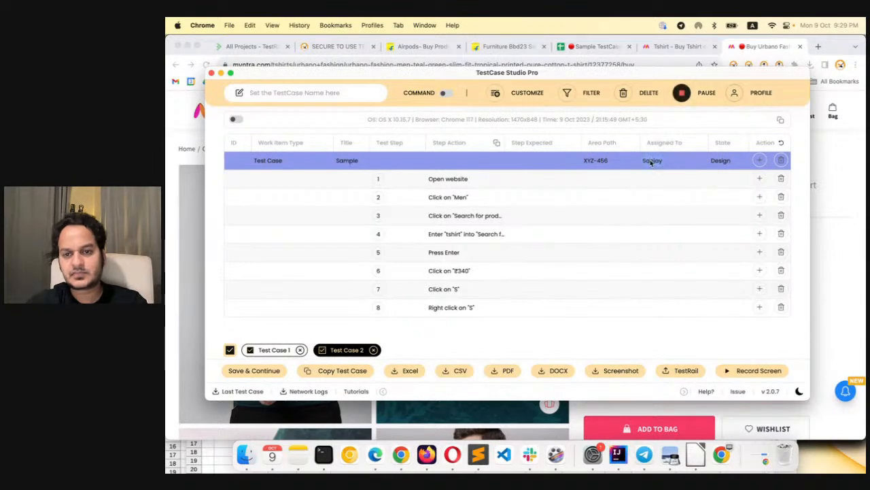
type("Naveen")
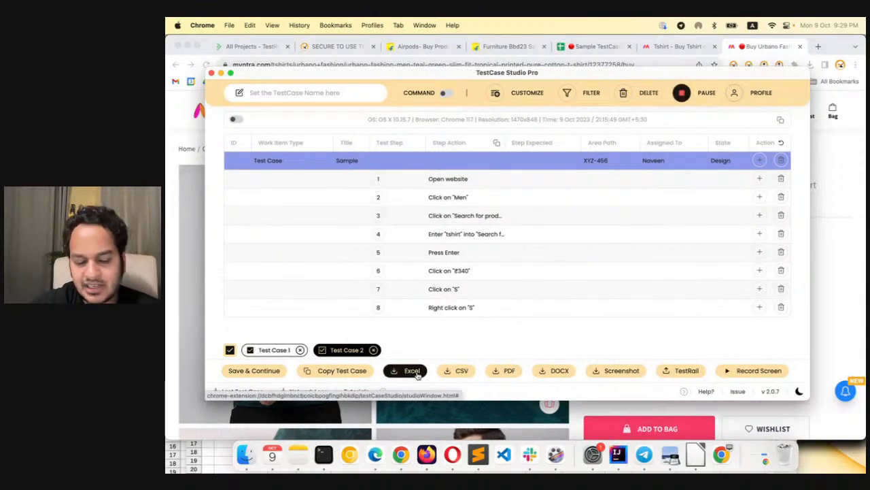
left_click(455, 371)
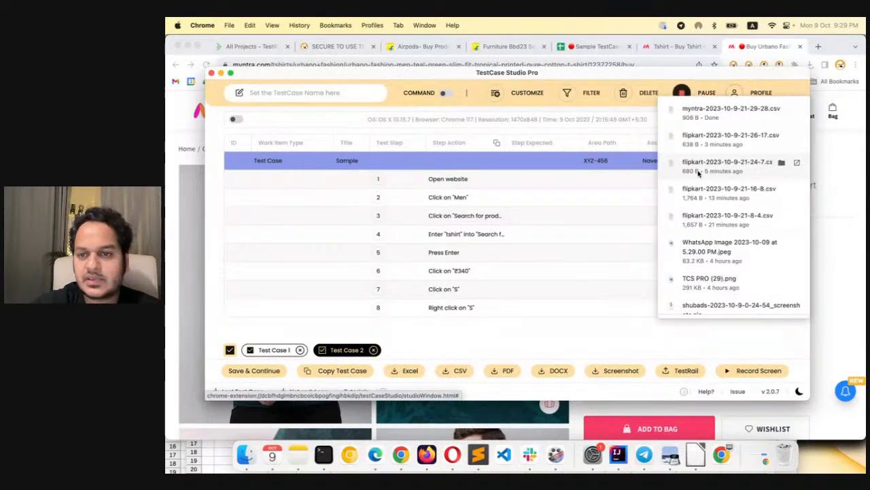
left_click(783, 112)
right_click(408, 212)
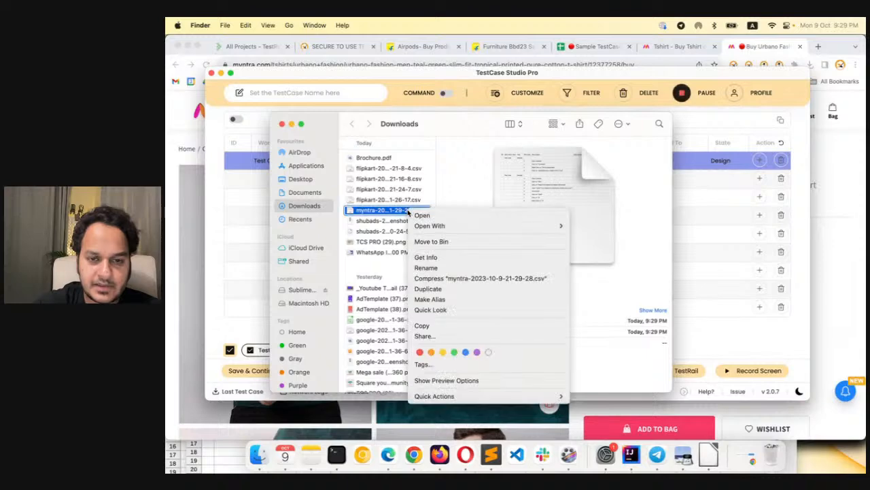
mouse_move(561, 225)
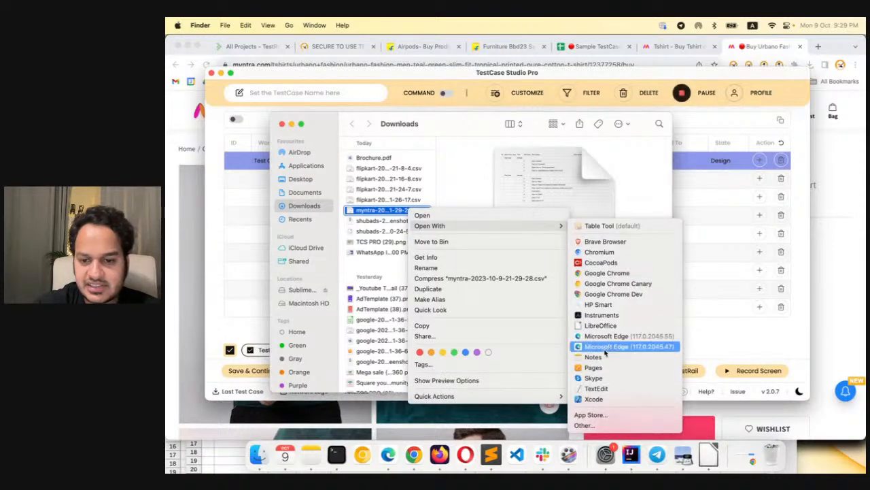
left_click(607, 326)
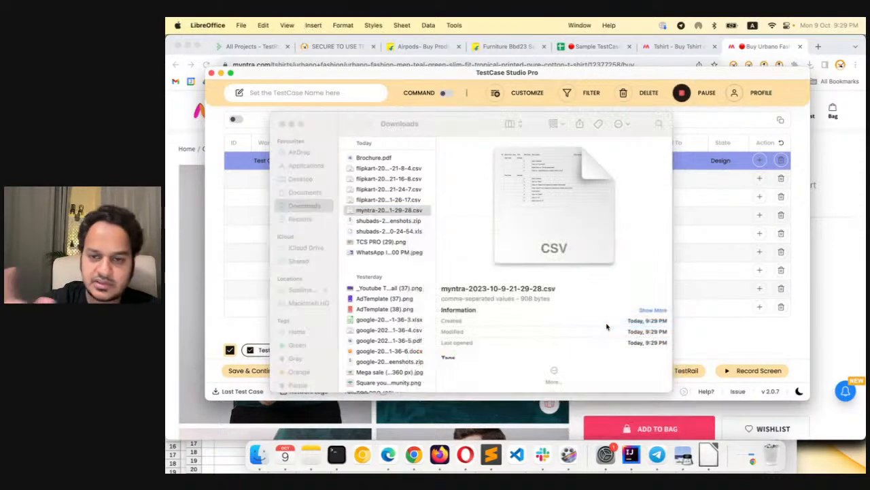
left_click(606, 405)
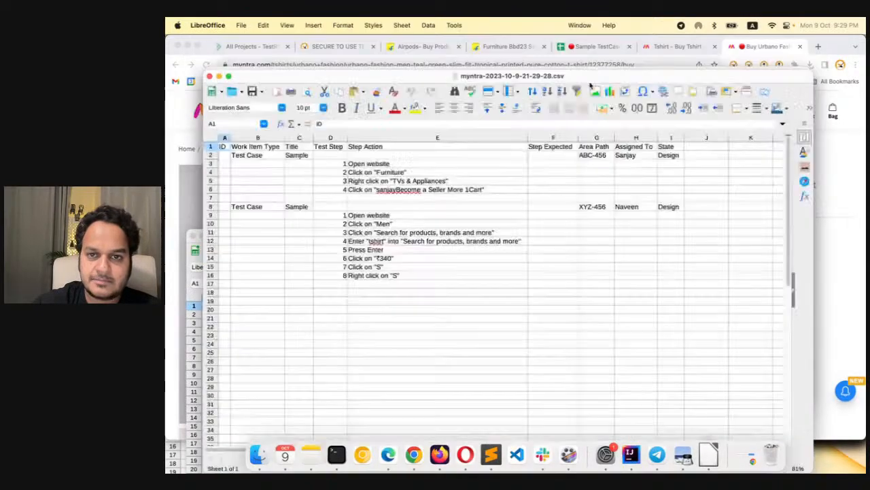
Show the Sample TestCase Template sheet with the lowered myntra CSV window in front of it for comparison
left_click(593, 48)
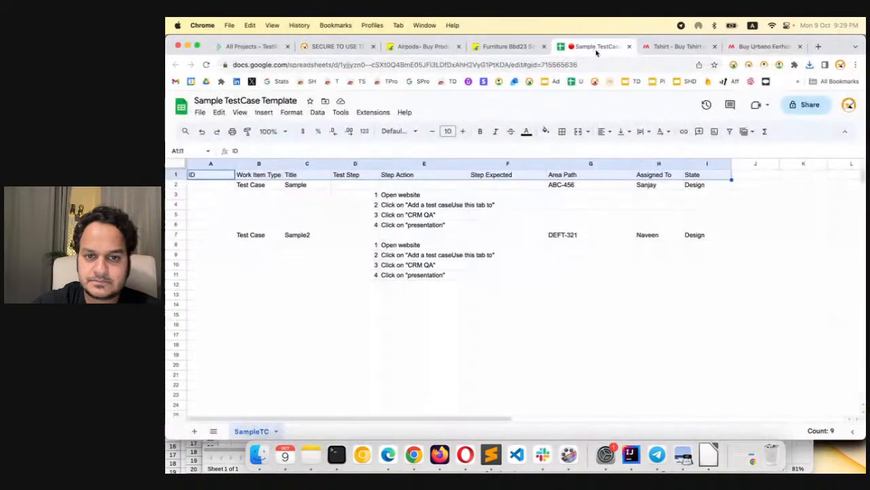
left_click(708, 454)
left_click_drag(559, 67, 559, 270)
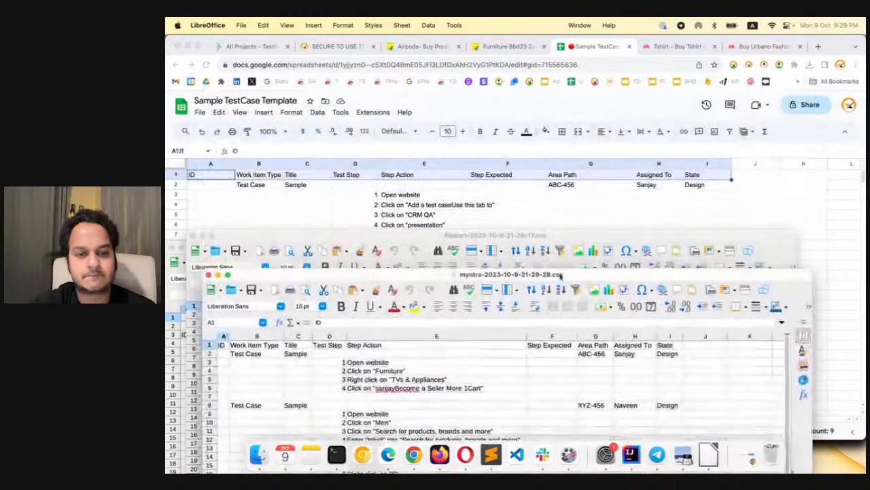
Close the older exported flipkart CSV windows, leaving the myntra CSV open over the sample sheet
left_click(207, 270)
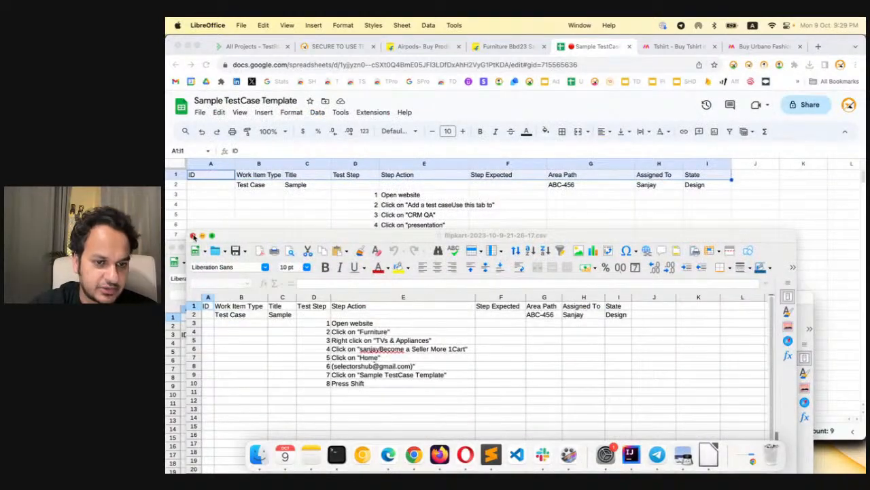
left_click(194, 236)
left_click(201, 282)
left_click(173, 247)
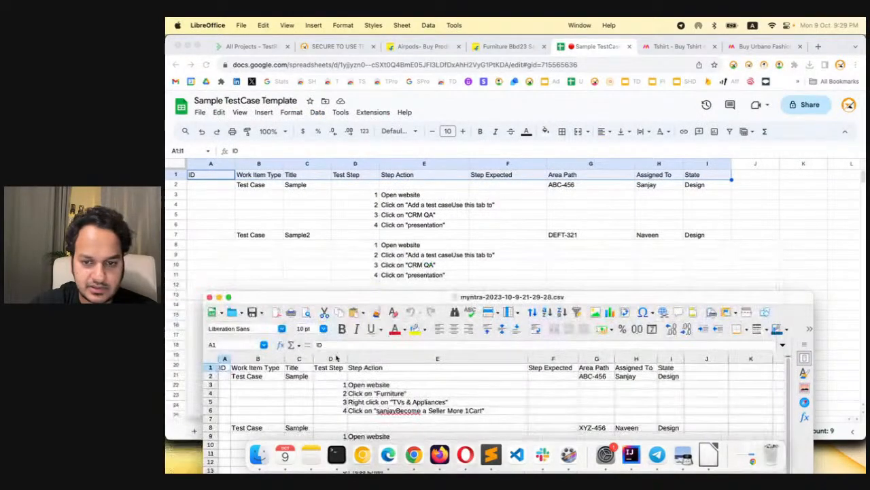
Compare the myntra CSV's two test case blocks with the sample sheet, raise its window to examine it, and close it
left_click_drag(393, 297, 393, 272)
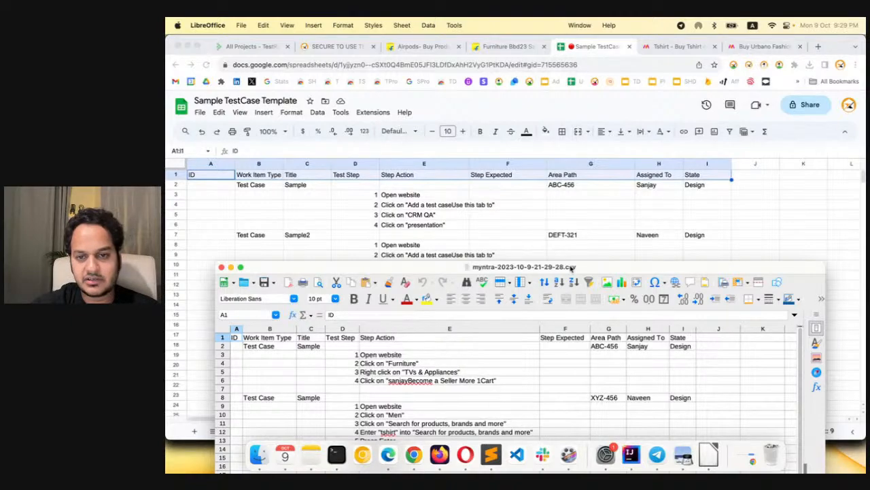
left_click_drag(572, 268, 582, 110)
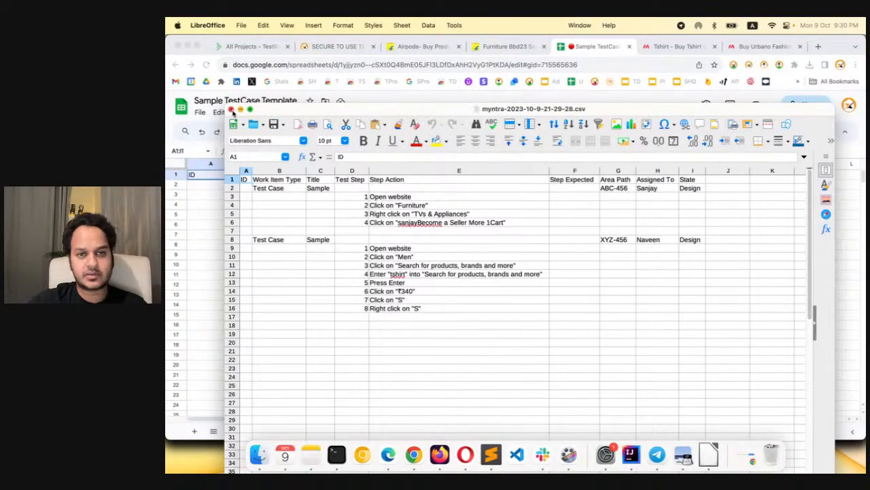
left_click(231, 109)
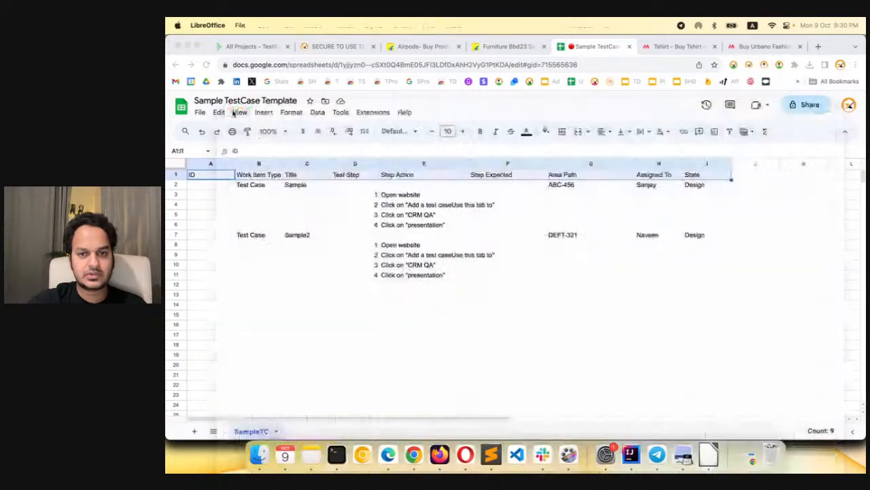
Bring up the TestCase Studio Pro recorder, deselect the recorded test cases and select both again
left_click(780, 65)
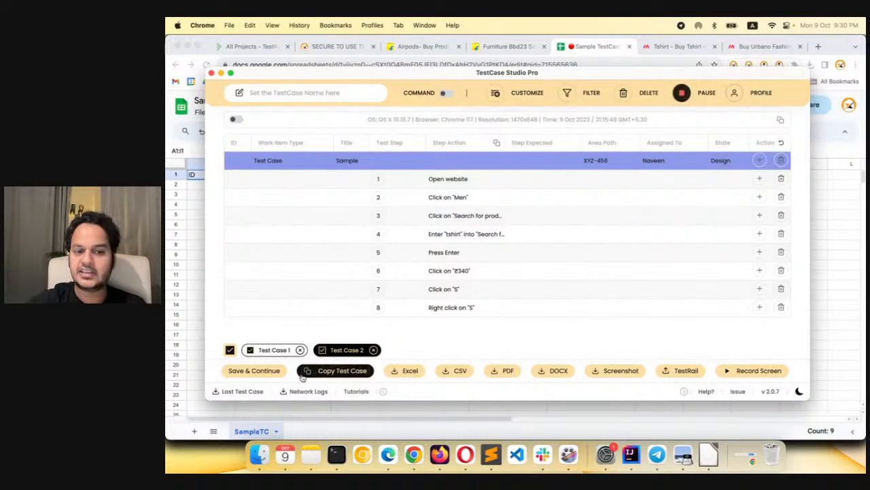
left_click(323, 350)
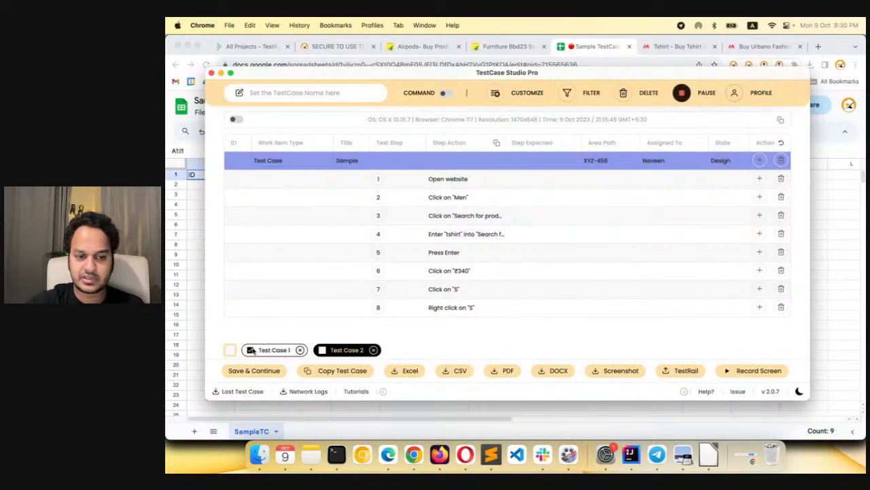
left_click(322, 349)
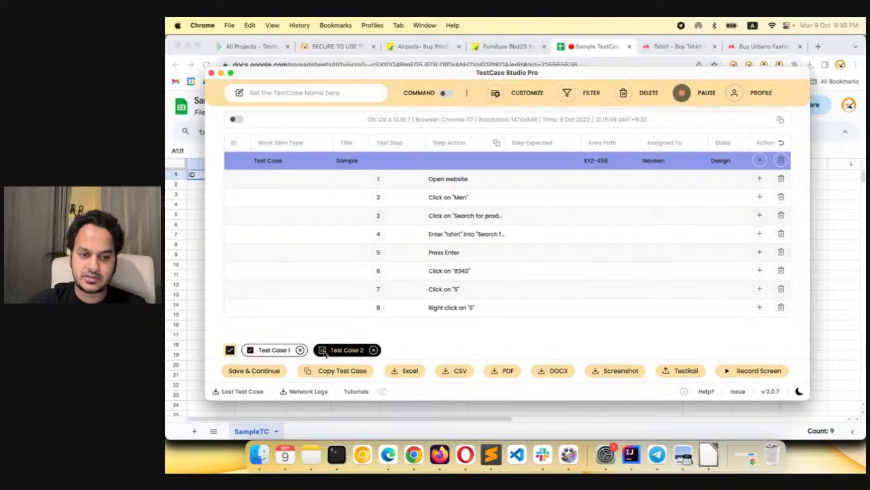
In Test Case 1, reword the first step as "Open url" and the second as Click at "Furniture"
double_click(274, 350)
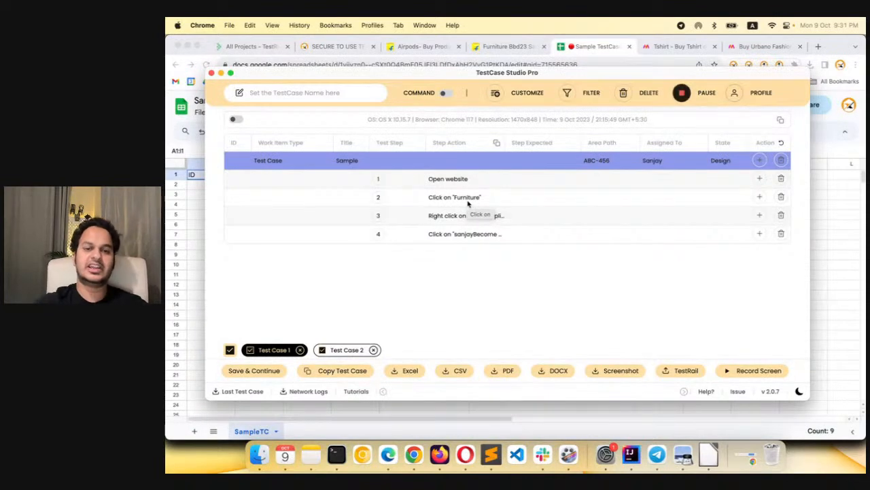
double_click(459, 179)
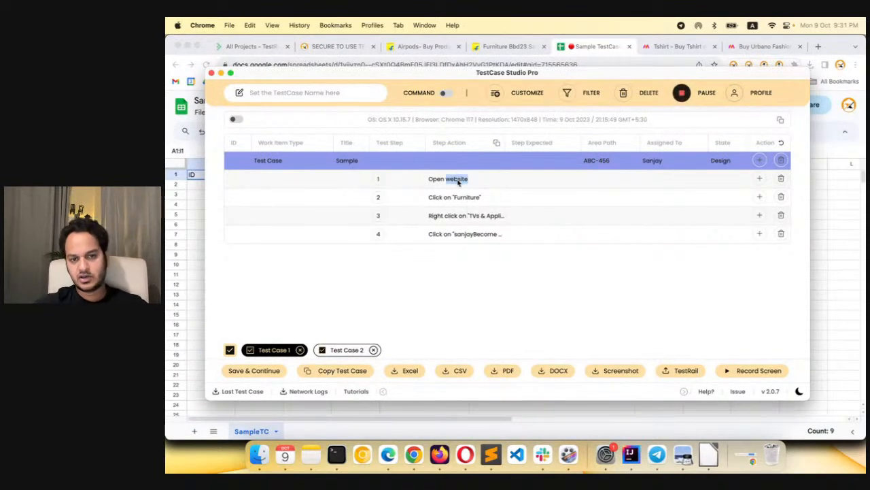
type("url")
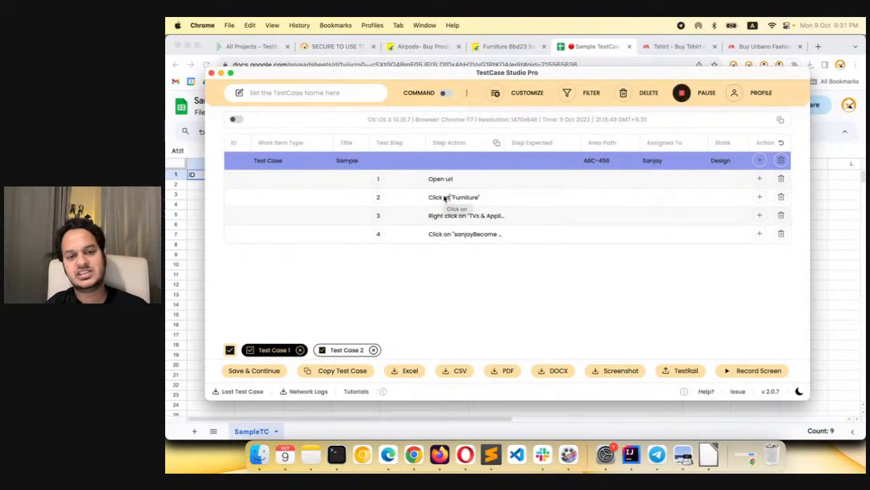
Customize the step sentences: set Click on element to Click at "{name}" and Open website to Open url
left_click(521, 93)
scroll(460, 228, "down", 3)
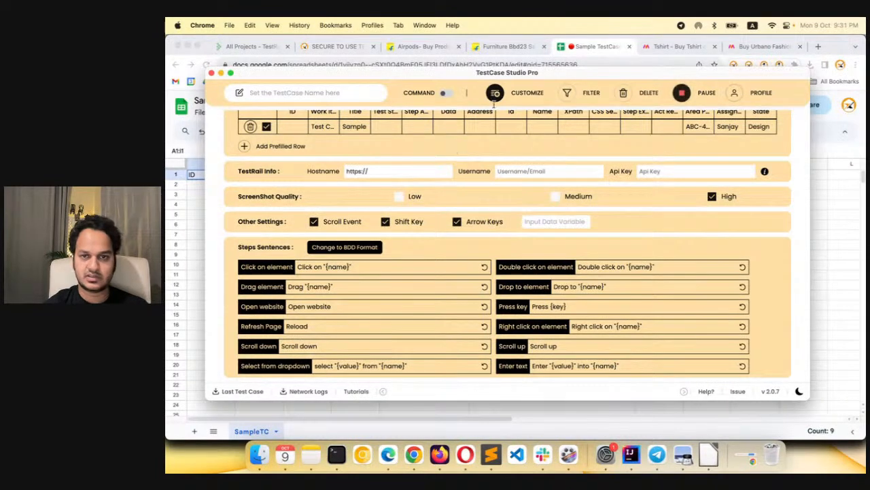
double_click(317, 267)
type("at")
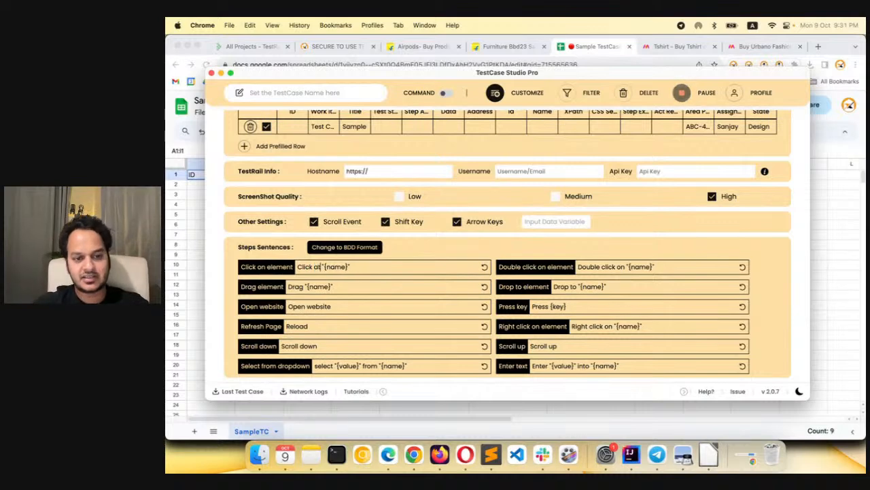
double_click(311, 306)
type("url")
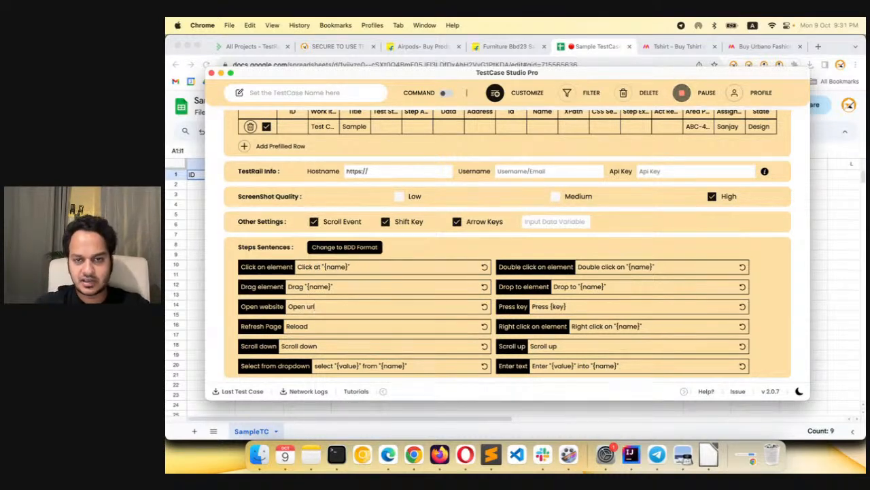
left_click(495, 92)
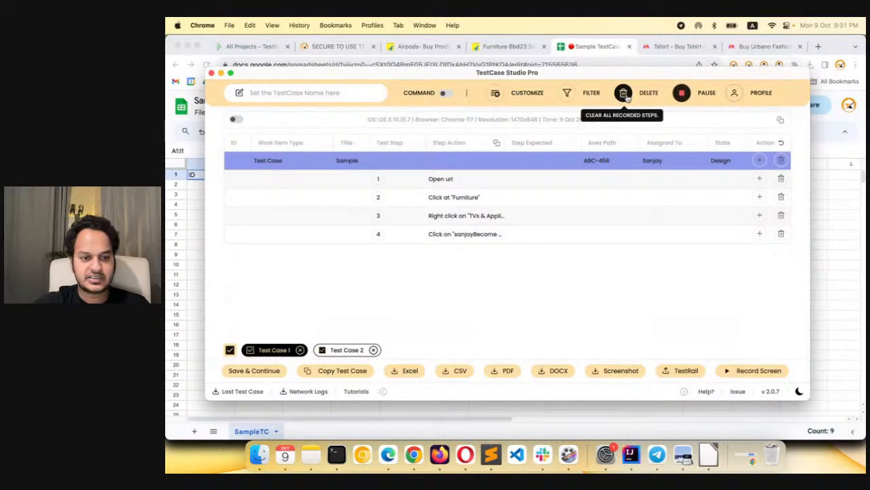
Clear all recorded steps of Test Case 2 and record opening Studio from the Myntra T-shirt page
left_click(344, 349)
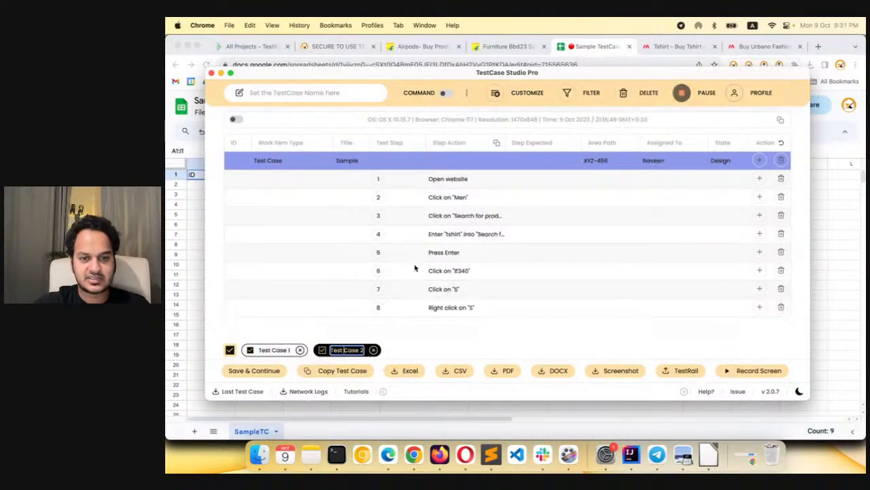
left_click(635, 89)
left_click(487, 260)
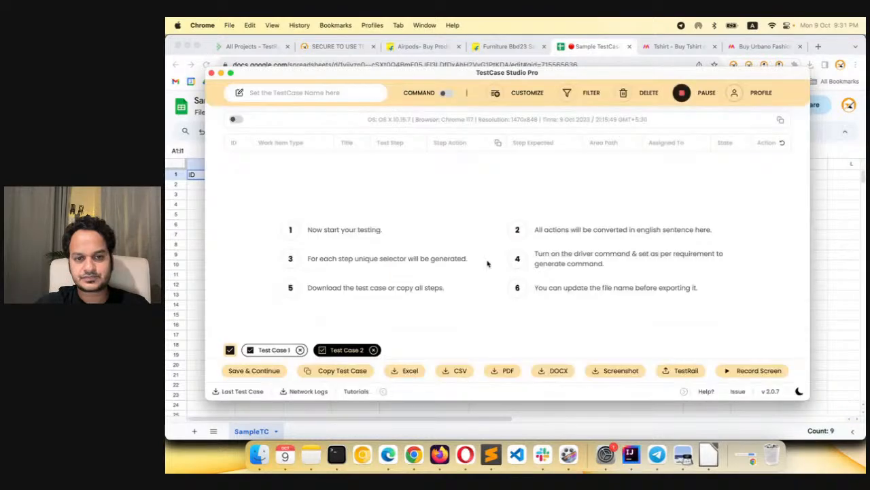
left_click(782, 42)
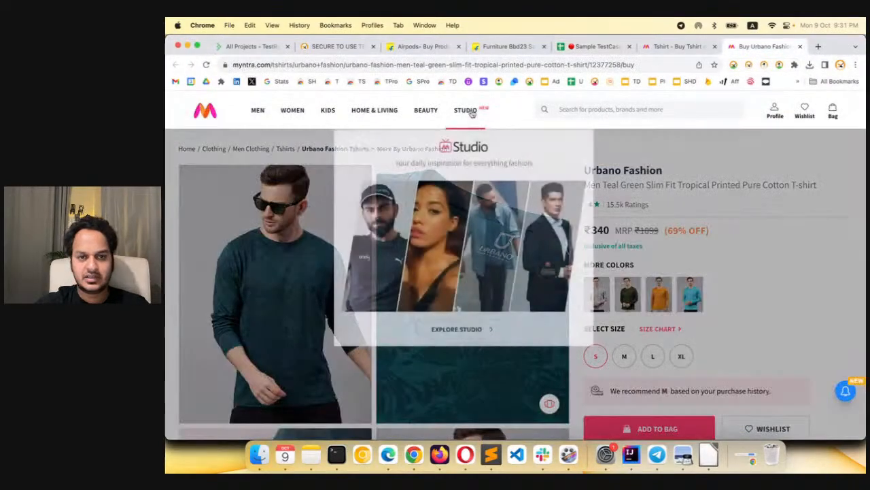
left_click(466, 110)
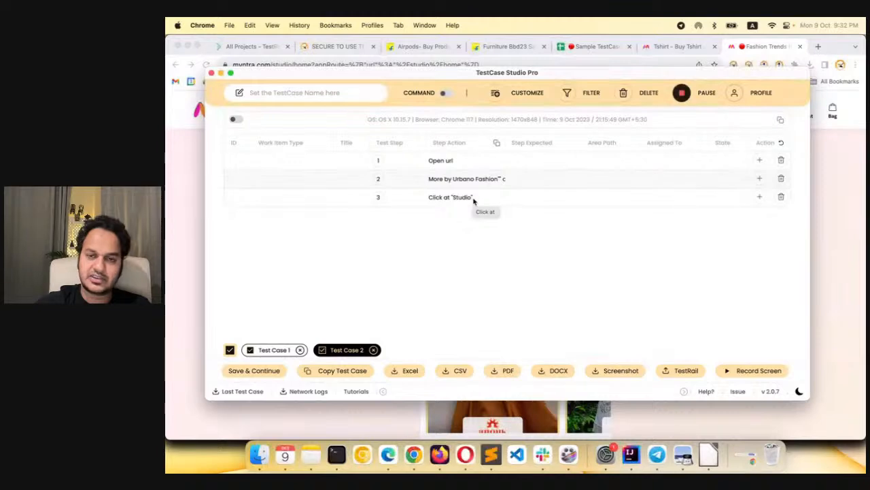
Reopen the recorder's customization settings at the step sentences
left_click(522, 95)
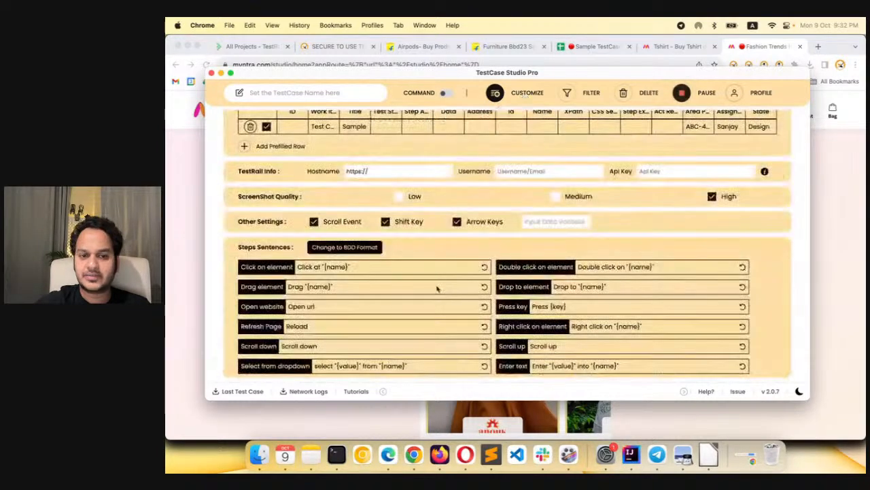
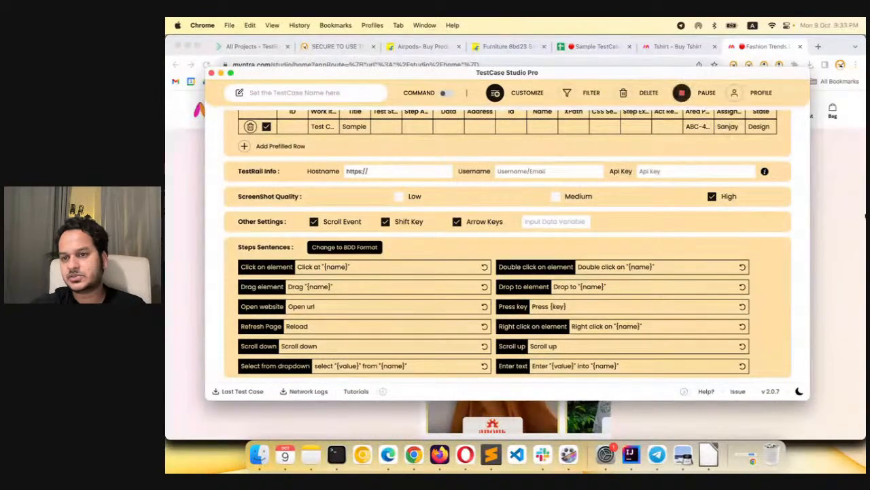
Open the bookmarked UIDAI contact and support page in a new tab and close the TestCase Studio Pro window
left_click(801, 37)
left_click(818, 46)
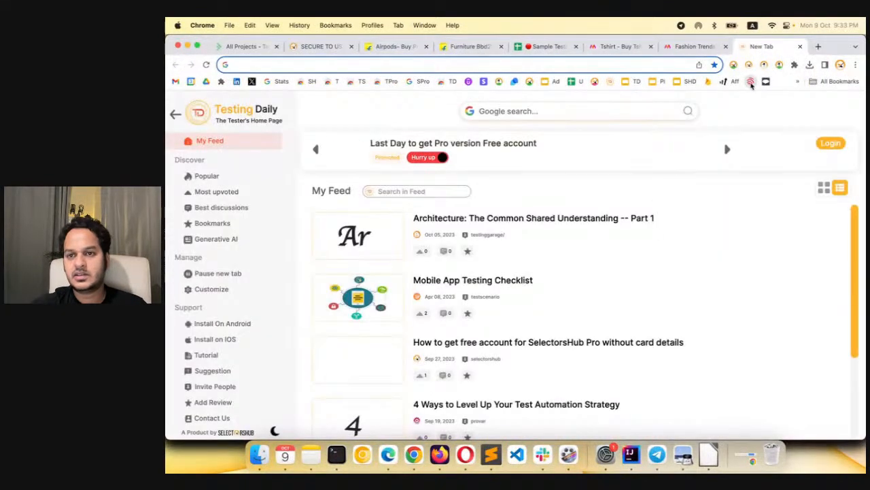
left_click(751, 81)
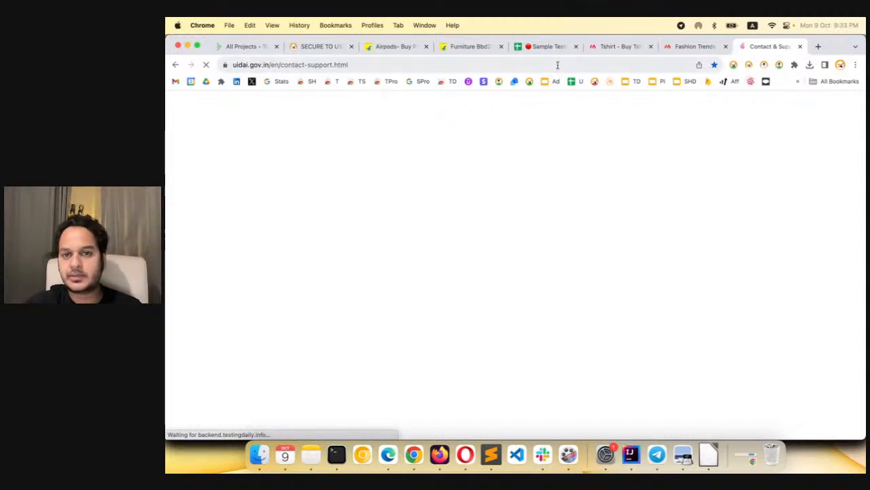
key("super+grave")
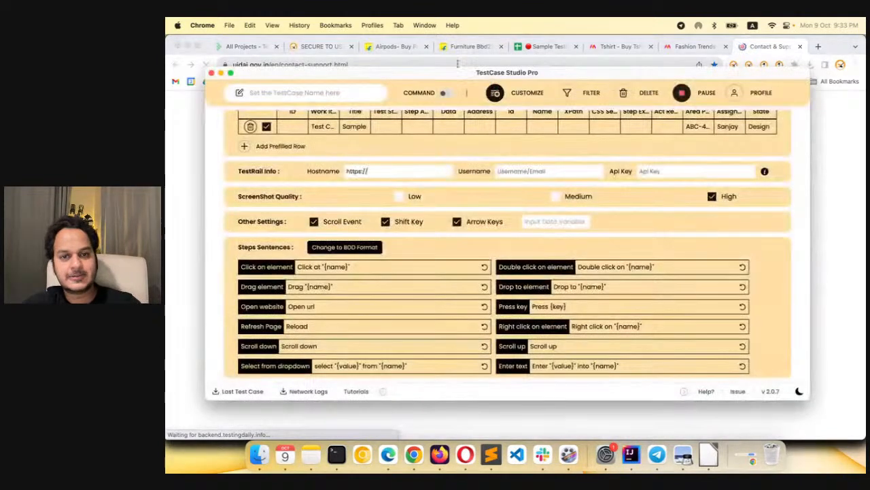
left_click(211, 73)
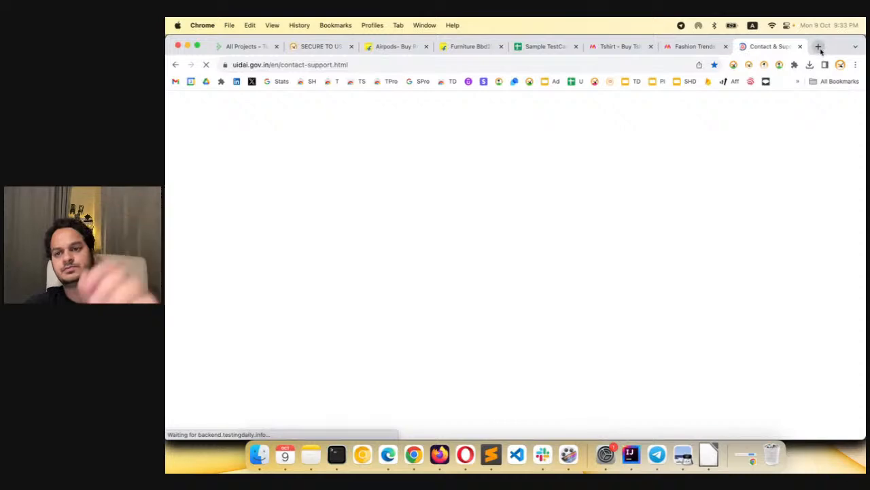
Find the Indian Railways website through a web search for "indian railways" and switch the site to Hindi
left_click(820, 48)
type("i")
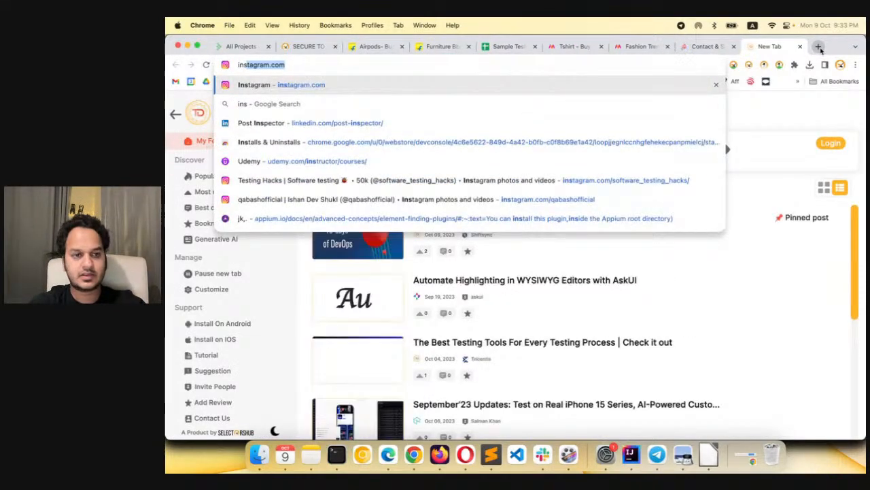
type("ndir")
key("BackSpace")
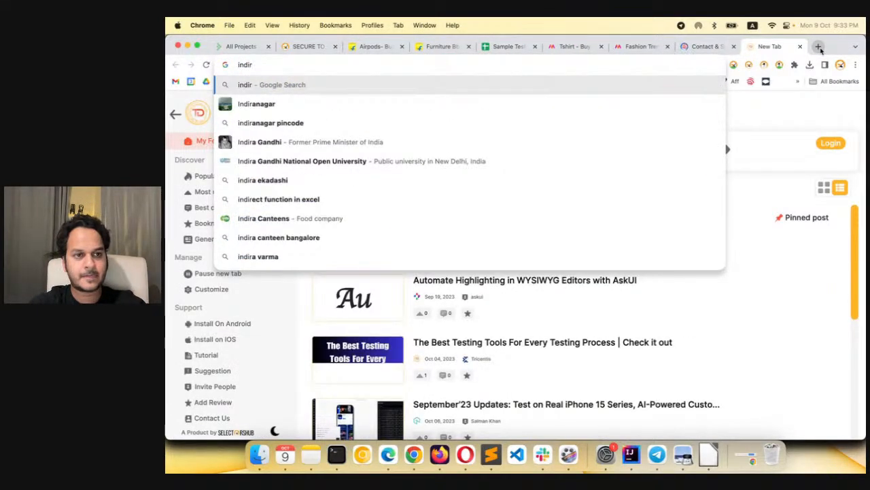
type("an rail")
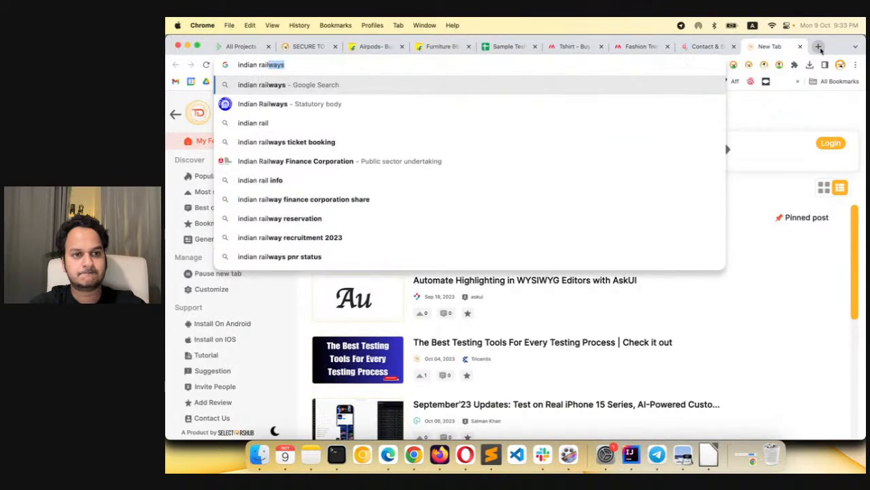
key("Return")
left_click(287, 206)
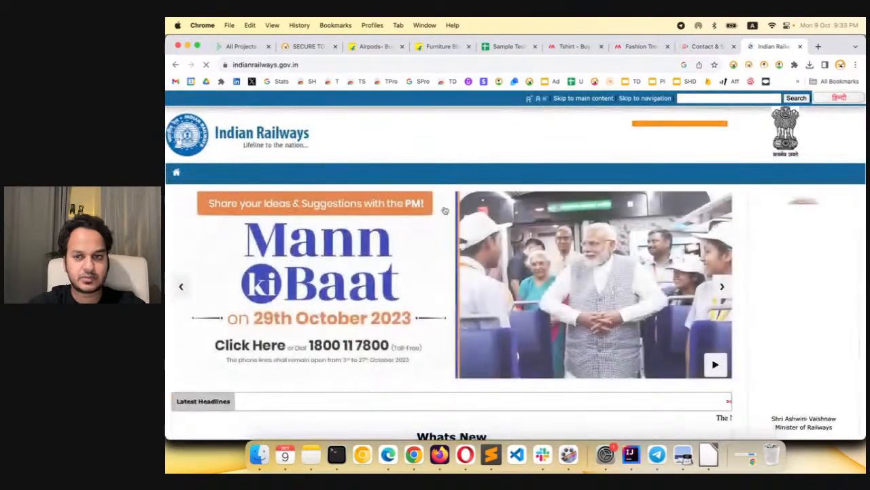
left_click(837, 99)
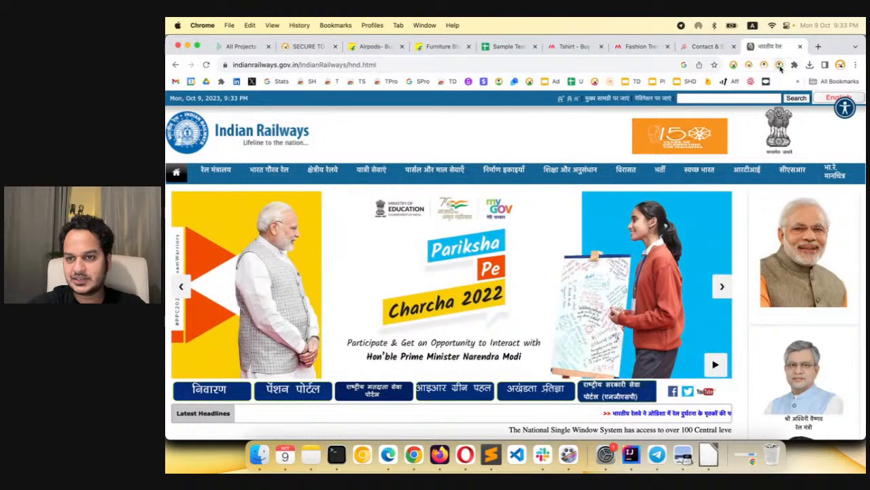
Start a new recording and capture clicks on Hindi navigation items from यात्री सेवाएं to शिक्षा और अनुसंधान, plus a context click on विरासत
left_click(780, 66)
left_click(847, 141)
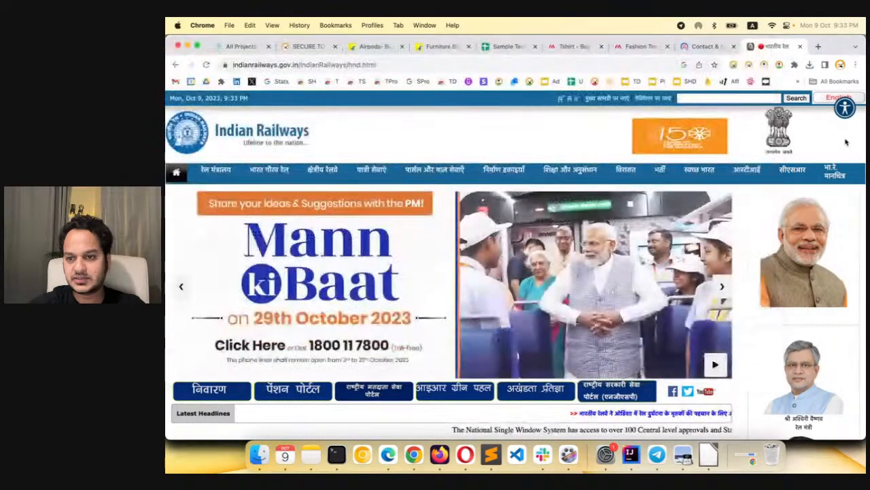
left_click(435, 169)
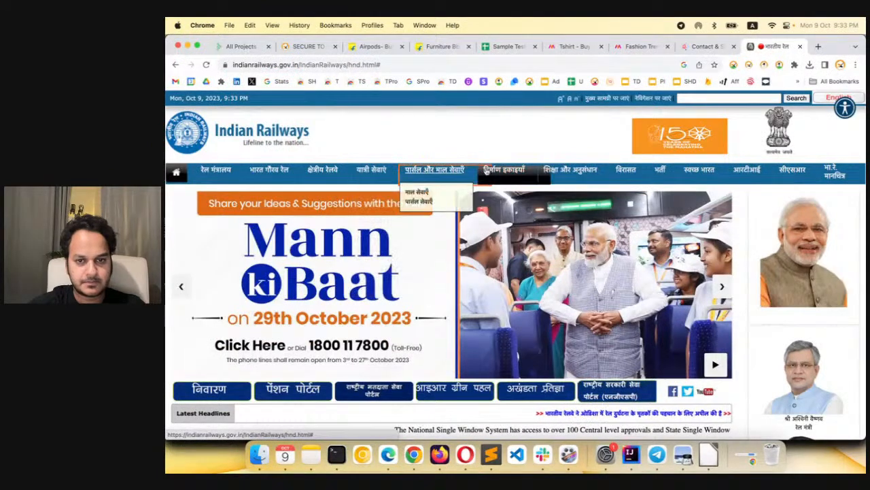
right_click(629, 170)
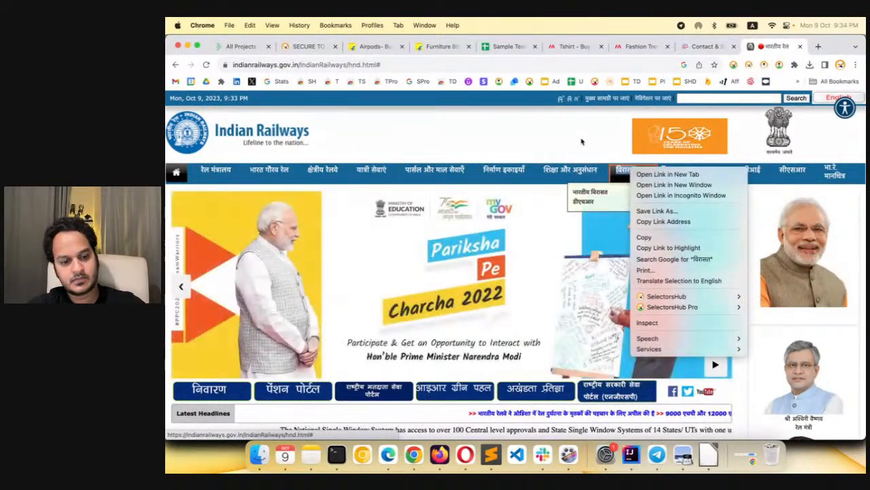
left_click(582, 141)
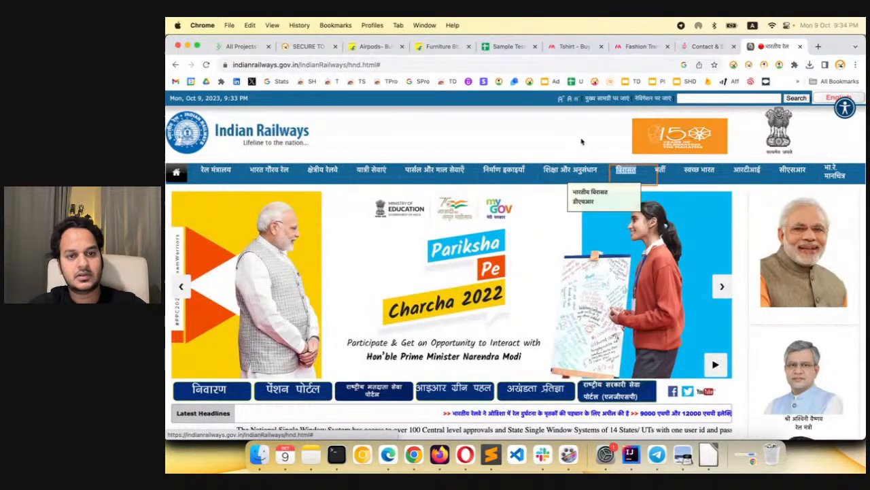
key("super+grave")
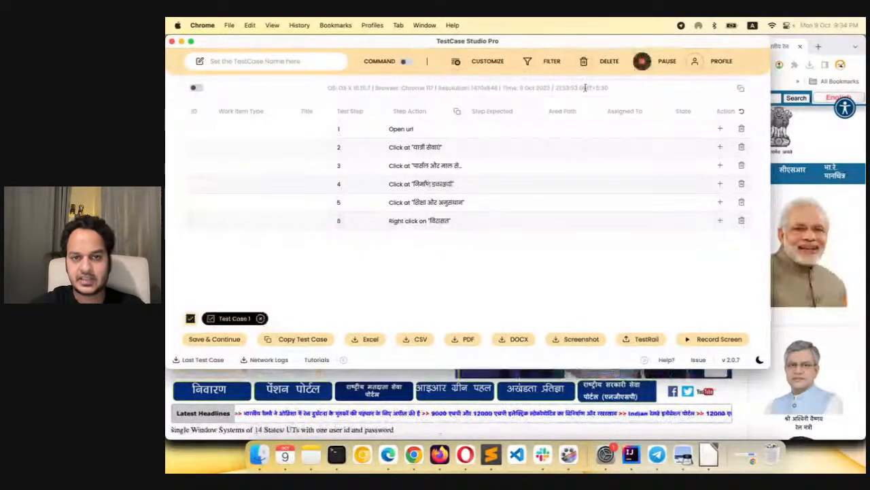
Locate the Click on element sentence in the recorder's customization settings and translate its "Click at" wording into Hindi with Google's translator
left_click(468, 68)
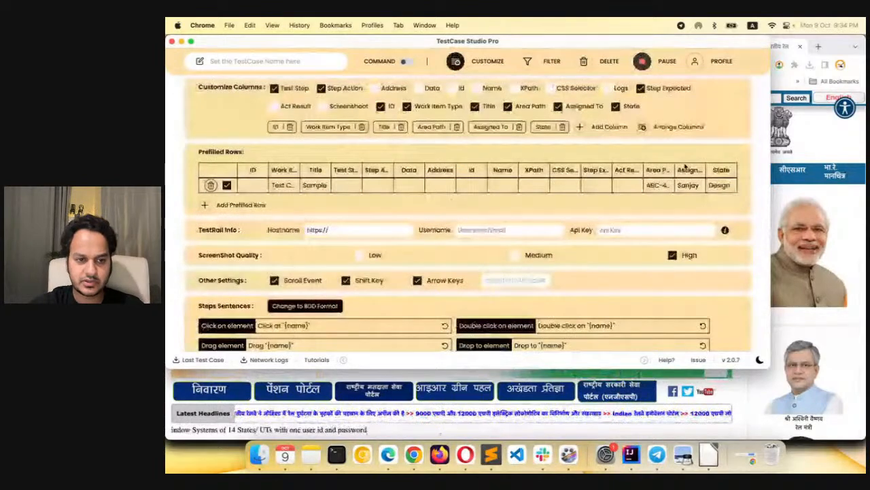
scroll(393, 300, "down", 3)
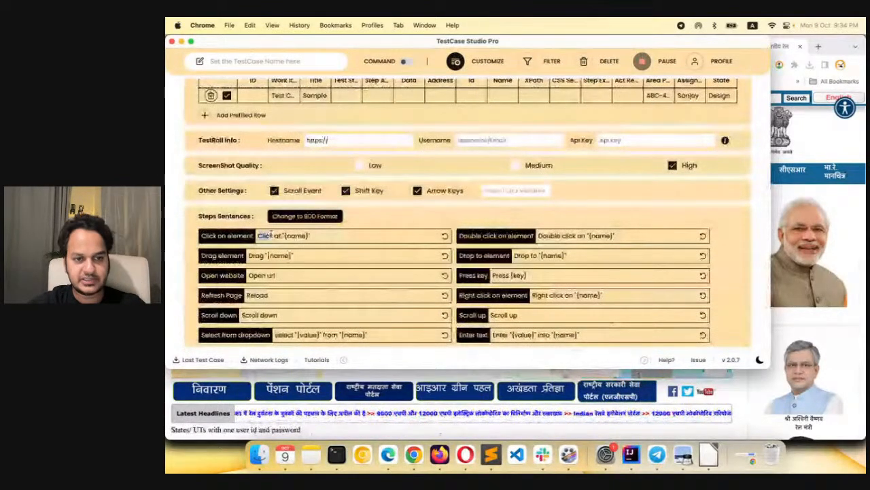
left_click_drag(270, 234, 280, 234)
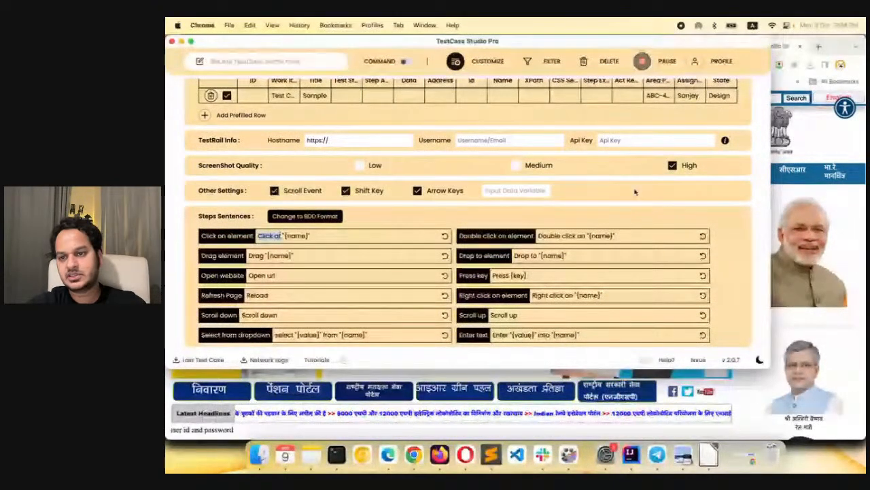
left_click(827, 153)
left_click(819, 46)
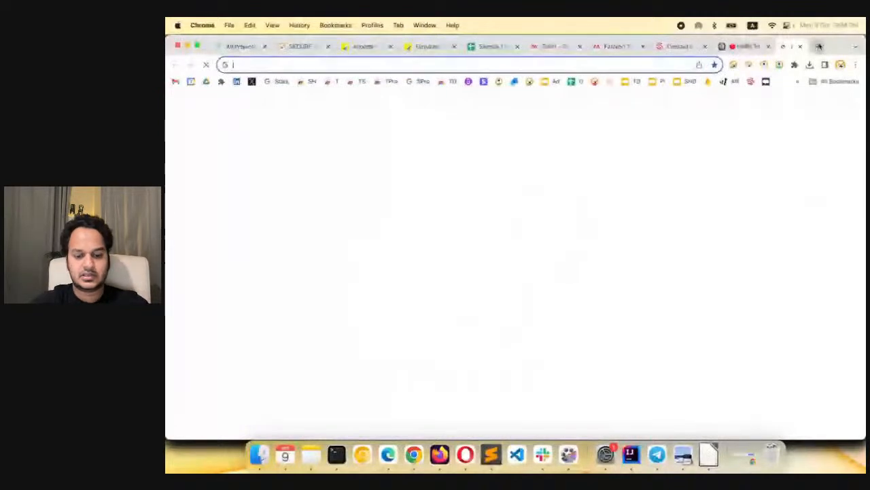
type("engli")
key("Down")
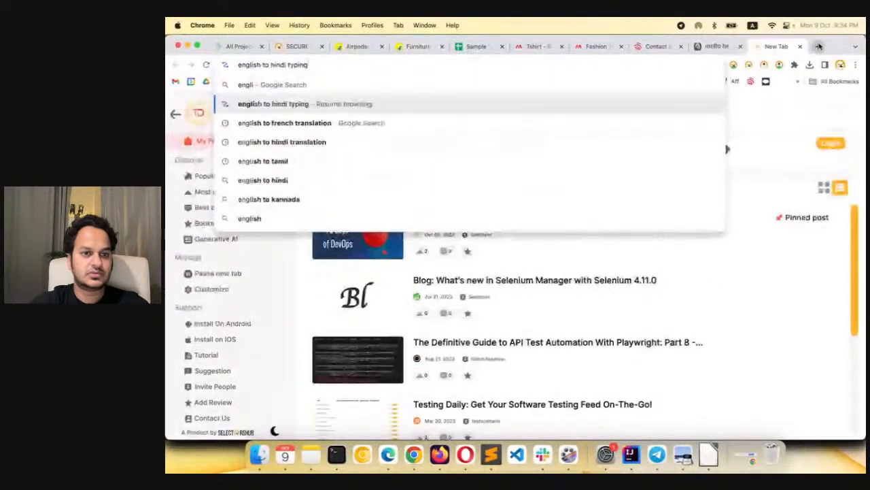
key("Down")
key("Down")
key("Return")
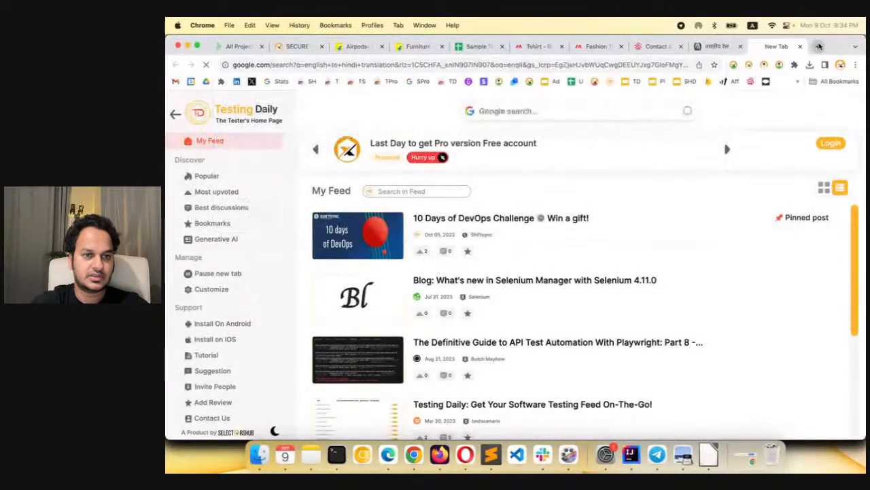
type("Click at")
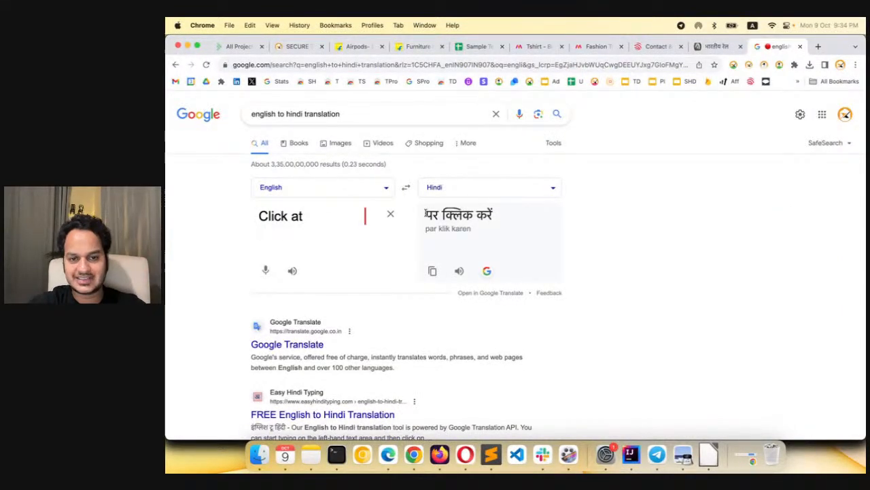
Set the Click on element sentence to पर क्लिक करें "{name}" using the translated Hindi text
left_click_drag(425, 215, 502, 216)
key("super+c")
key("super+grave")
key("super+v")
key("super+grave")
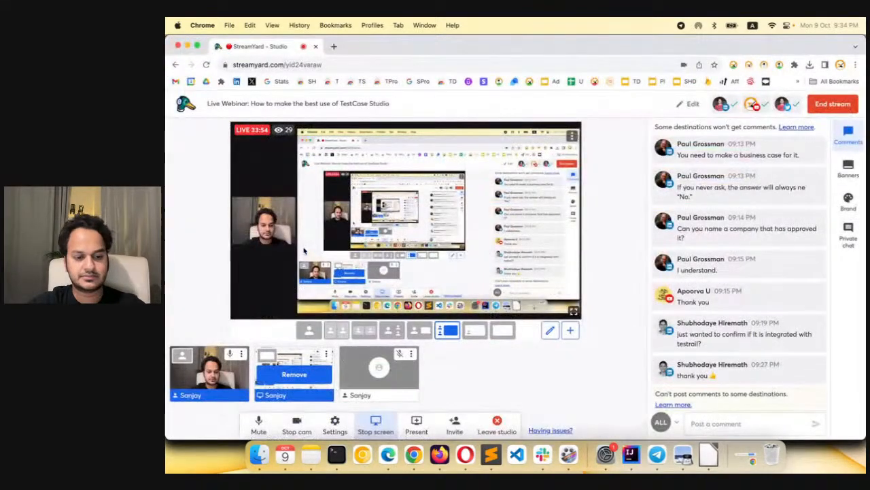
key("super+grave")
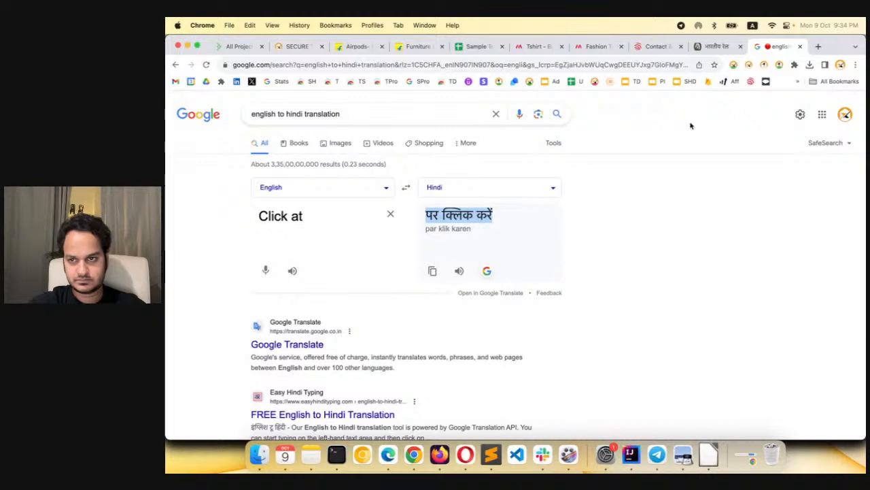
left_click(786, 62)
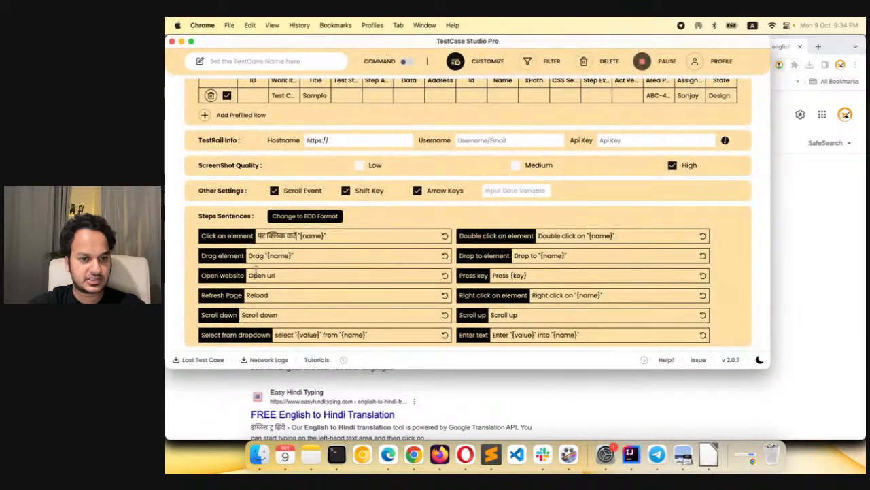
Translate the Open website sentence "Open url" into Hindi and replace it with यूआरएल खोलें
left_click_drag(251, 275, 278, 275)
key("super+c")
left_click(798, 215)
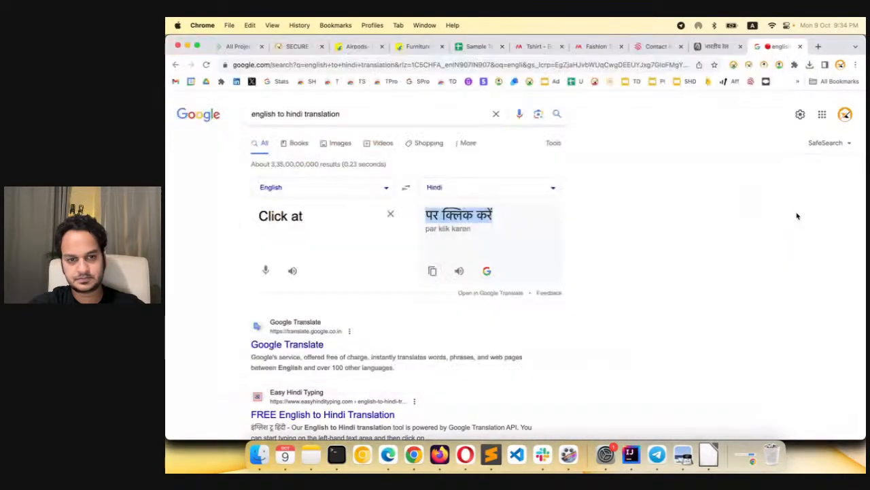
triple_click(326, 219)
key("super+v")
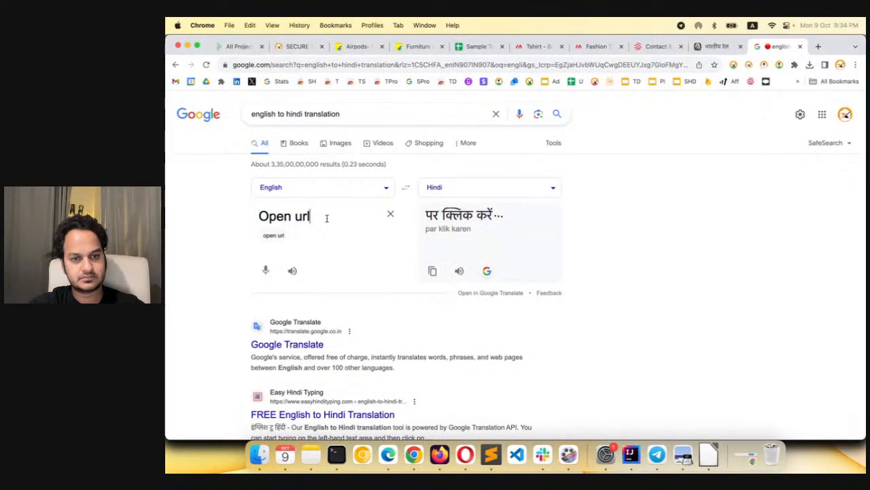
left_click_drag(424, 214, 520, 217)
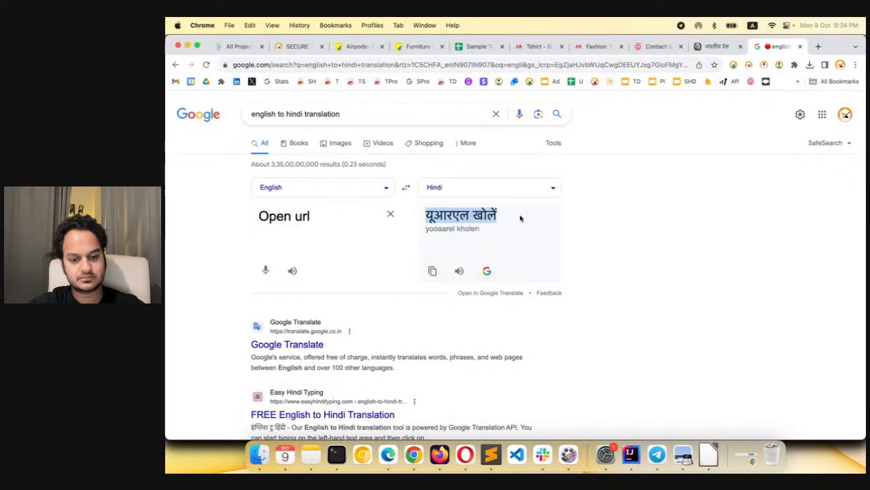
left_click(793, 66)
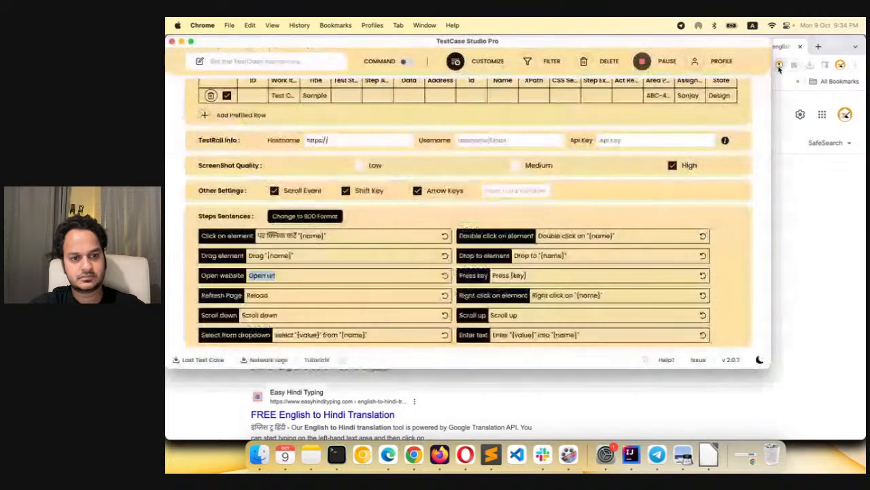
key("super+v")
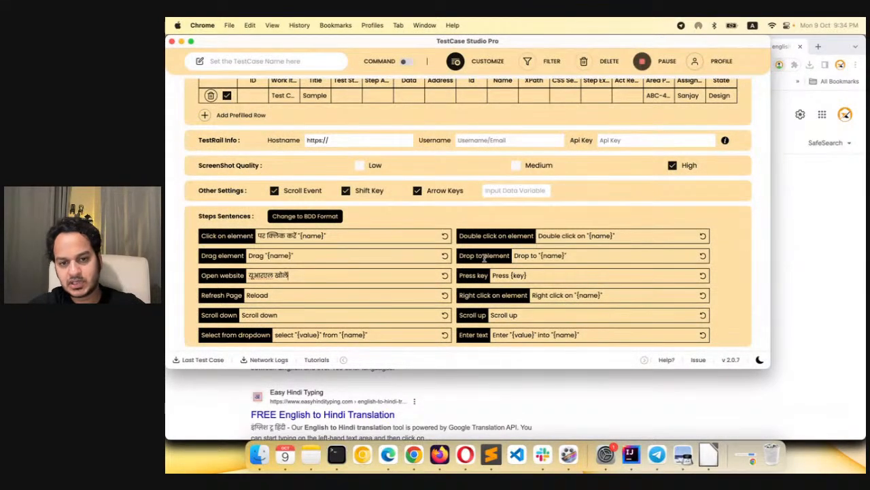
Translate "Right click on" into Hindi and replace it with पर राइट क्लिक करें before "{name}" in the Right click on element sentence
left_click_drag(533, 295, 576, 295)
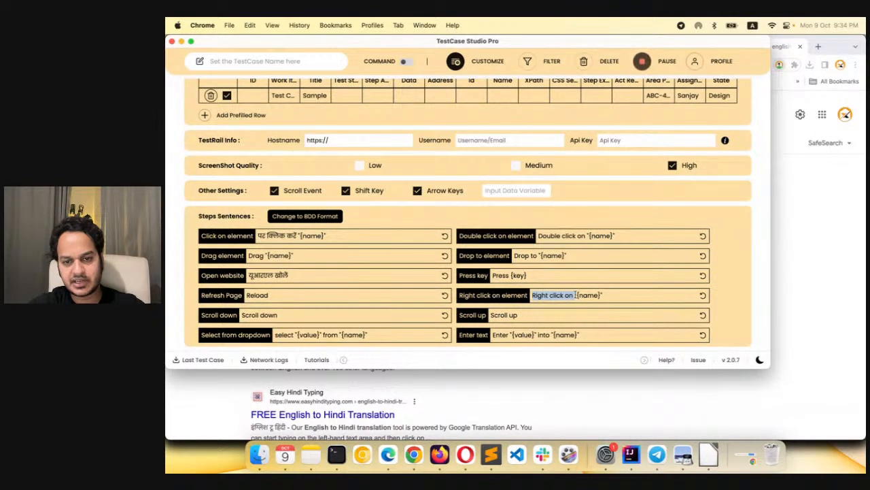
key("super+c")
left_click(824, 233)
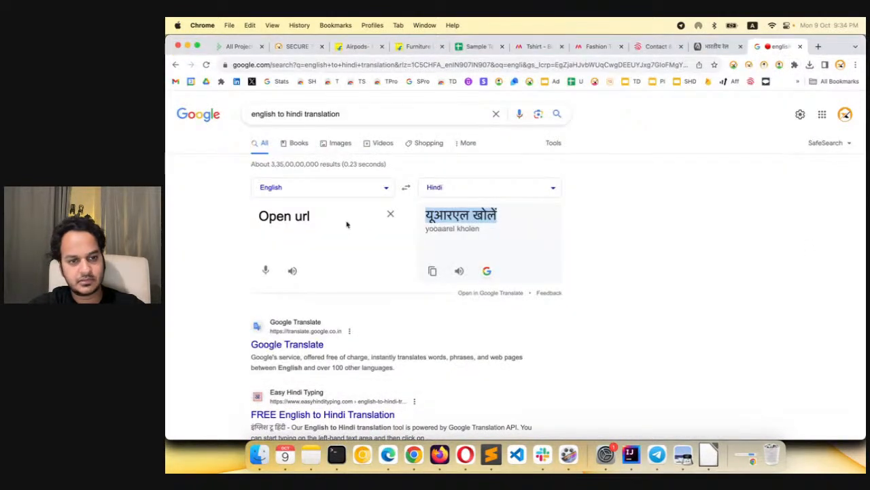
left_click_drag(258, 216, 305, 216)
key("super+v")
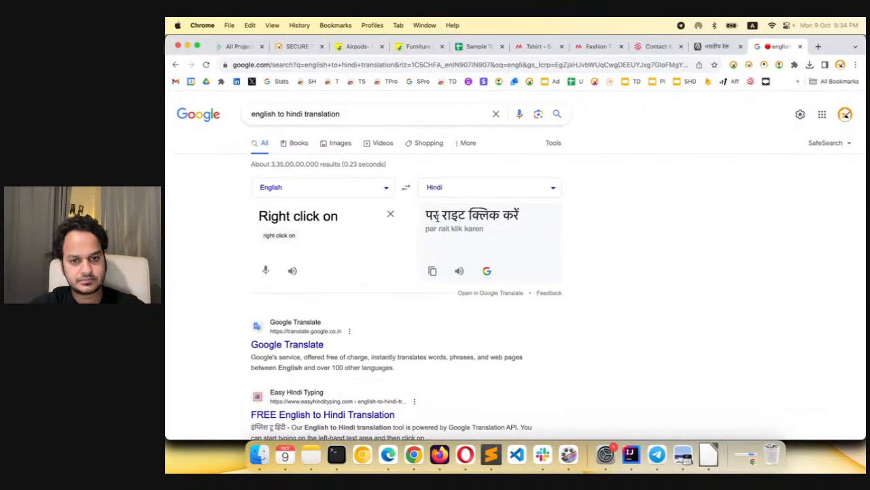
left_click_drag(425, 215, 521, 215)
key("super+c")
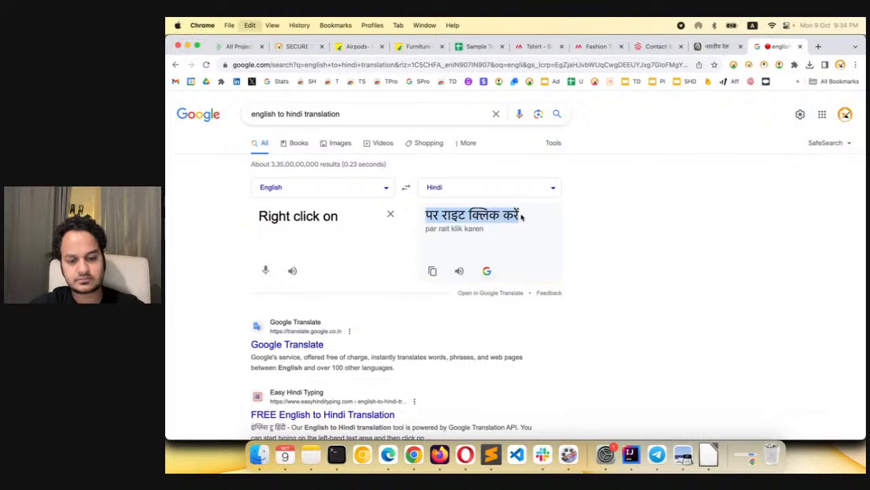
left_click(754, 230)
left_click(780, 64)
key("super+v")
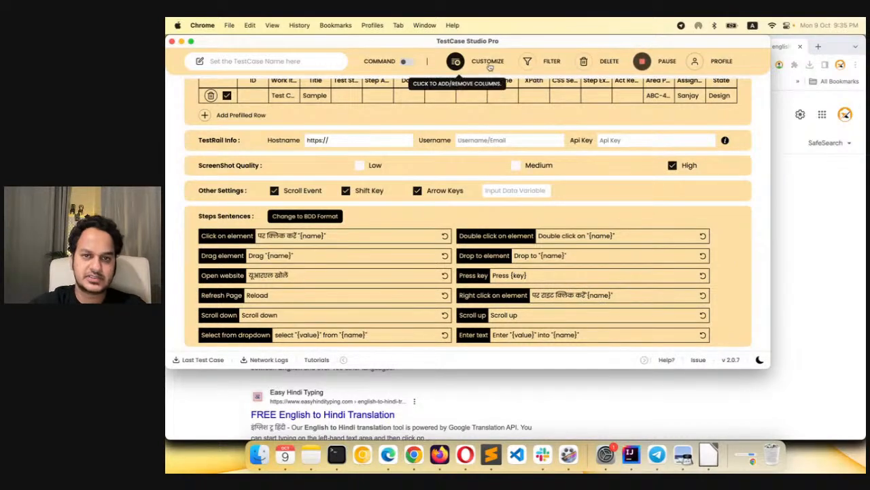
Leave the customization settings and delete all recorded steps of Test Case 1
left_click(456, 61)
left_click(584, 61)
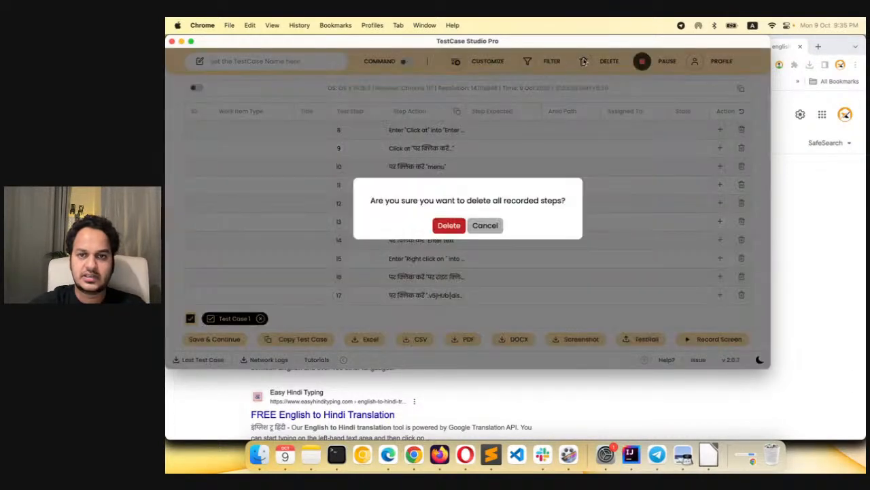
left_click(456, 226)
Close the Google translation page and relaunch the TestCase Studio Pro recorder on the Hindi Indian Railways page
left_click(789, 182)
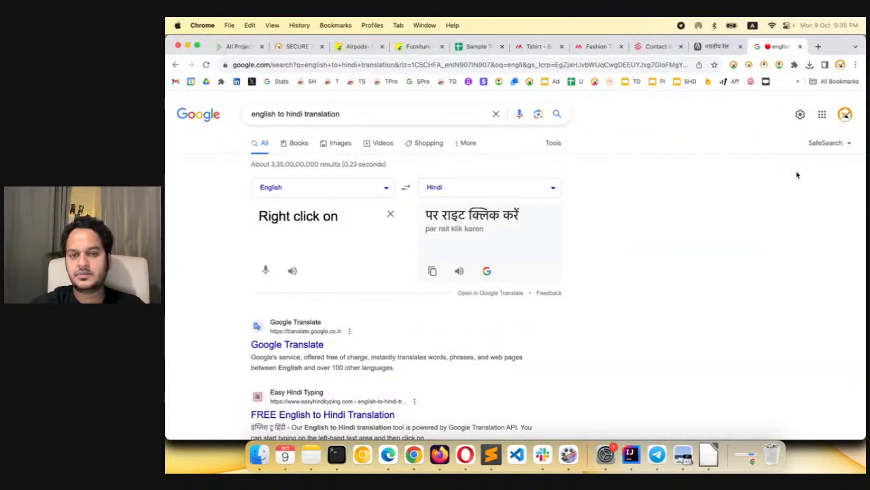
left_click(801, 46)
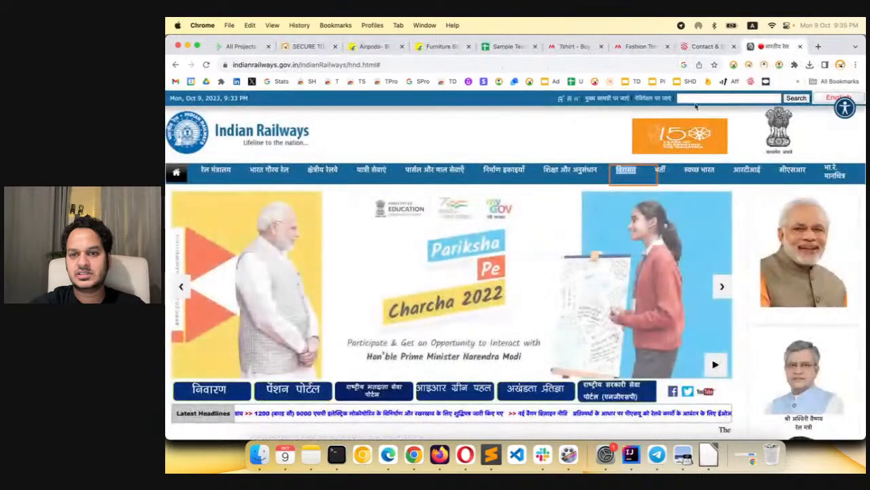
left_click(779, 64)
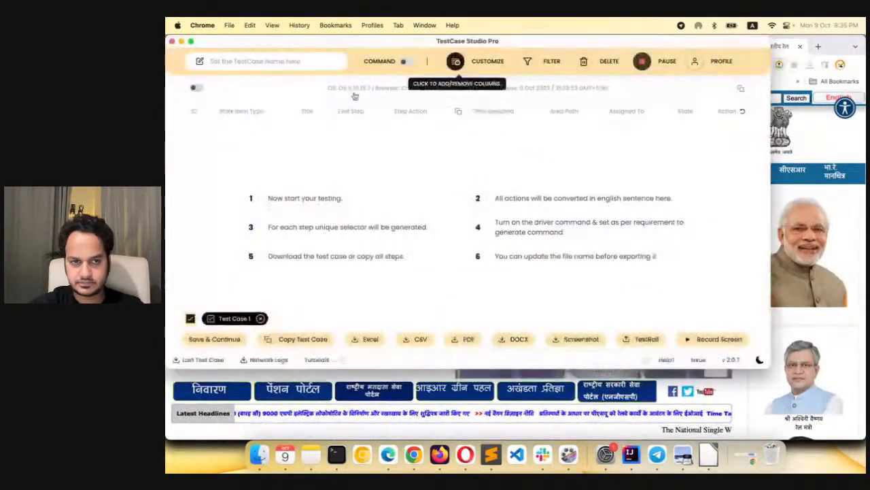
left_click(172, 42)
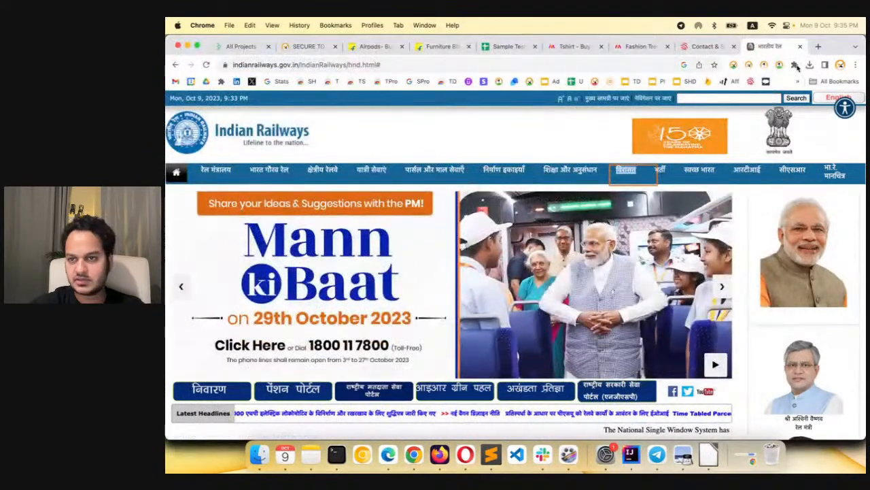
left_click(780, 66)
Record interactions with the Indian Railways Hindi navigation, including a right-click action on शिक्षा और अनुसंधान, and return to the recorder
left_click(827, 131)
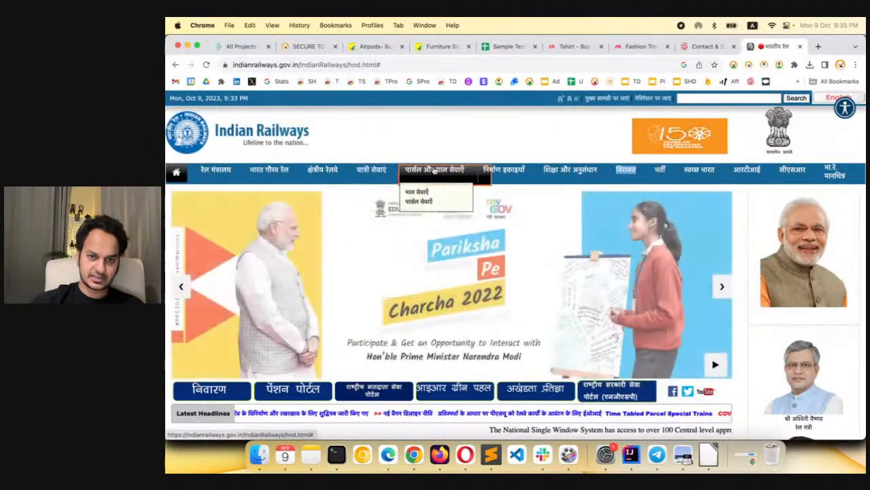
right_click(583, 172)
left_click(575, 140)
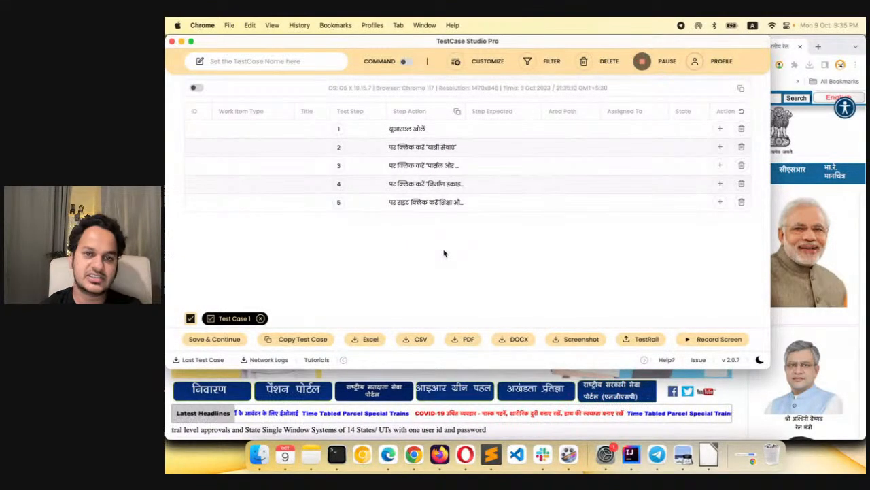
Review the column options and Hindi step sentences in the customization settings against the recorded steps
left_click(480, 58)
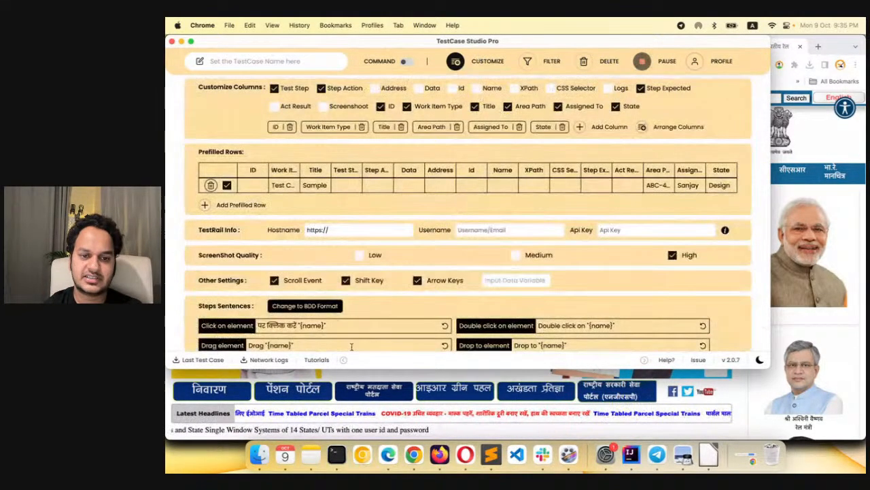
scroll(371, 249, "down", 3)
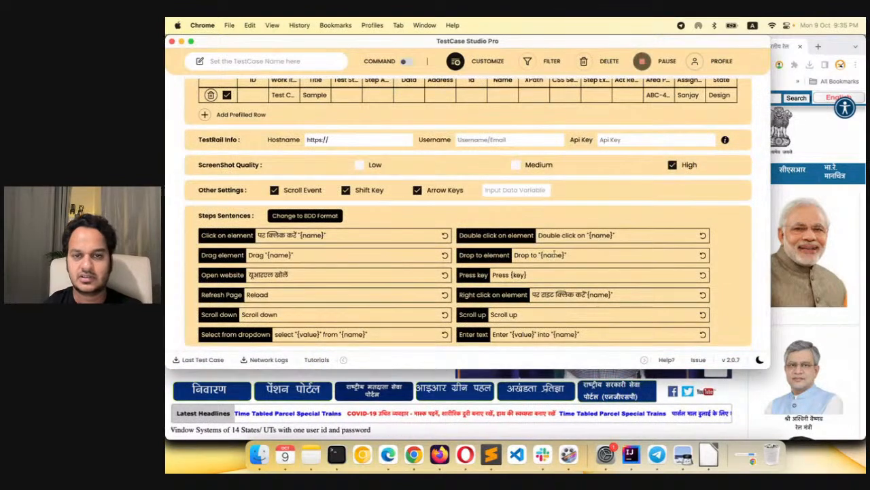
left_click(476, 56)
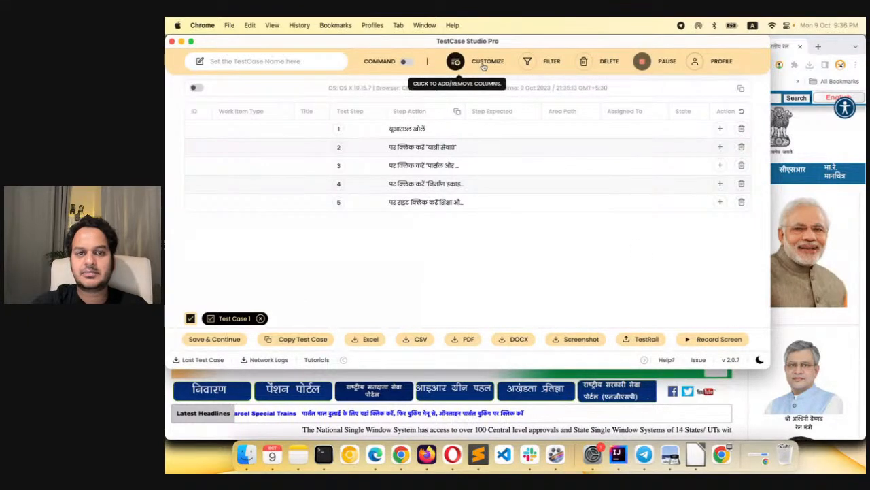
left_click(455, 61)
scroll(467, 217, "up", 3)
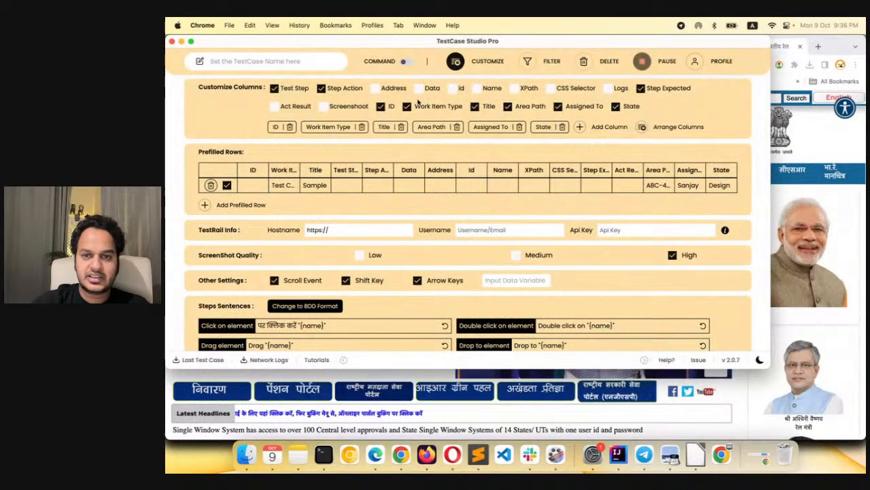
scroll(385, 198, "down", 2)
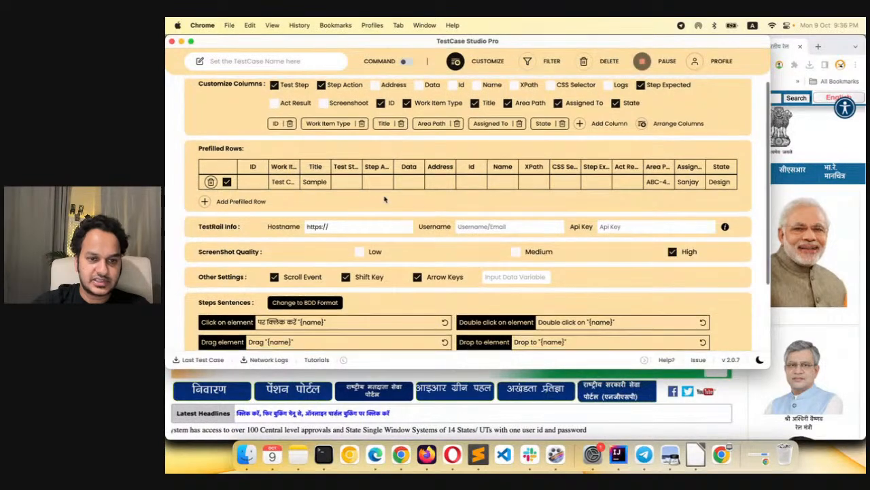
left_click(483, 61)
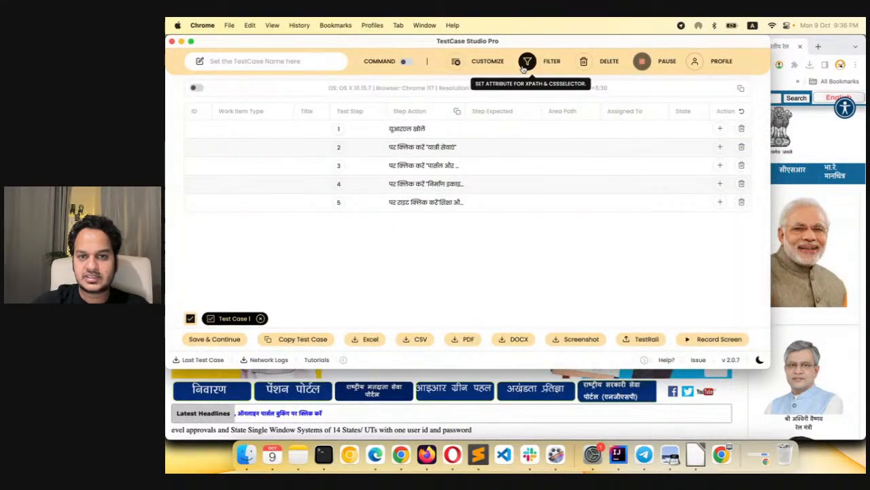
Add the Screenshot column to the test case and return to the recorded steps
left_click(497, 62)
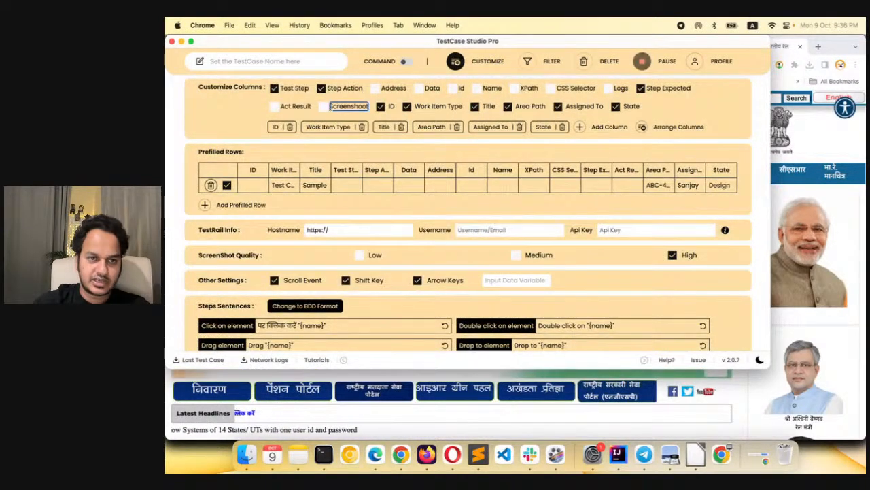
left_click(324, 107)
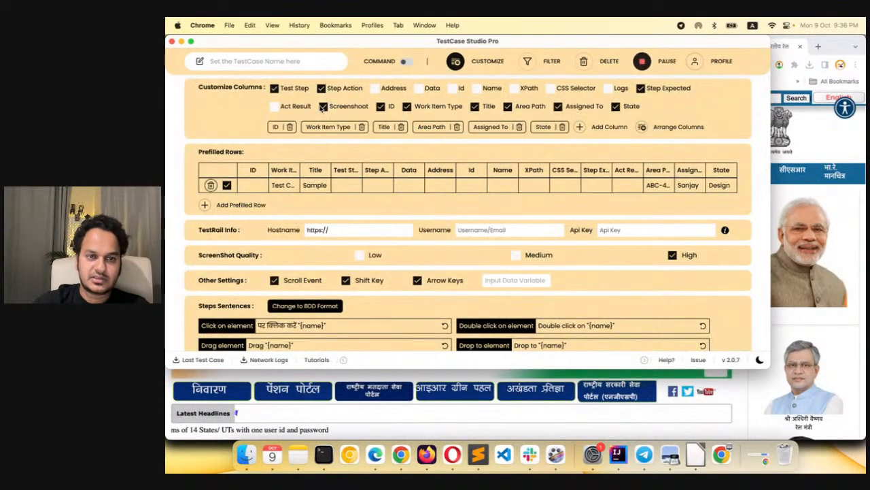
left_click(458, 65)
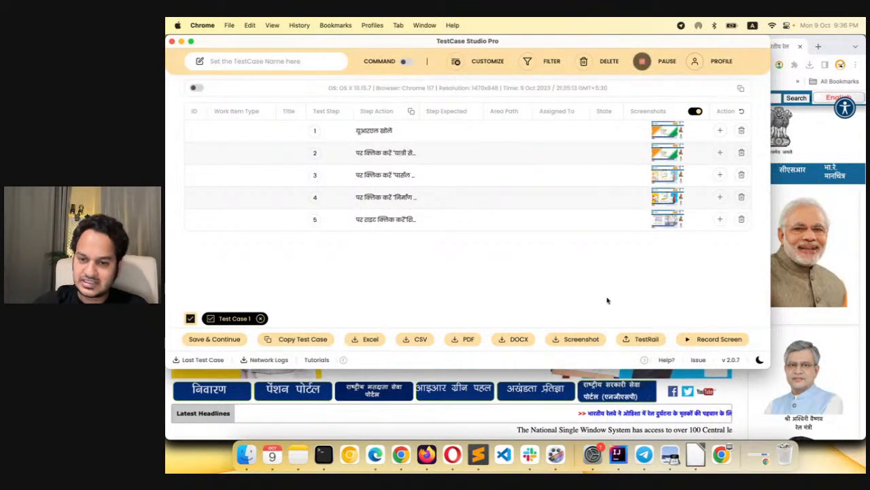
left_click(641, 339)
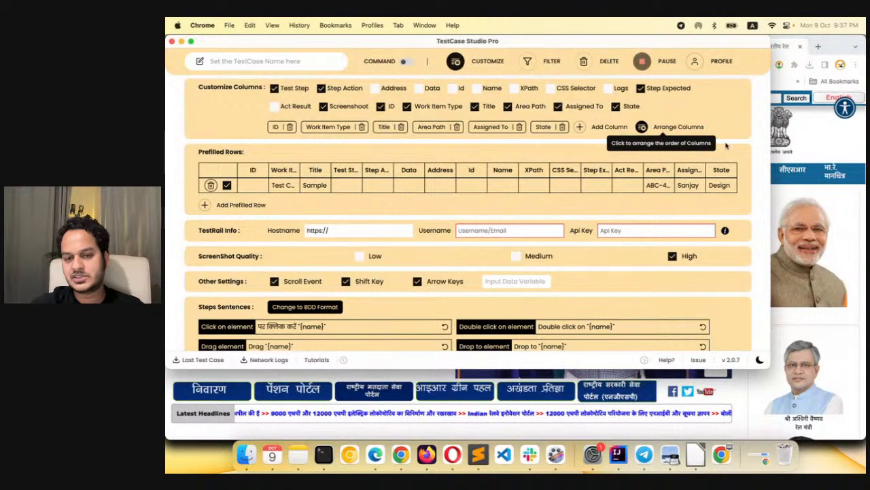
left_click(838, 142)
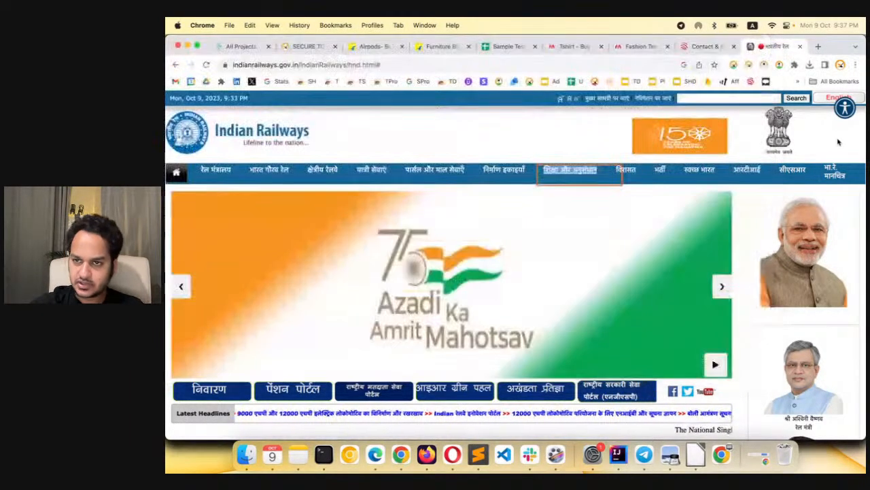
left_click(233, 48)
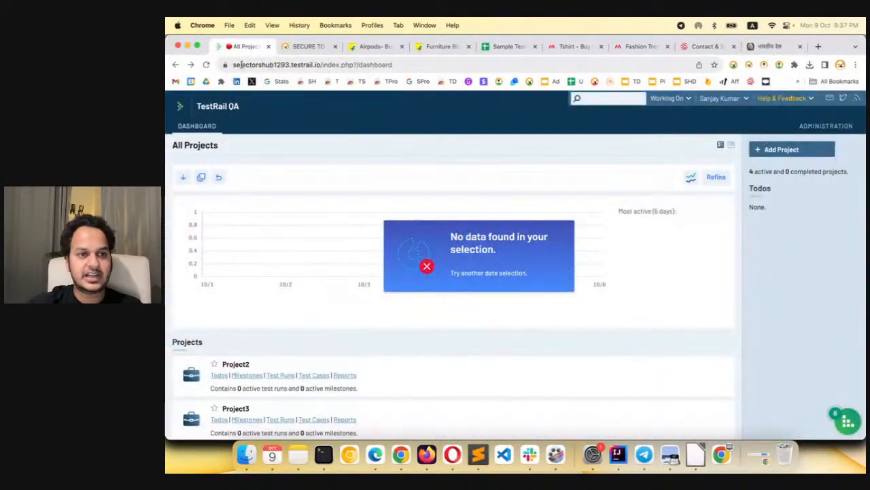
left_click_drag(233, 64, 319, 65)
key("super+grave")
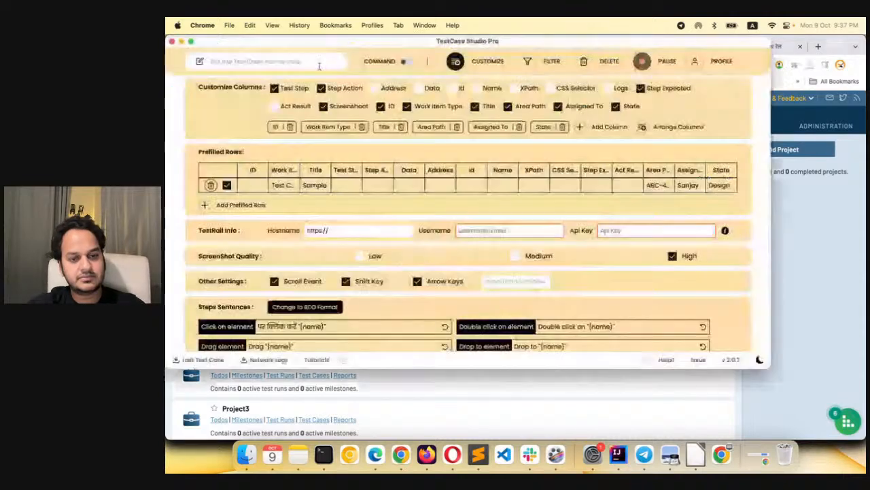
key("super+v")
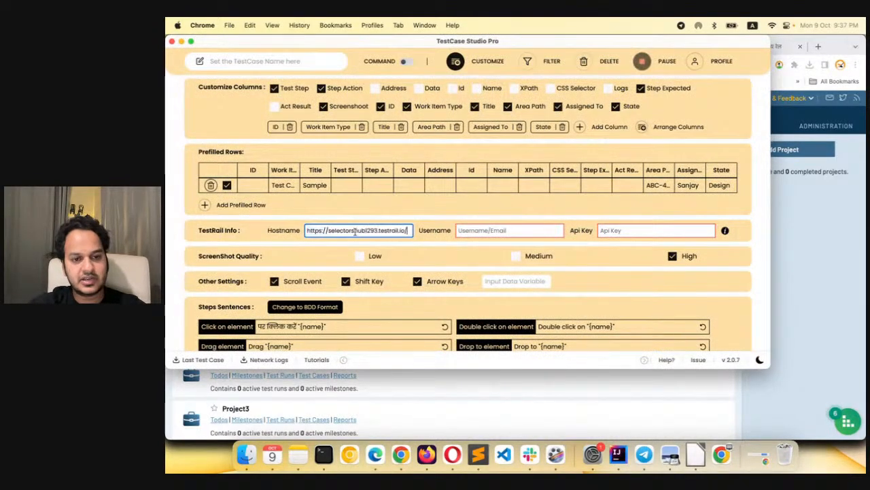
left_click(482, 231)
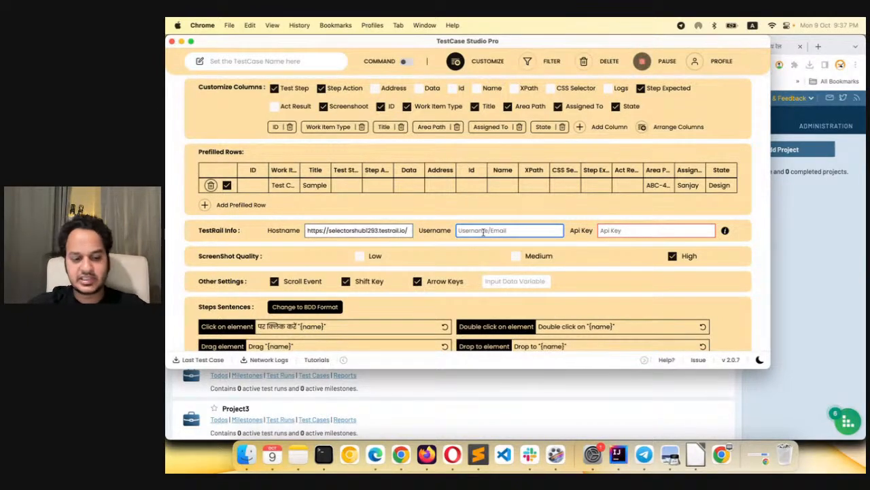
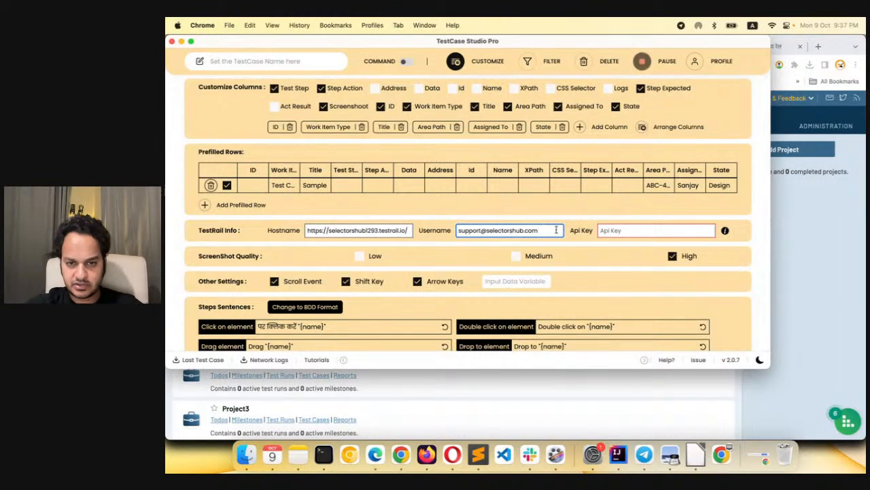
Generate a TestRail API key named demo in the account's My Settings
left_click(624, 231)
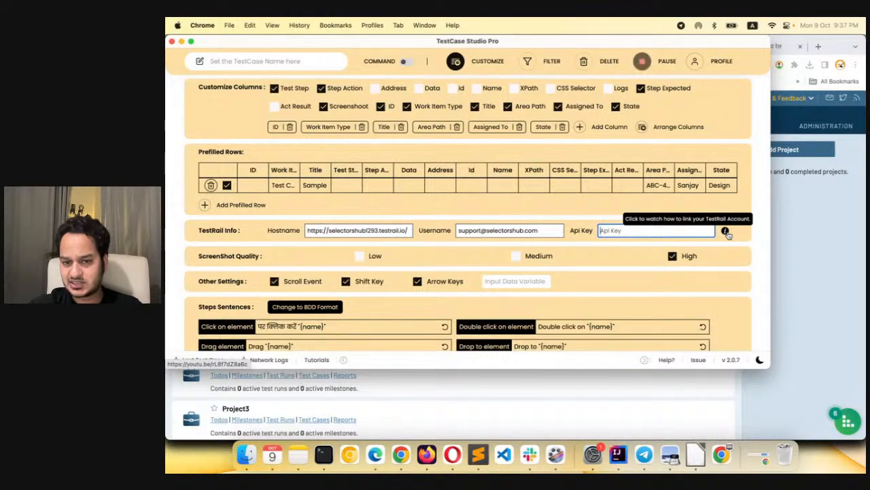
key("super+grave")
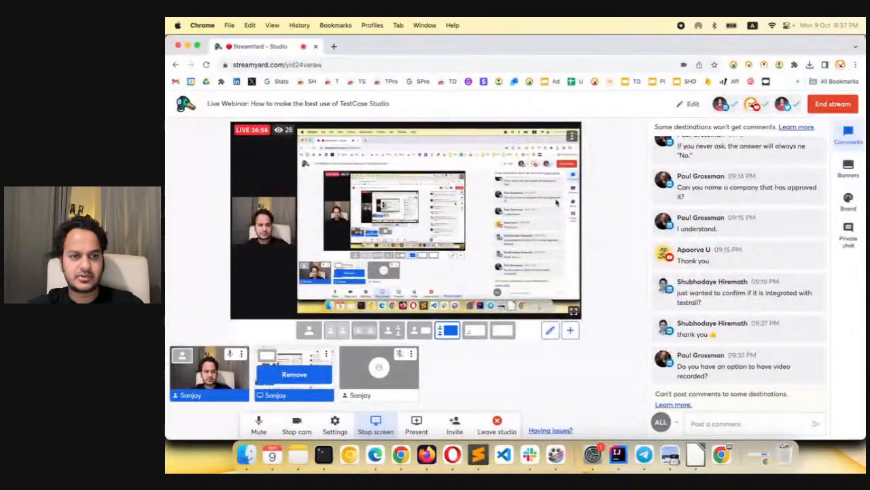
key("super+grave")
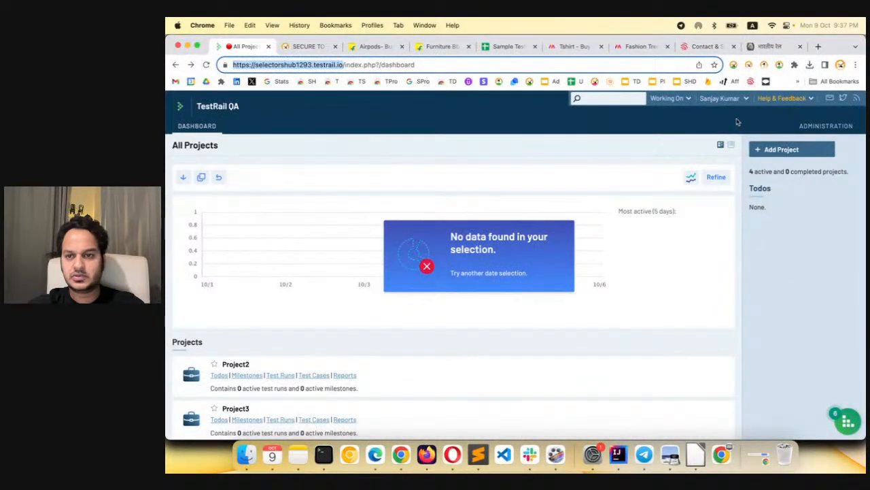
left_click(747, 99)
left_click(728, 113)
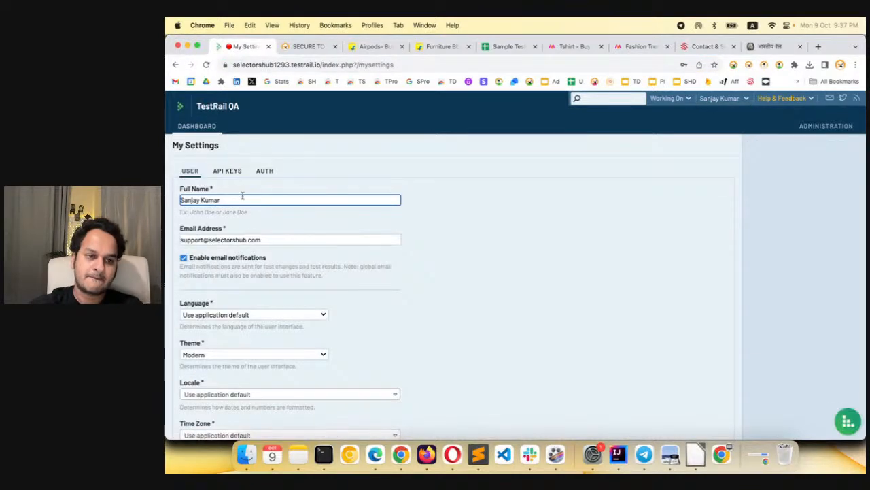
left_click(236, 173)
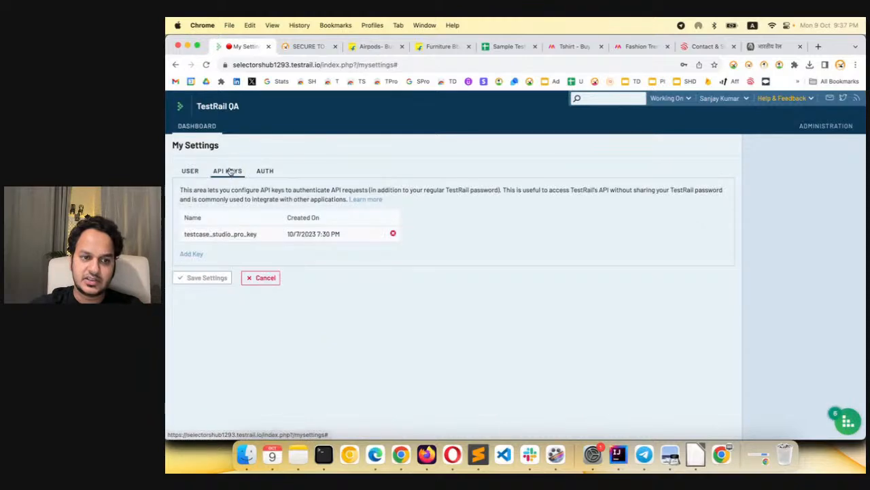
left_click(193, 253)
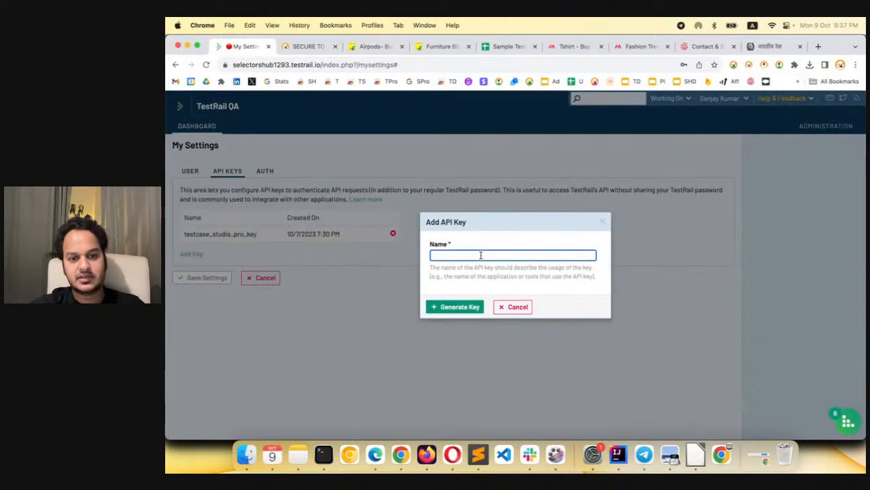
type("demo")
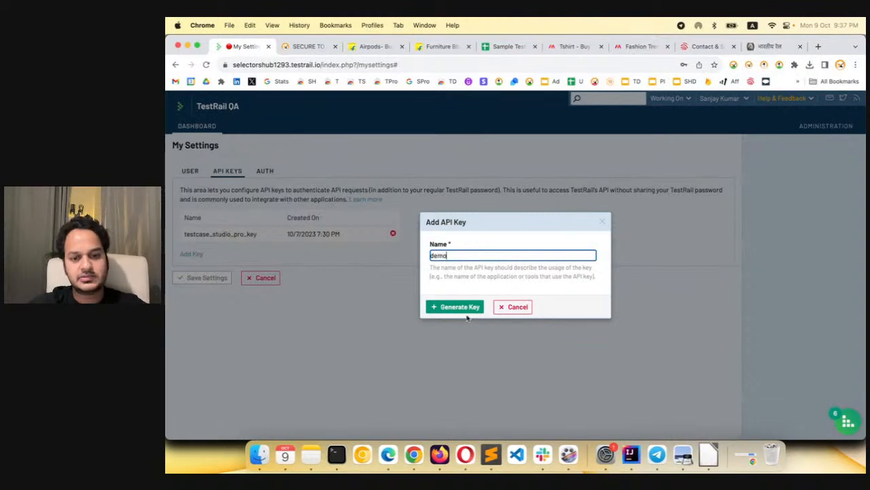
left_click(467, 307)
Copy the generated API key into the recorder's TestRail Api Key field and return to the recorded steps
left_click_drag(445, 317, 589, 318)
key("super+c")
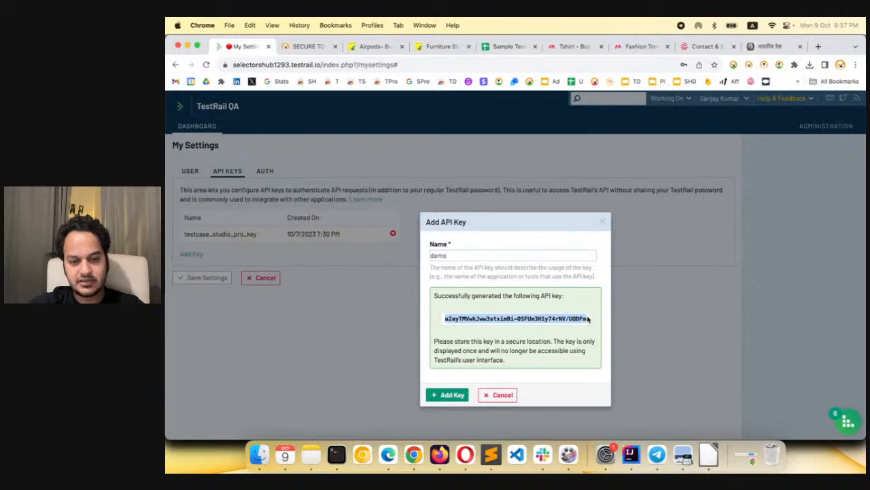
left_click(779, 65)
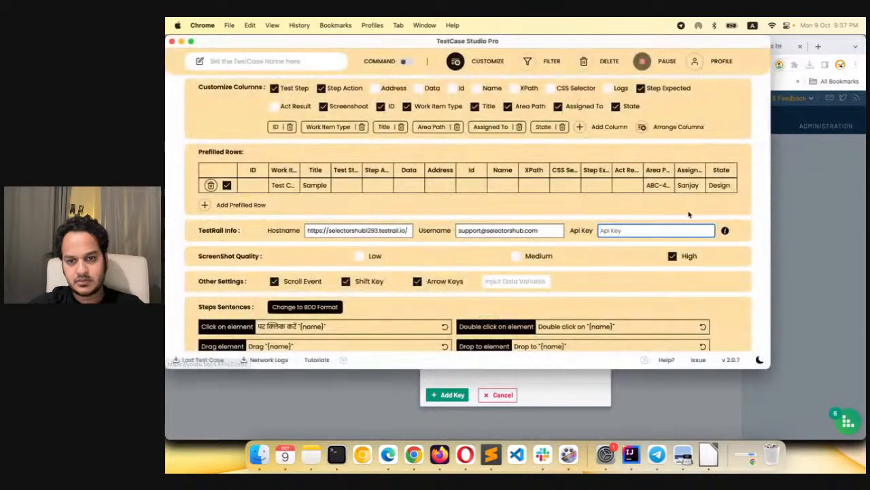
key("super+v")
left_click(668, 216)
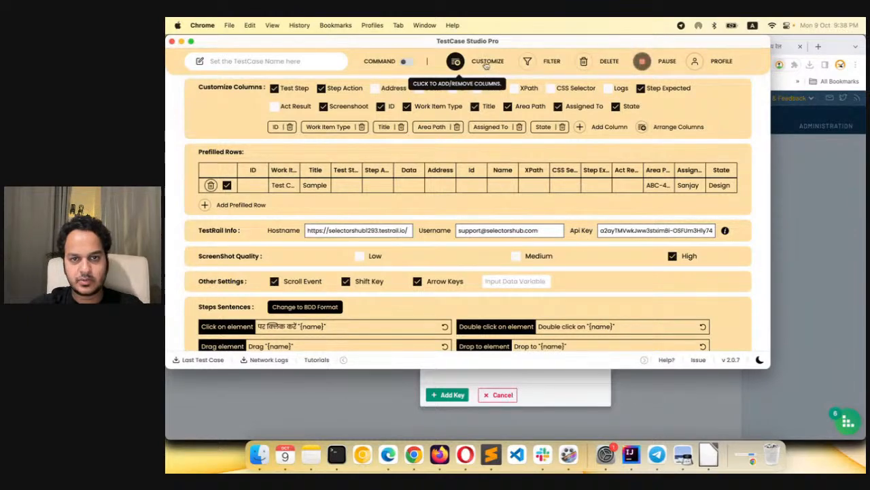
left_click(455, 61)
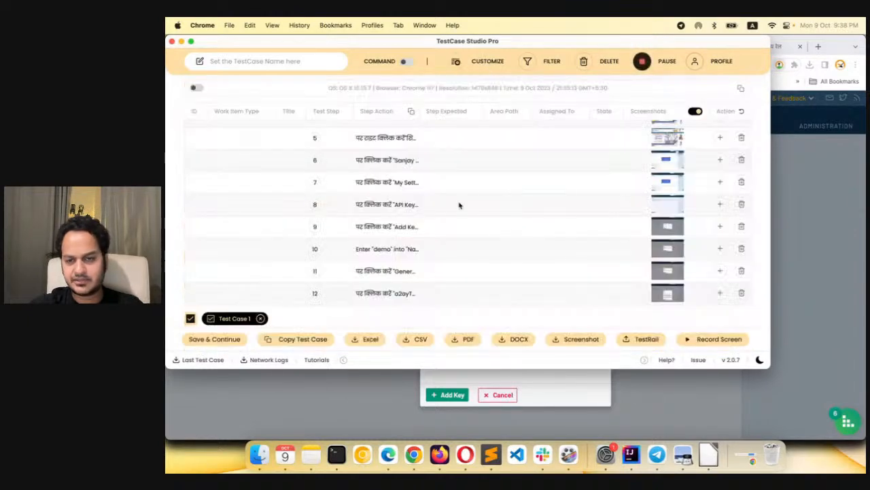
Add the generated demo API key to the TestRail account, save the settings and reopen the list of API keys
left_click(554, 384)
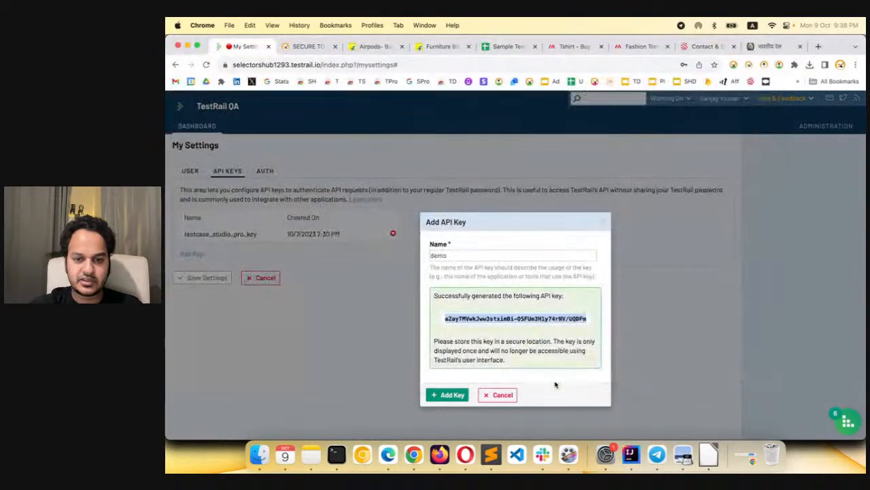
left_click(453, 395)
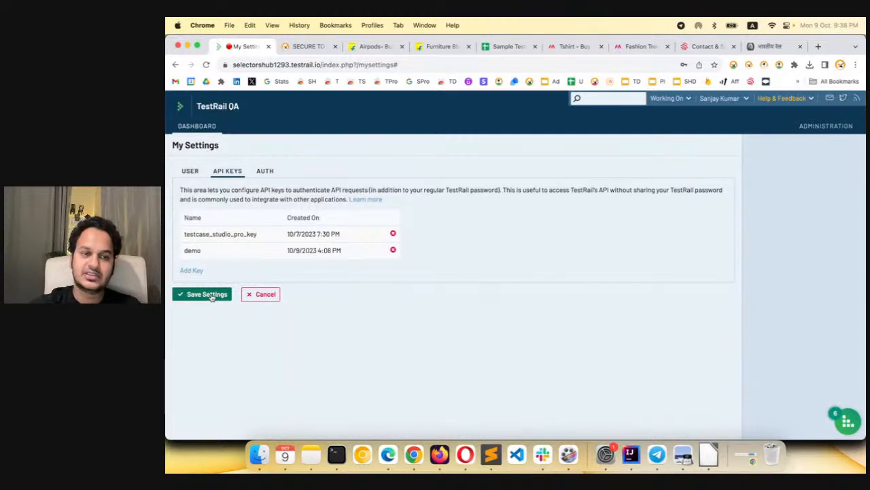
left_click(207, 294)
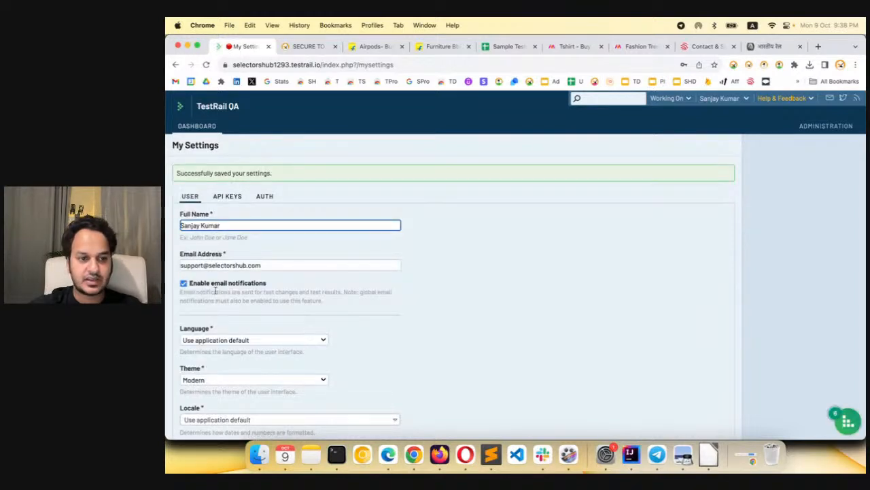
left_click(228, 197)
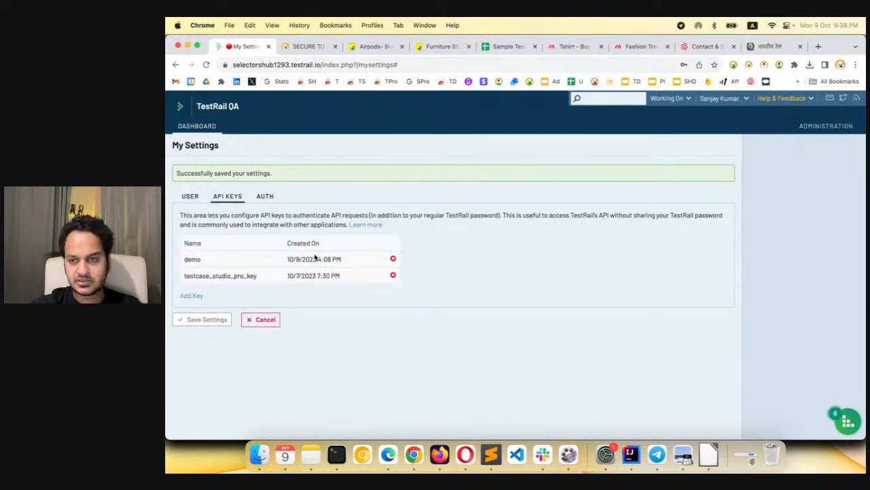
Check the Enable API option in TestRail's administration Site Settings and return to the dashboard
left_click(824, 127)
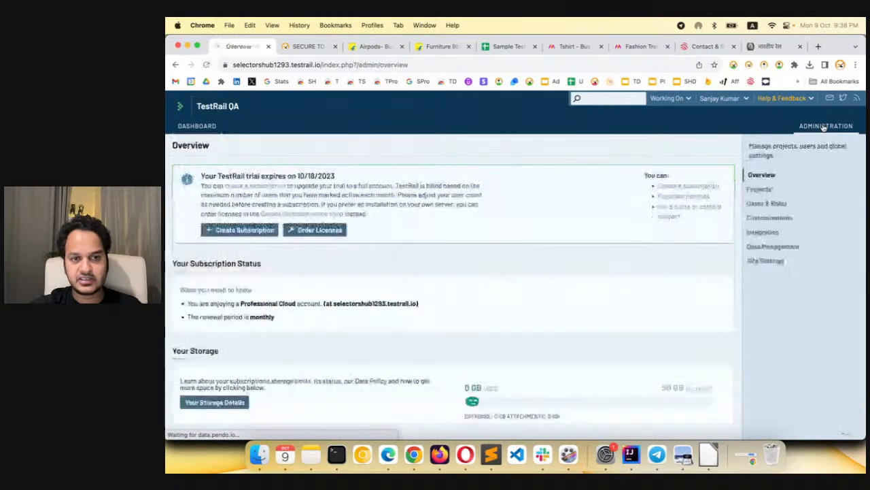
left_click(763, 261)
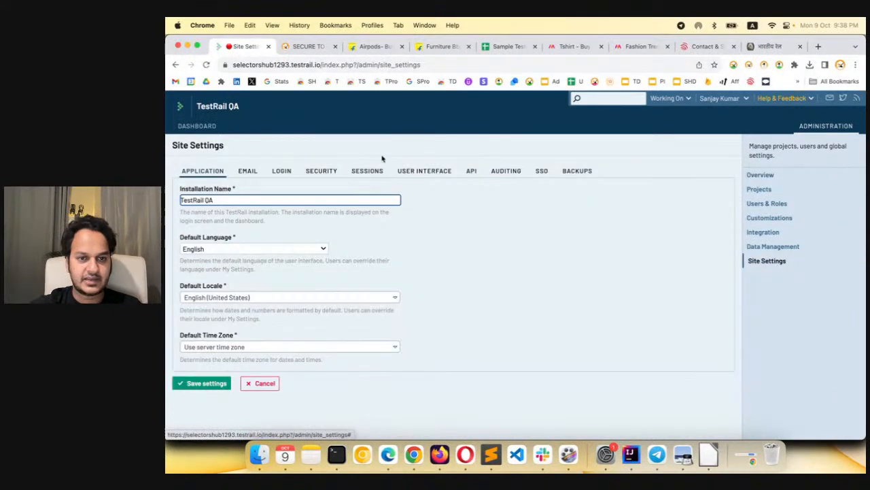
left_click(470, 172)
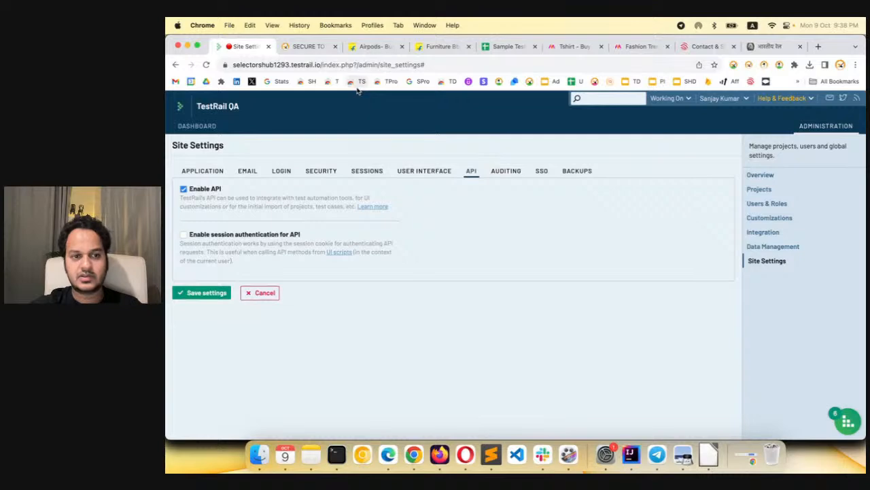
left_click(200, 127)
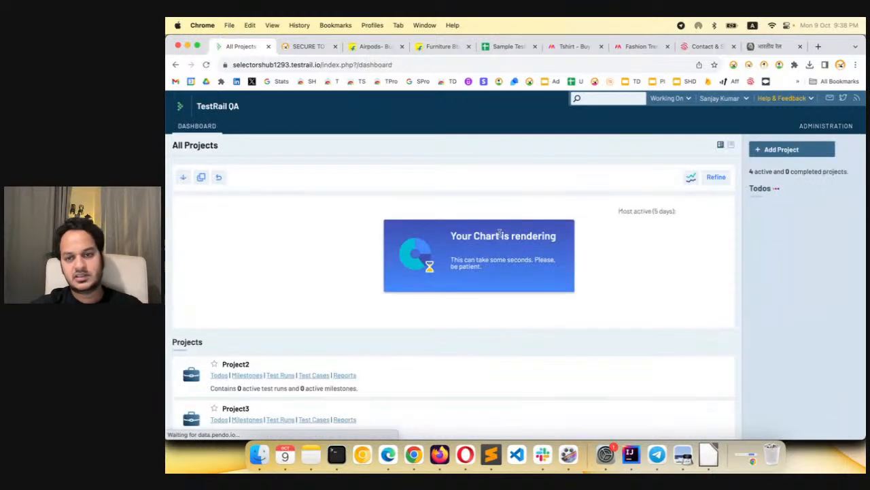
Upload Test Case 1 from TestCase Studio Pro to the Test Cases section of the TestRail project TestCase Studio testing
left_click(779, 67)
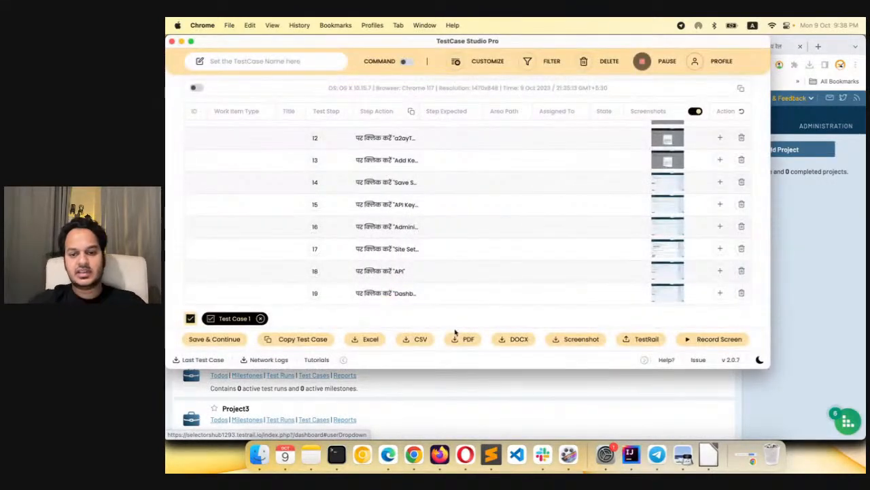
left_click(644, 340)
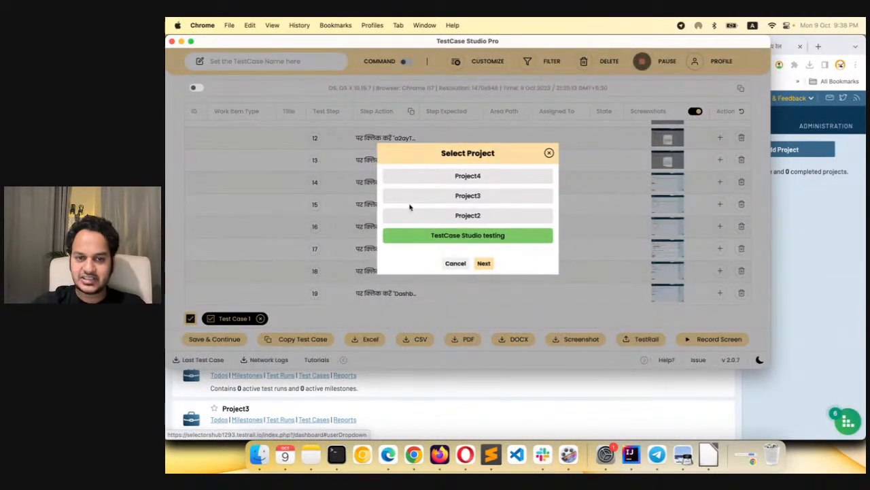
left_click(474, 194)
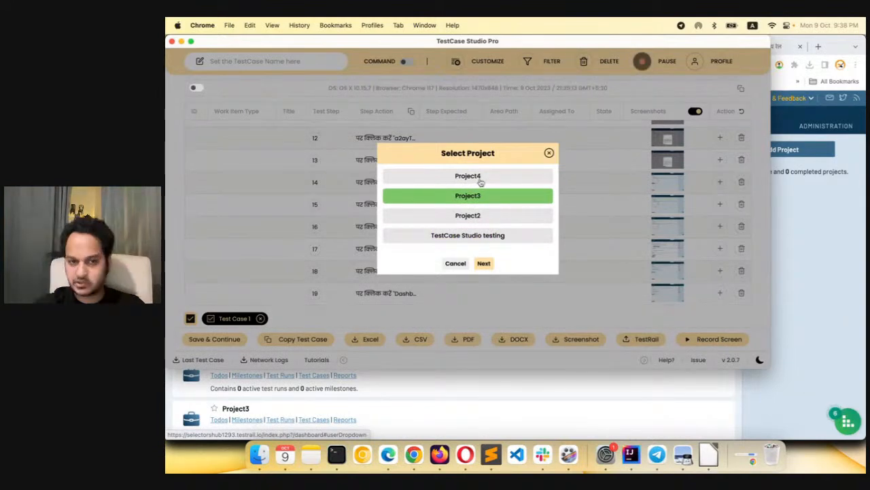
left_click(480, 179)
left_click(478, 215)
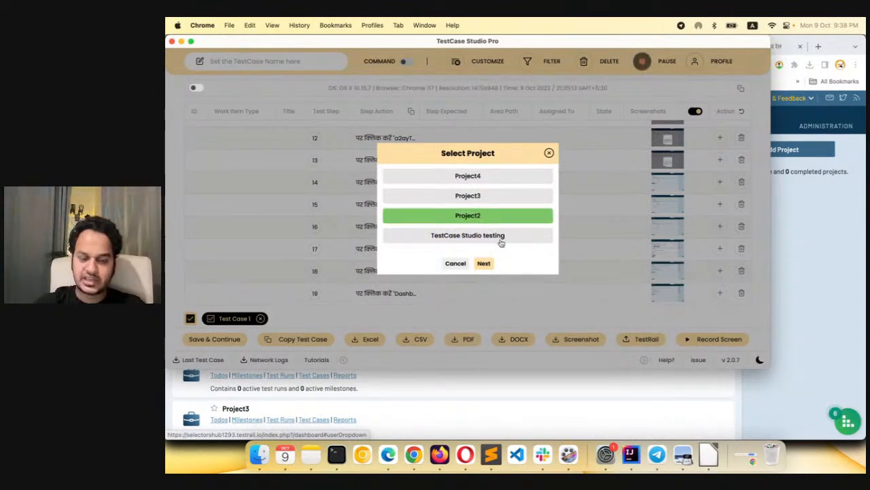
left_click(491, 241)
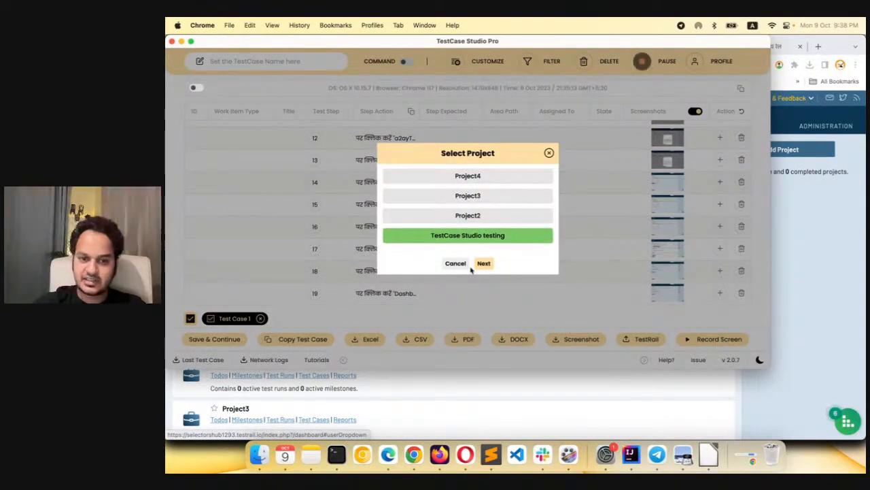
left_click(483, 265)
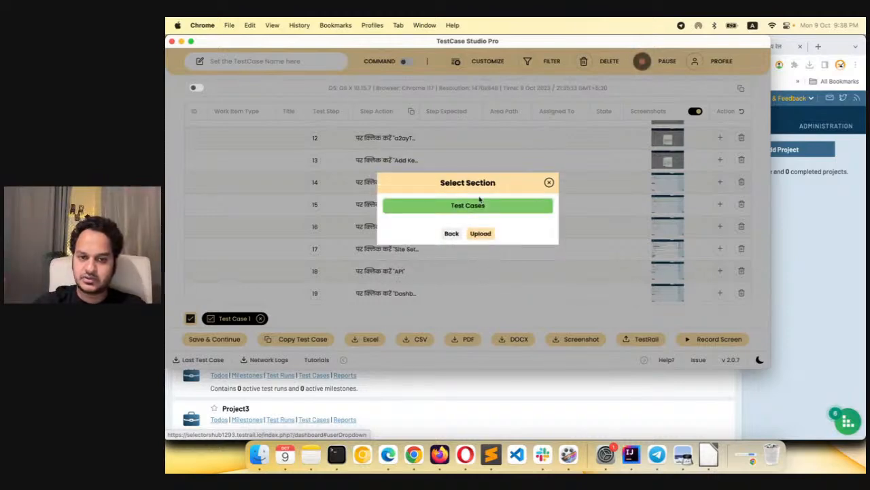
left_click(481, 234)
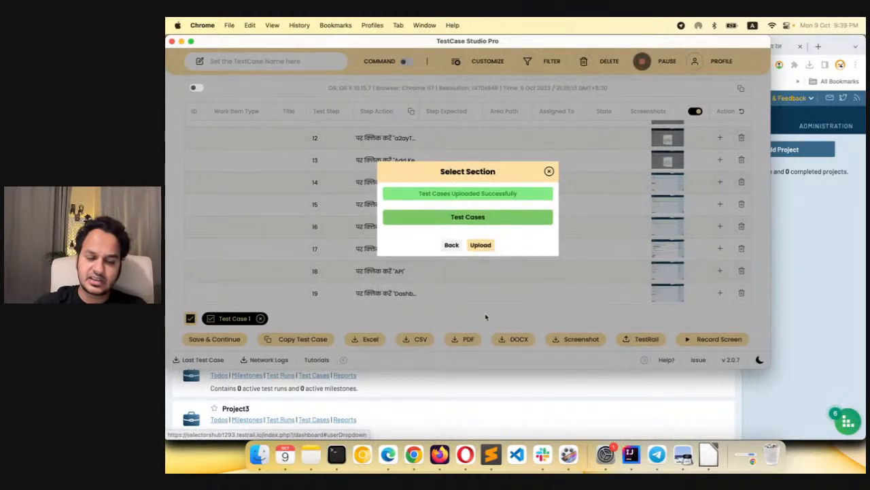
Open the TestCase Studio testing project in TestRail and view all its test cases
left_click(493, 397)
scroll(406, 325, "down", 5)
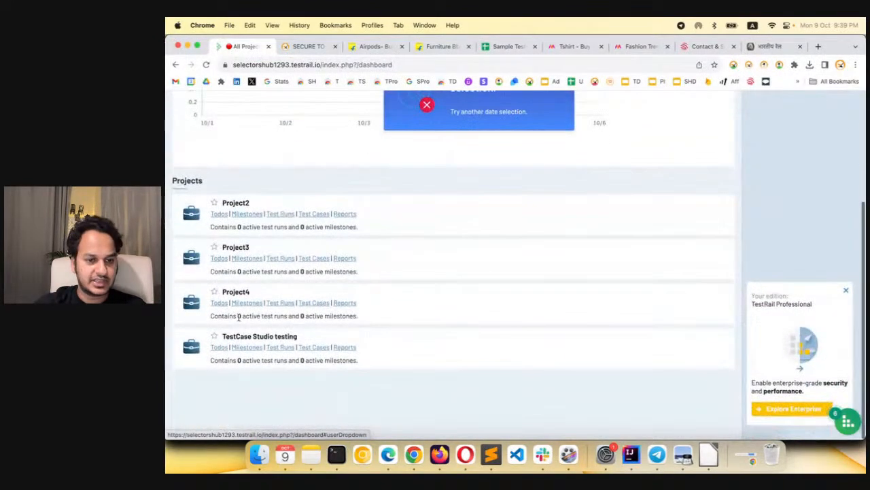
left_click(243, 337)
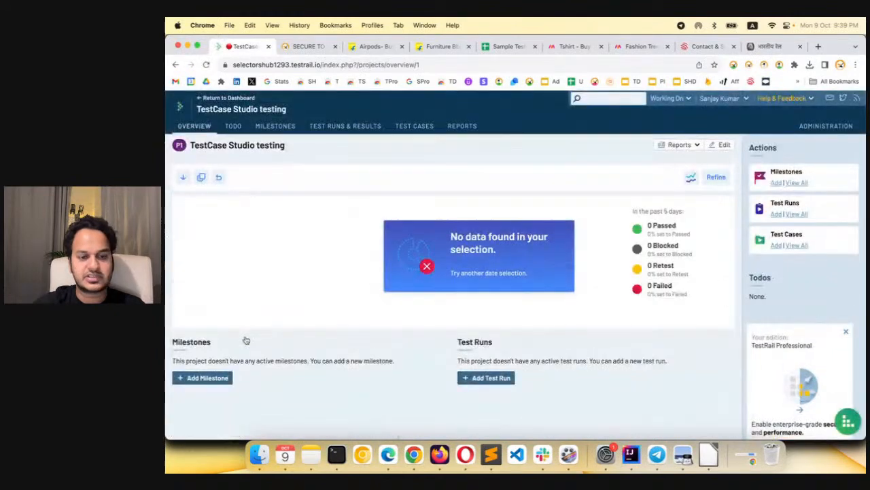
scroll(242, 338, "down", 2)
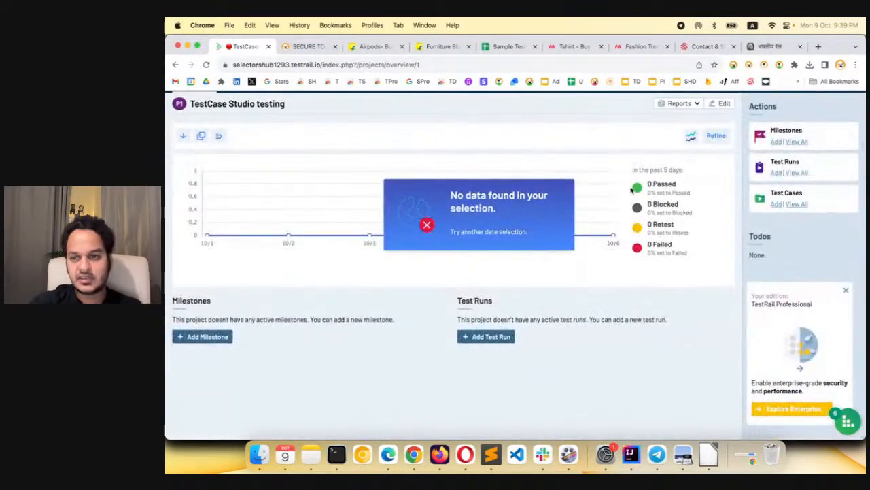
left_click(796, 205)
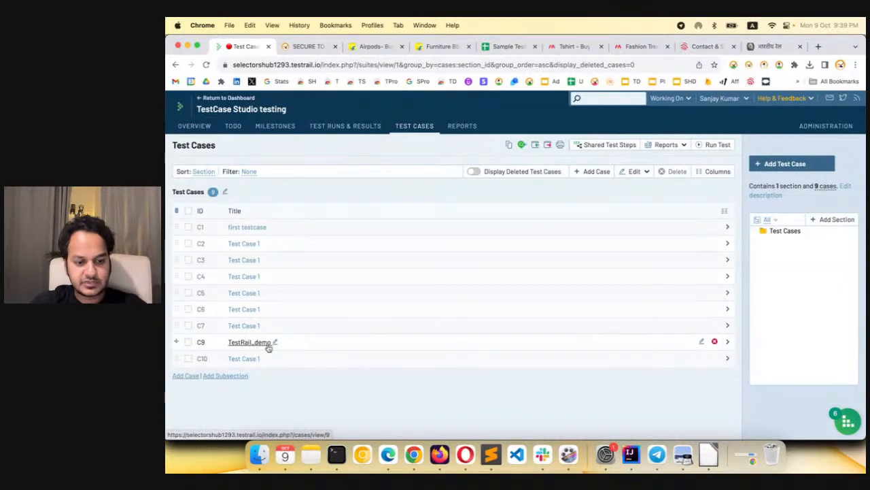
Return to the recorder, close the upload dialog and rename Test Case 1 as Demo TCSP
key("super+grave")
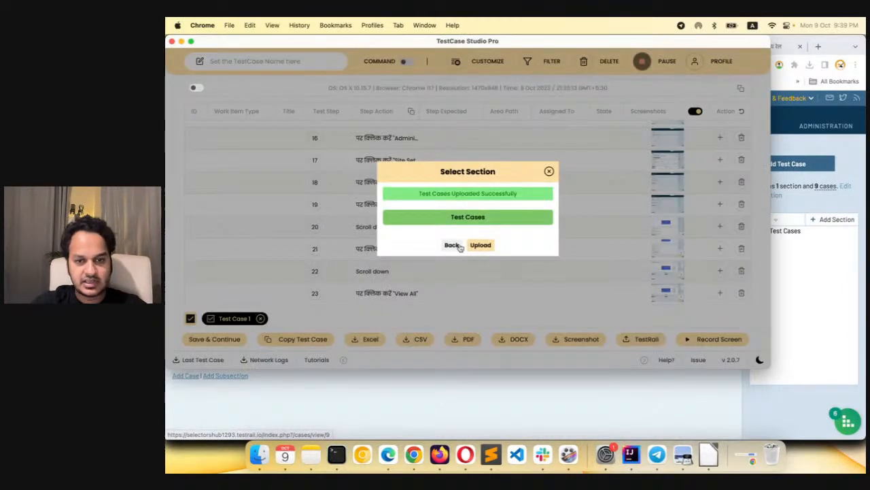
left_click(549, 171)
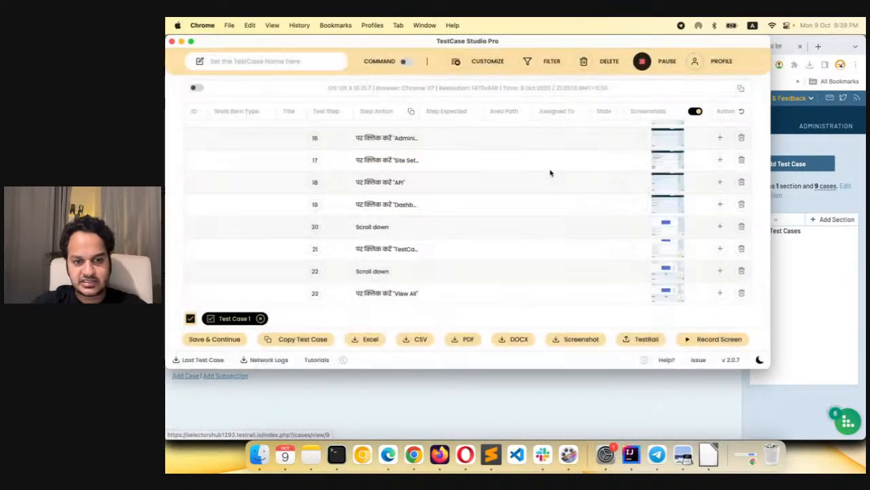
left_click(247, 319)
key("super+a")
type("Demo 1")
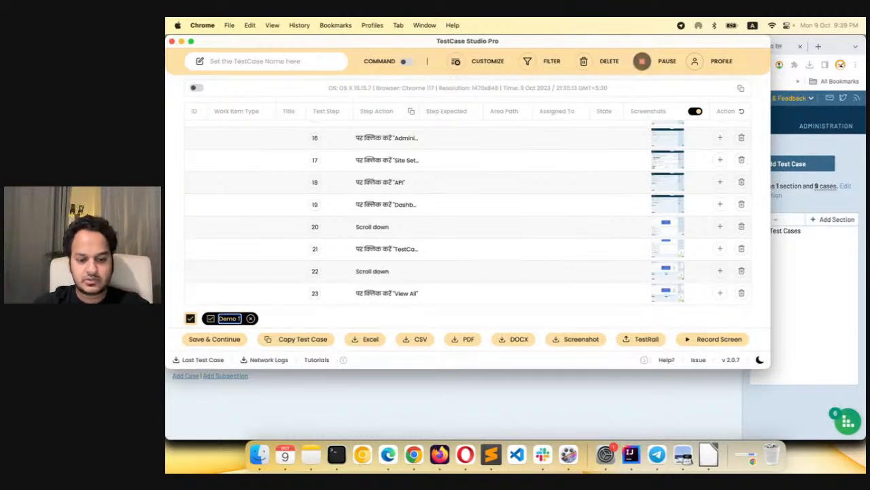
type("CSF")
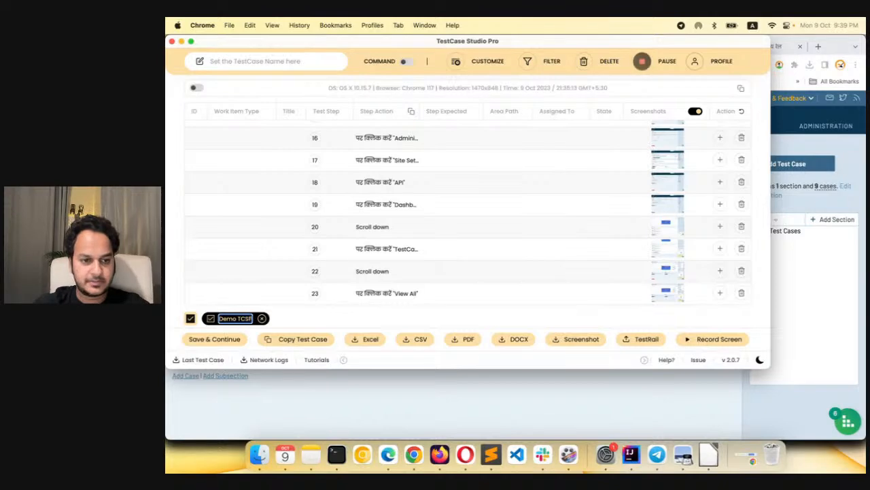
left_click(344, 318)
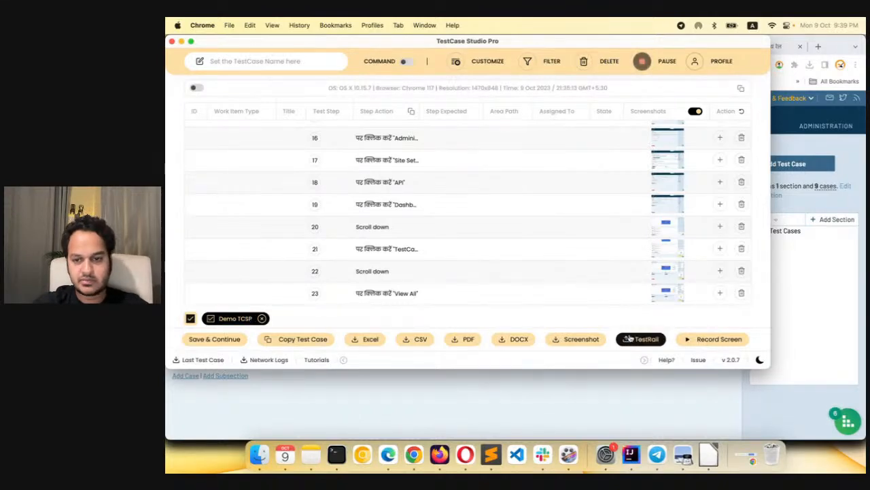
Upload Demo TCSP to the Test Cases section of the TestCase Studio testing project in TestRail
left_click(645, 339)
left_click(485, 264)
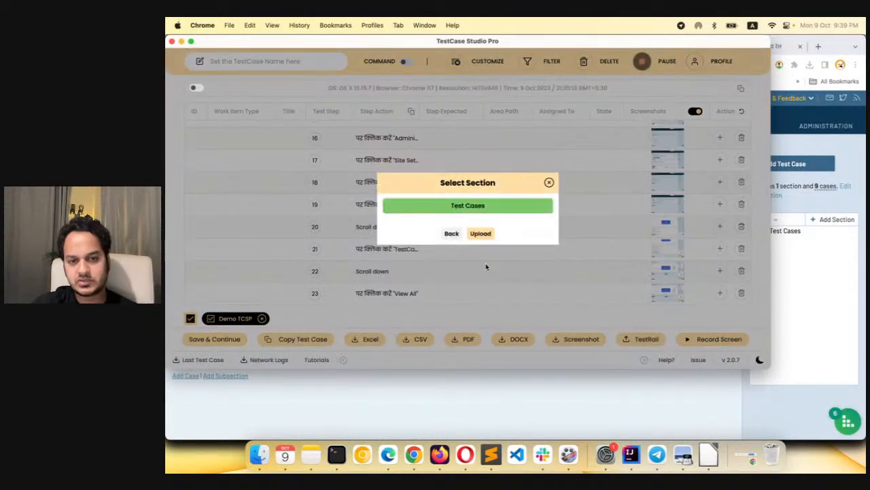
left_click(486, 237)
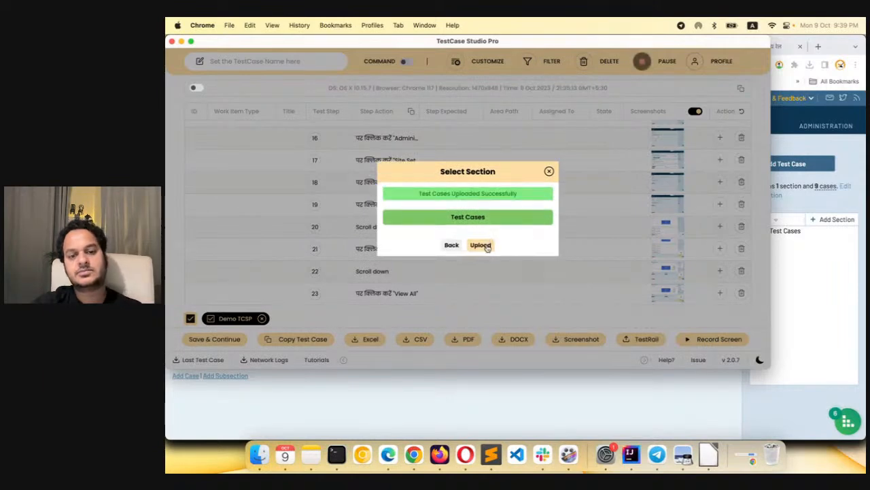
Reload the TestRail test case list, open Demo TCSP and review its uploaded steps
left_click(465, 396)
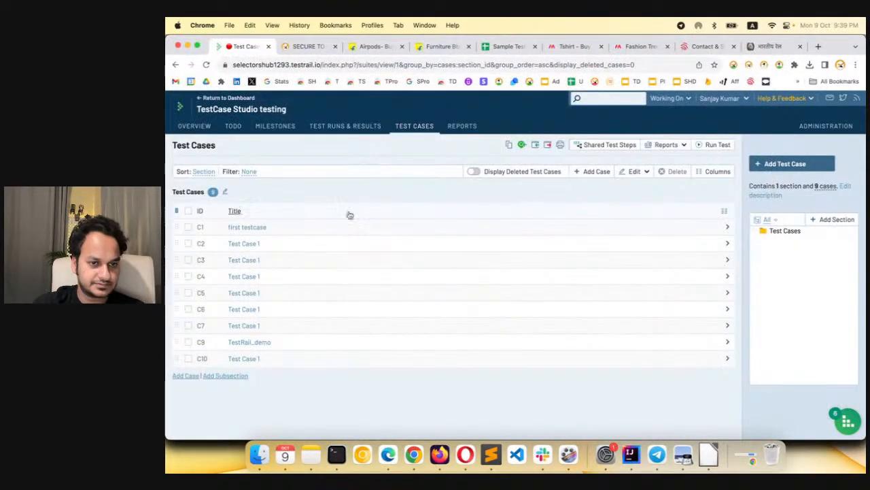
left_click(206, 65)
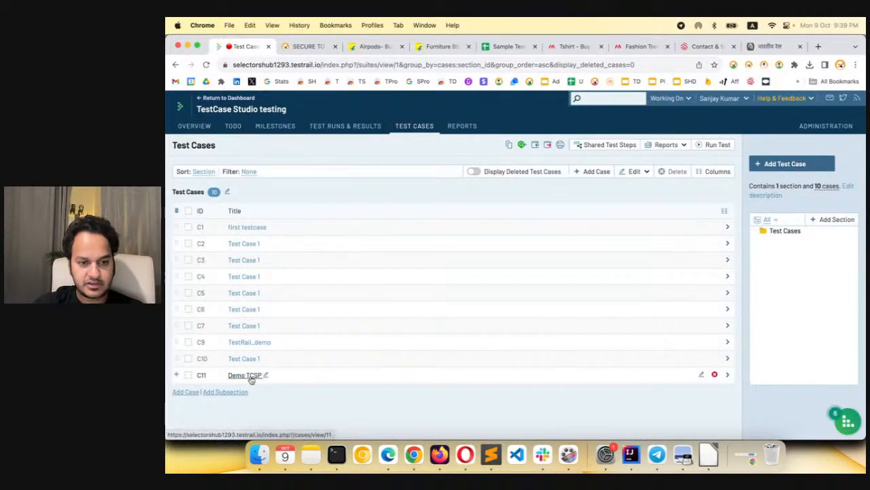
left_click(246, 375)
scroll(385, 352, "down", 4)
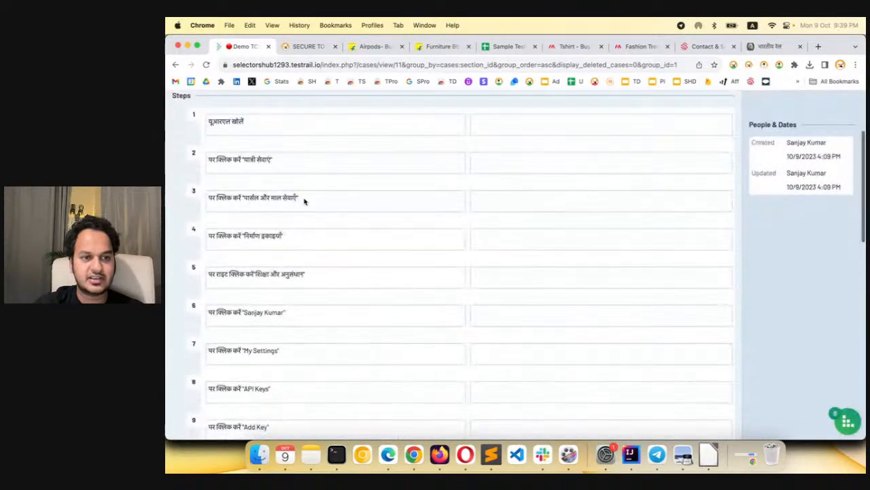
scroll(263, 326, "down", 5)
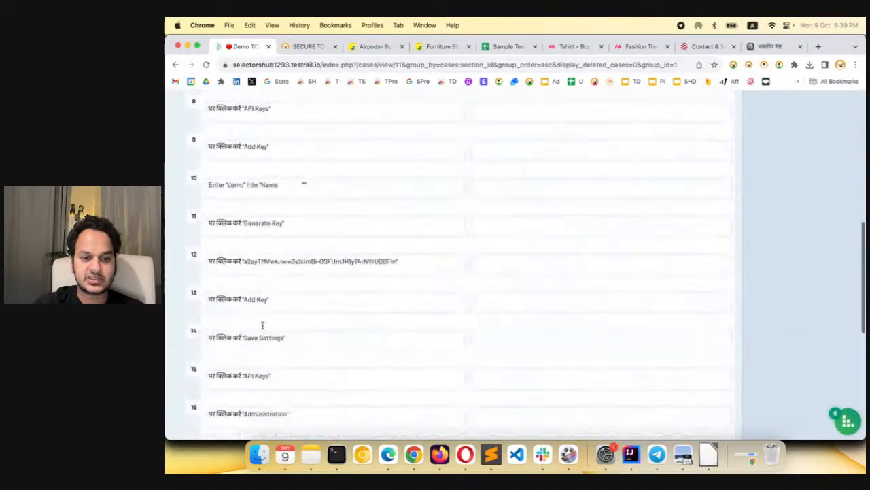
scroll(262, 327, "down", 5)
scroll(262, 326, "up", 15)
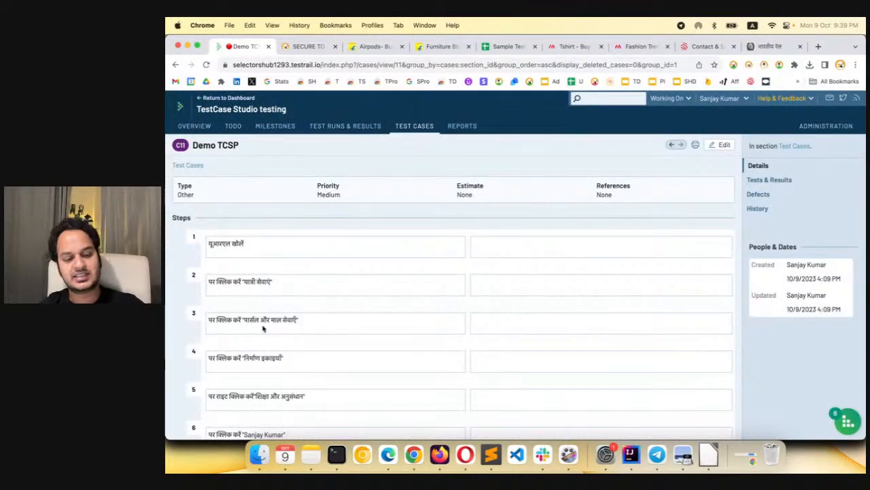
Return to the recorder, close the upload dialog, and review the TestRail project and section selection for TestCase Studio testing without uploading again
key("super+grave")
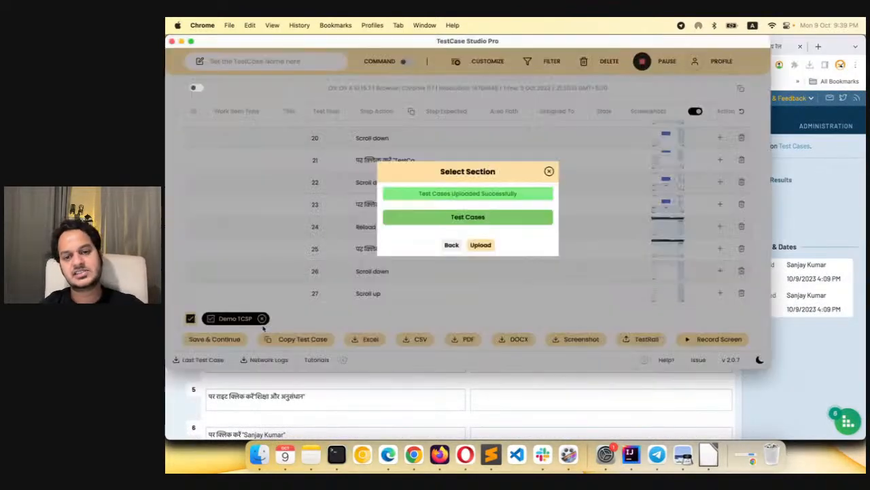
left_click(550, 171)
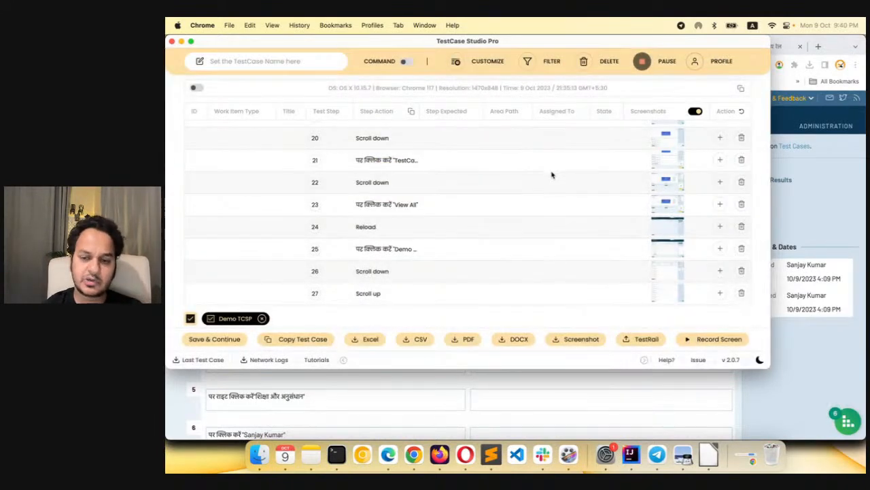
left_click(640, 342)
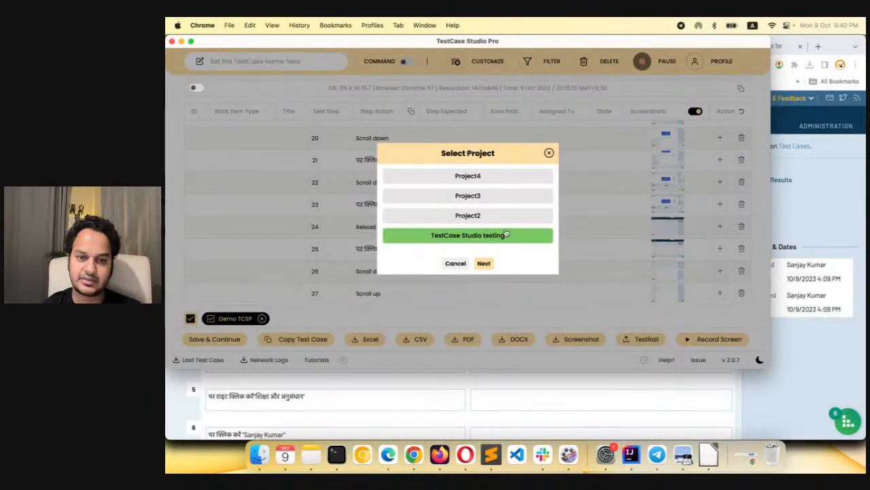
left_click(483, 263)
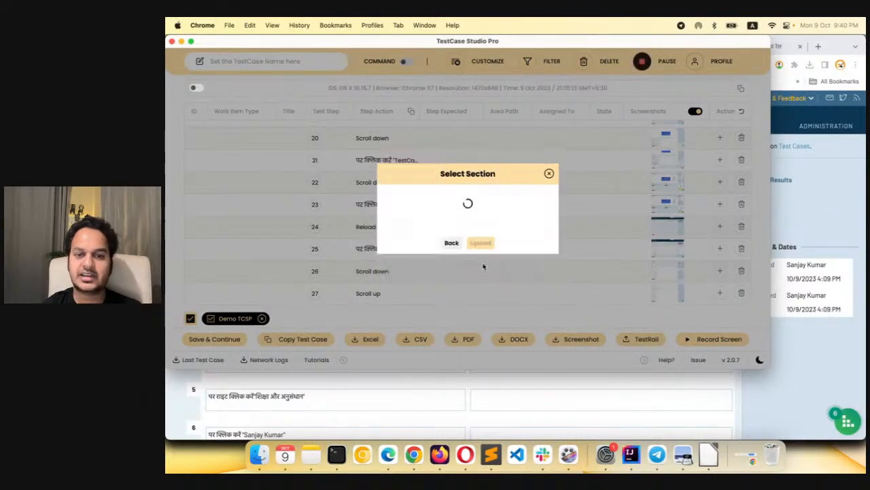
left_click(549, 183)
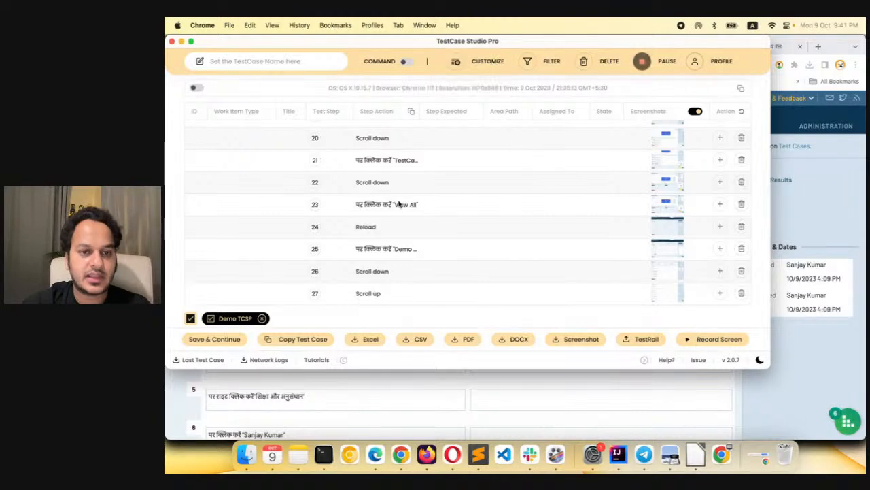
Reset the customized step sentences for Click on element, Open website and Right click on element to their default wording
scroll(389, 140, "up", 10)
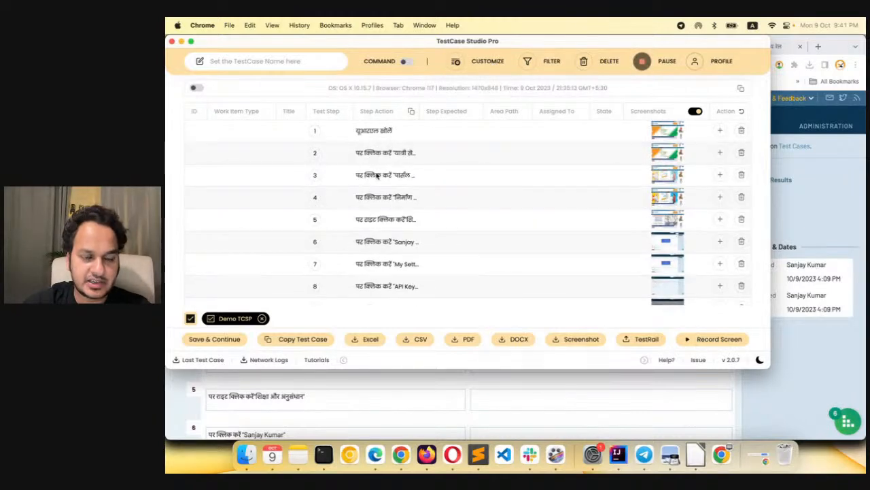
left_click(473, 65)
scroll(446, 231, "down", 3)
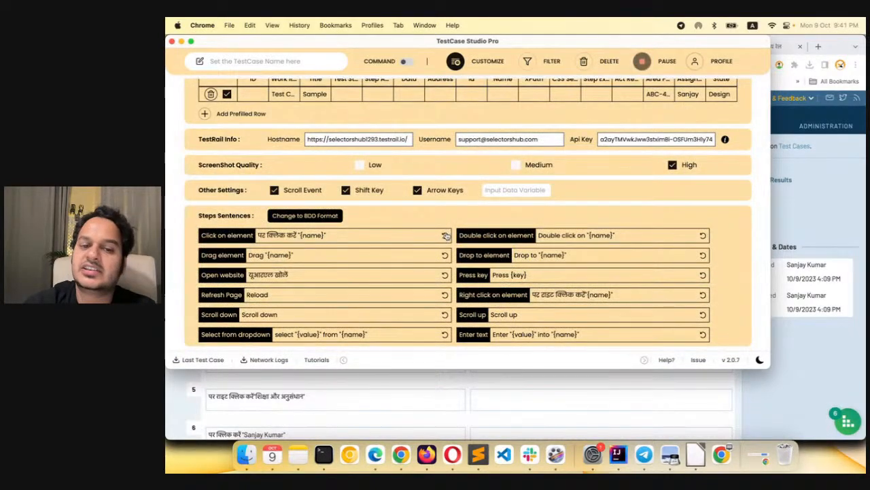
left_click(445, 234)
left_click(444, 275)
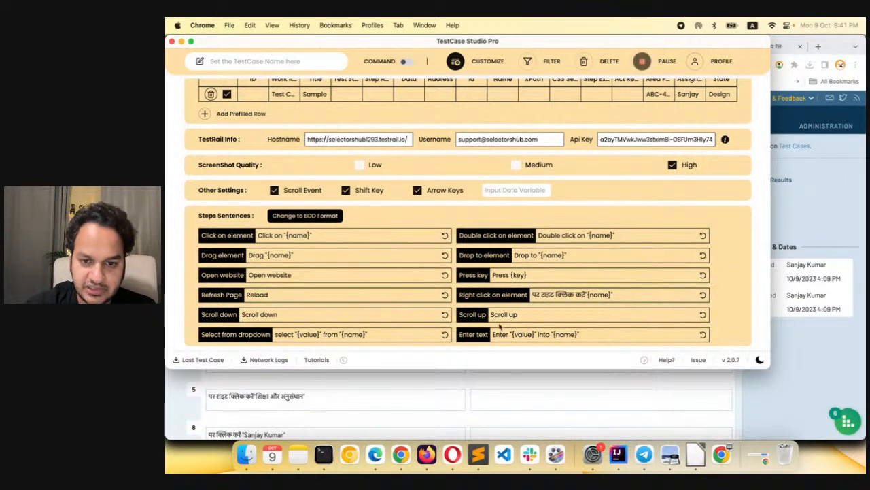
left_click(703, 295)
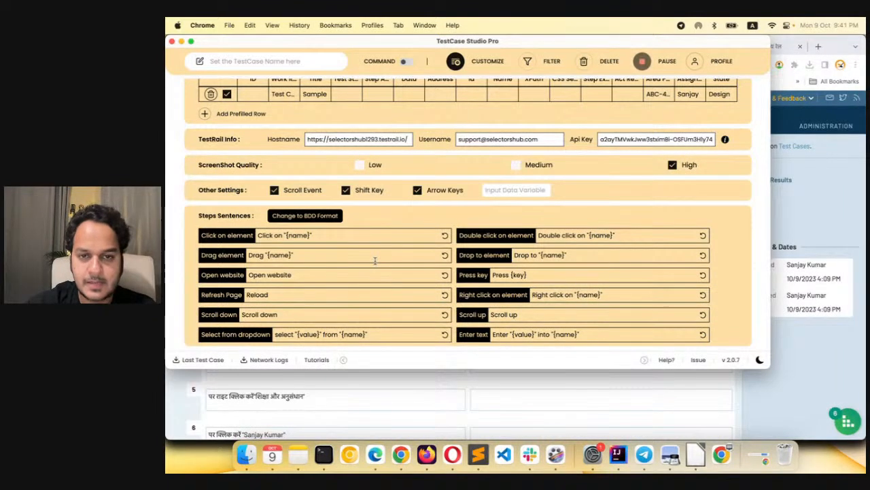
left_click(454, 60)
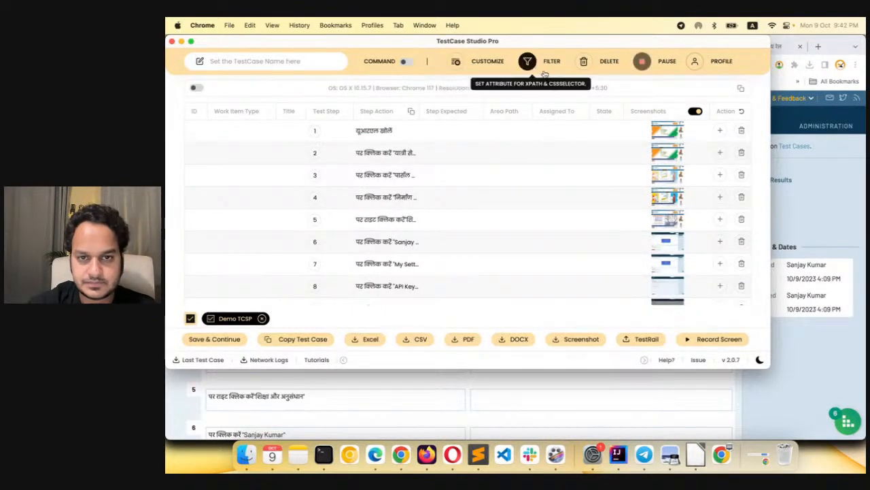
Delete all recorded steps and change the step sentences in the customization settings to BDD format
left_click(592, 63)
left_click(446, 227)
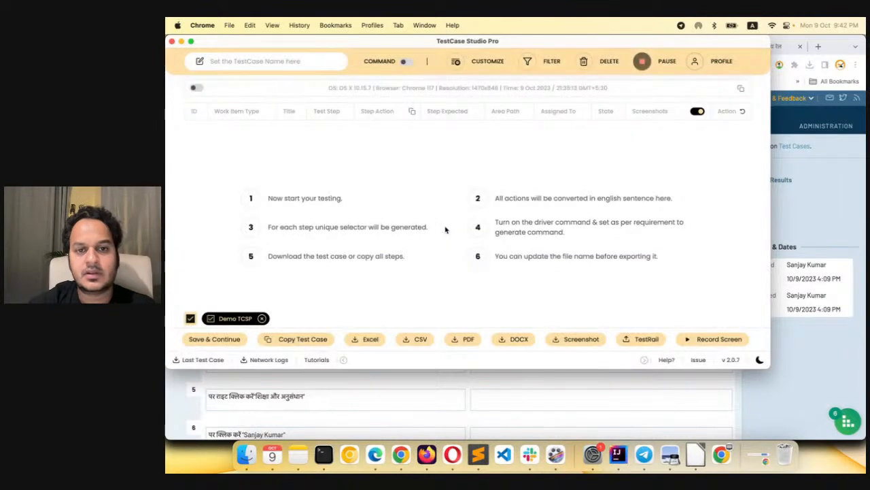
left_click(465, 65)
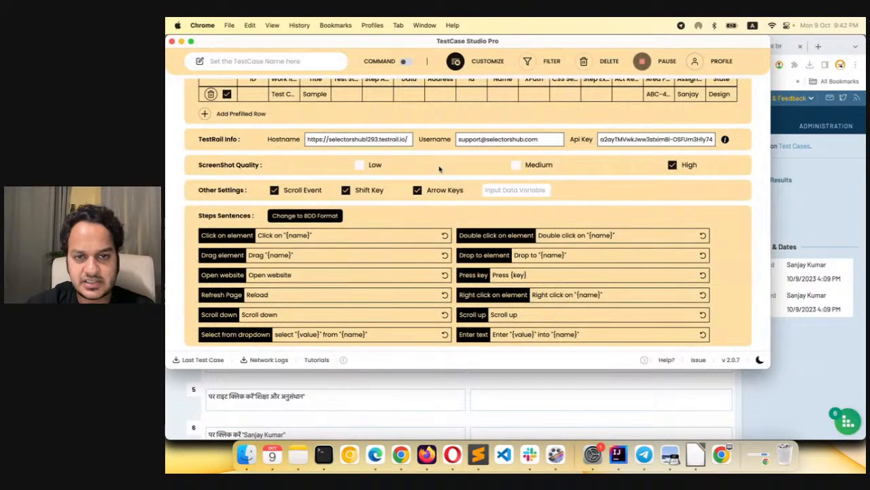
scroll(438, 169, "up", 3)
scroll(438, 165, "down", 1)
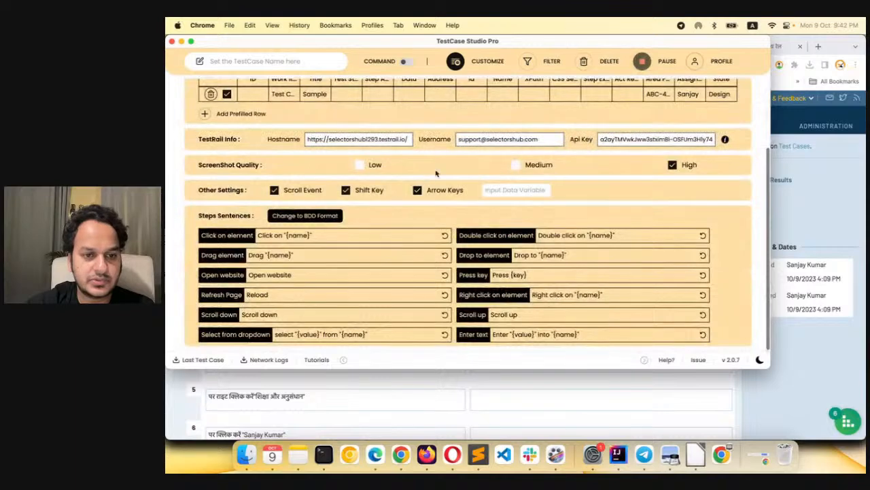
left_click(311, 219)
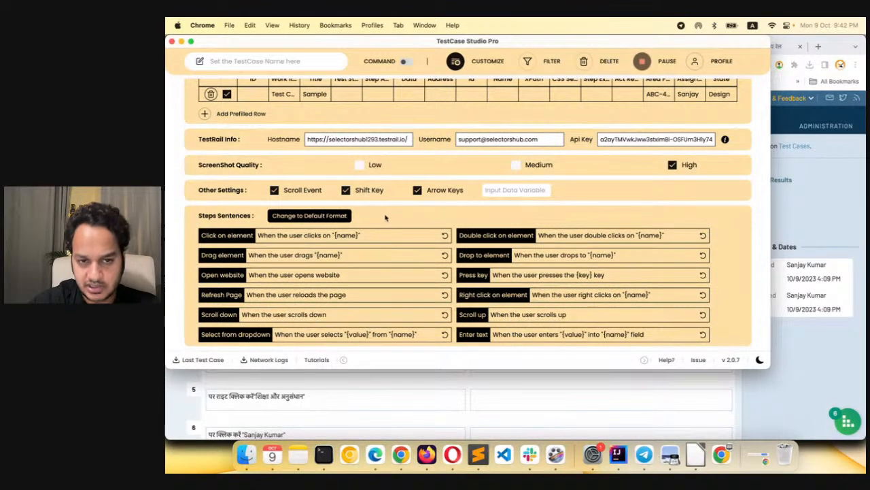
Record a visit to the Studio section in the Myntra fashion tab, and display the recorded BDD steps in the recorder
left_click(788, 197)
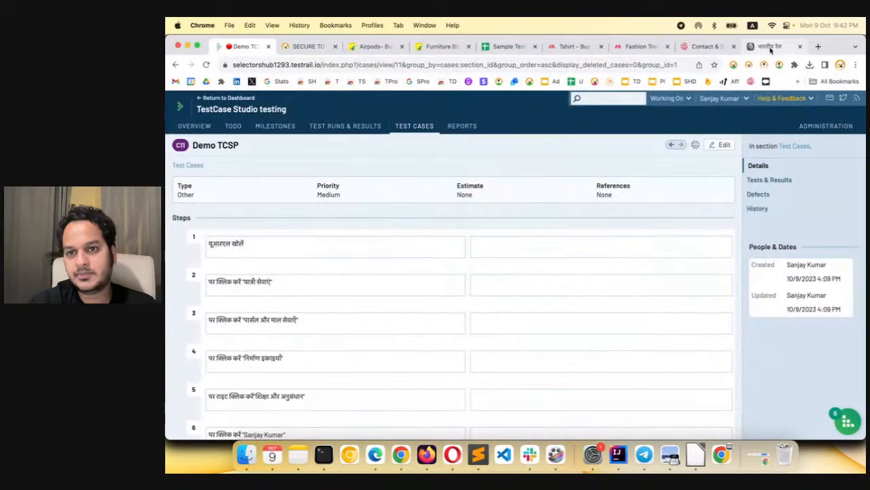
left_click(639, 47)
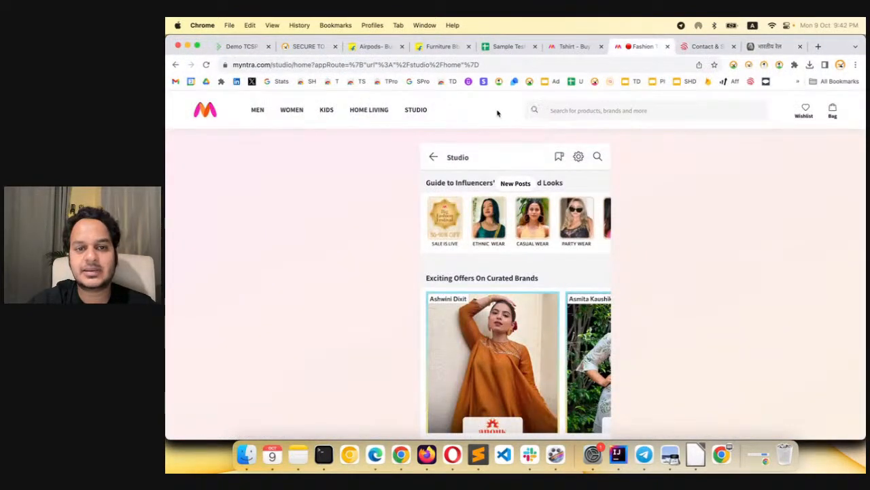
left_click(416, 110)
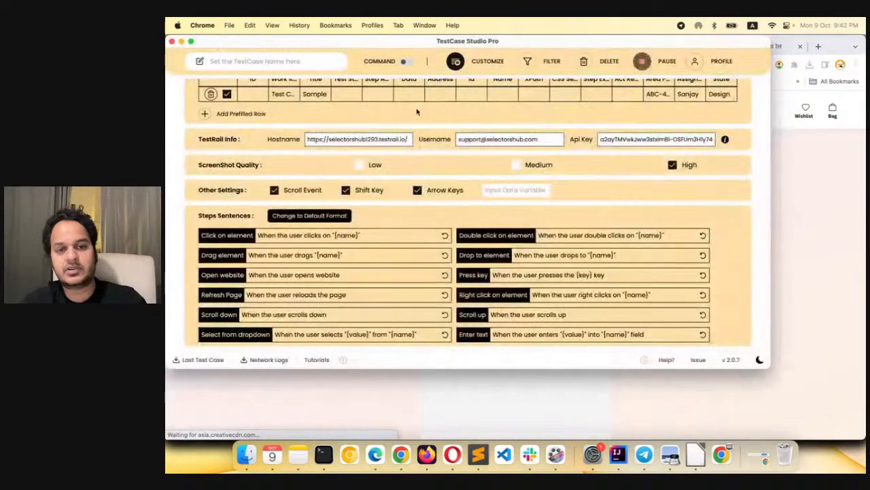
left_click(478, 61)
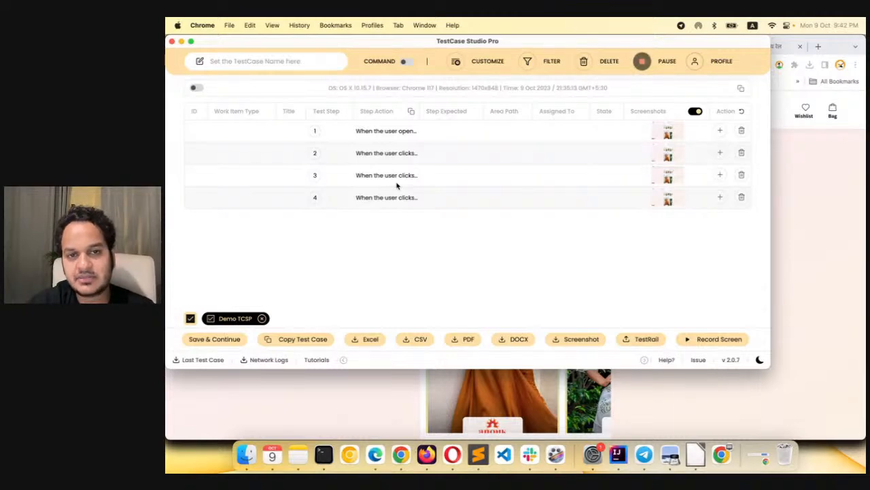
Review the BDD step sentences and the other customization settings, and return to the recorded steps
left_click(488, 62)
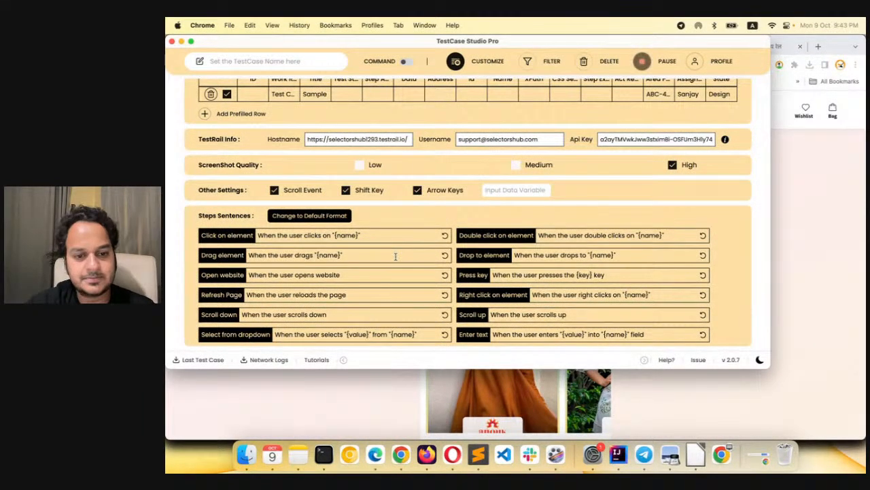
scroll(395, 256, "up", 3)
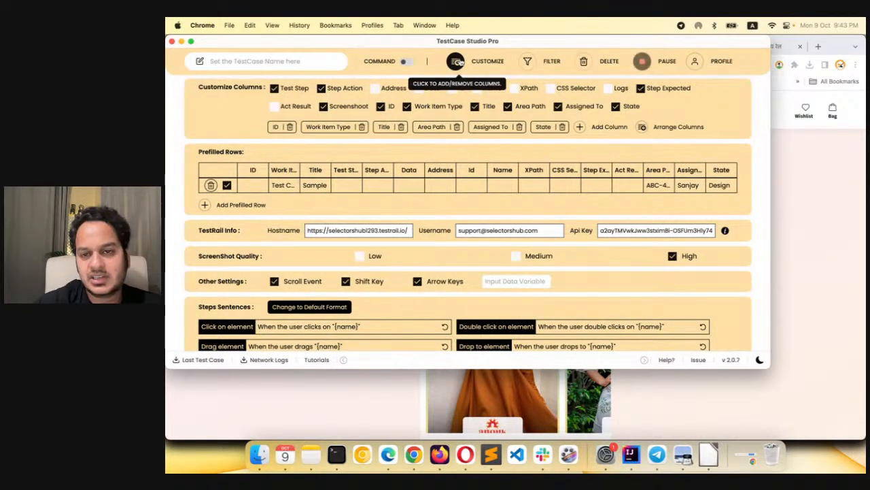
left_click(456, 63)
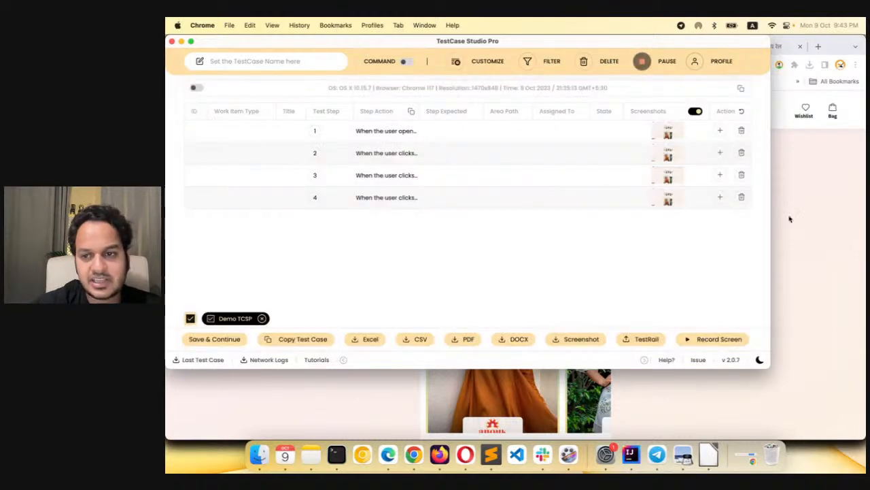
Record opening Myntra's Men section and scrolling down its page, and return to the recorder
left_click(862, 265)
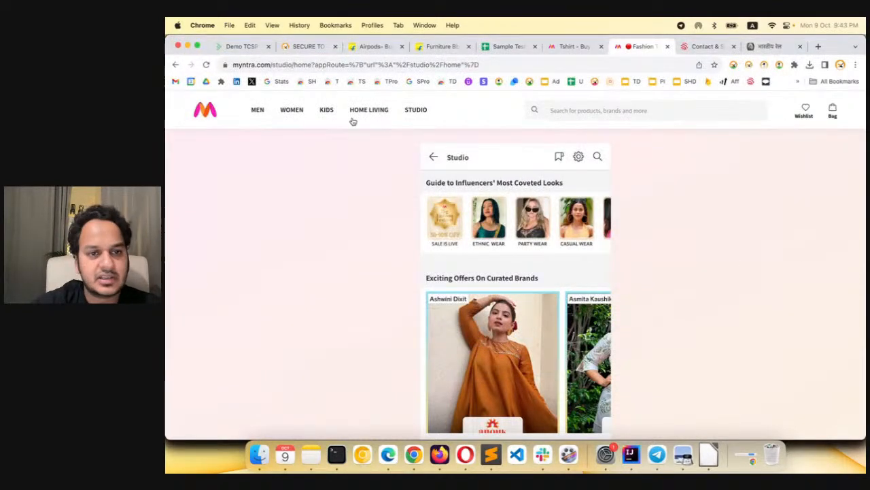
left_click(255, 111)
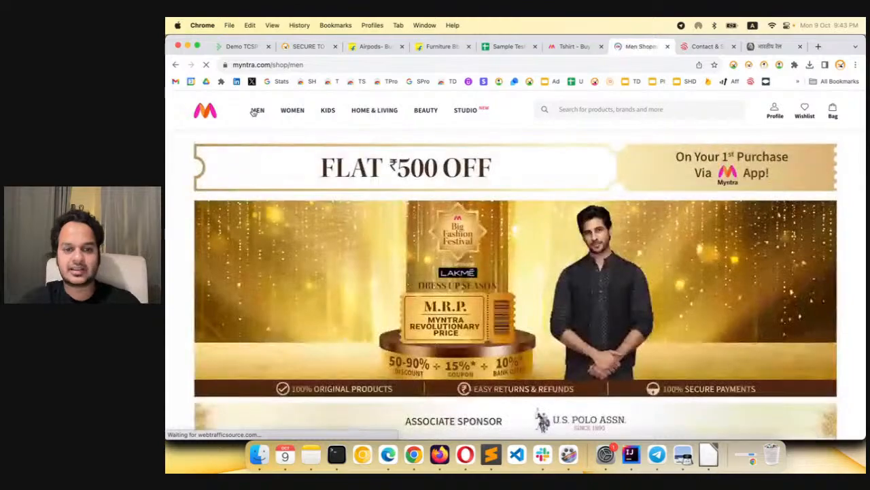
scroll(358, 251, "down", 10)
scroll(359, 252, "down", 10)
key("super+grave")
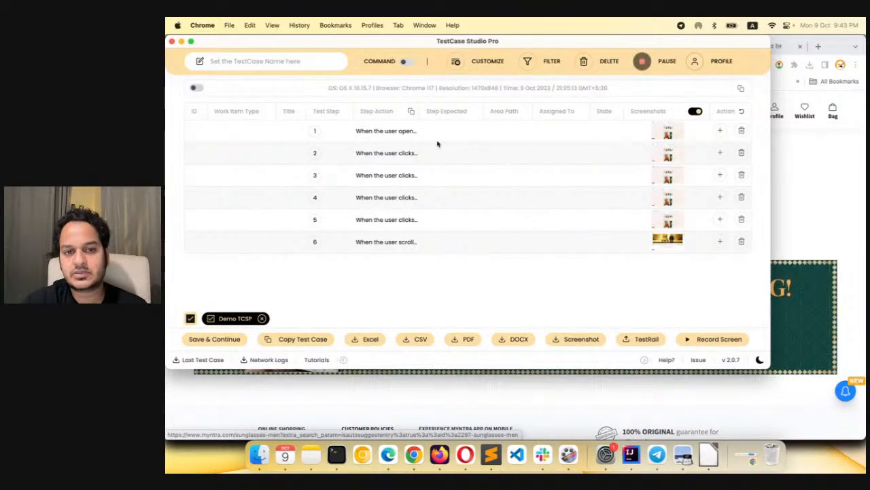
Disable and re-enable the Scroll Event setting, and change the step sentences back to the default format
left_click(461, 64)
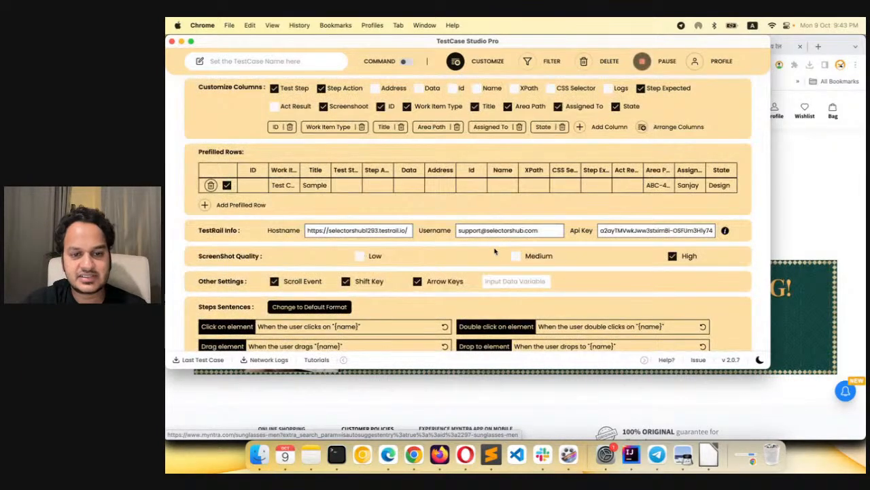
left_click(296, 285)
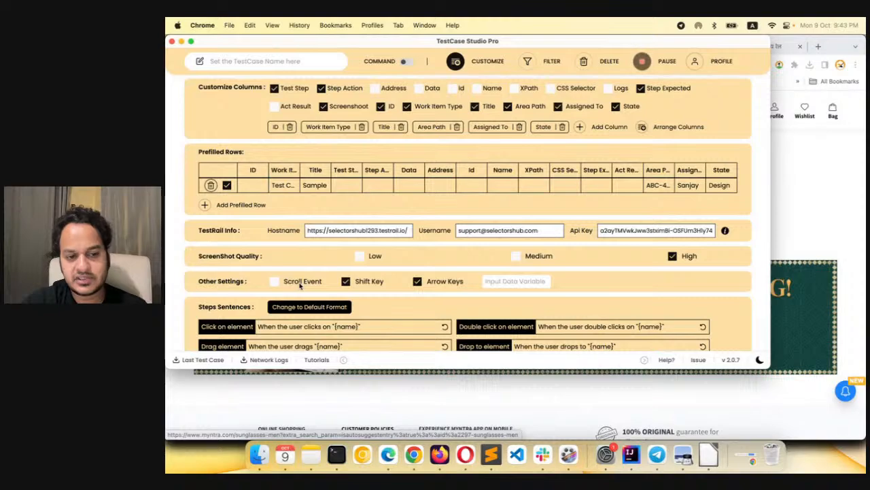
scroll(300, 287, "down", 2)
scroll(300, 286, "down", 1)
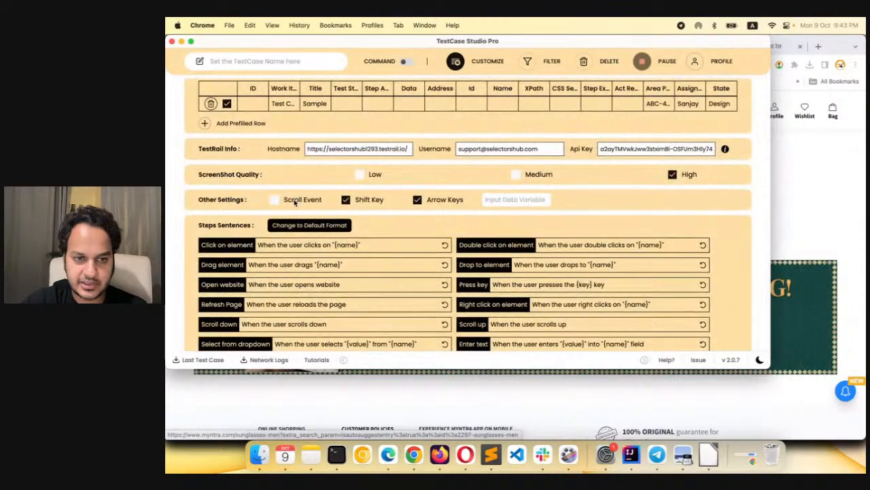
left_click(275, 200)
left_click(314, 226)
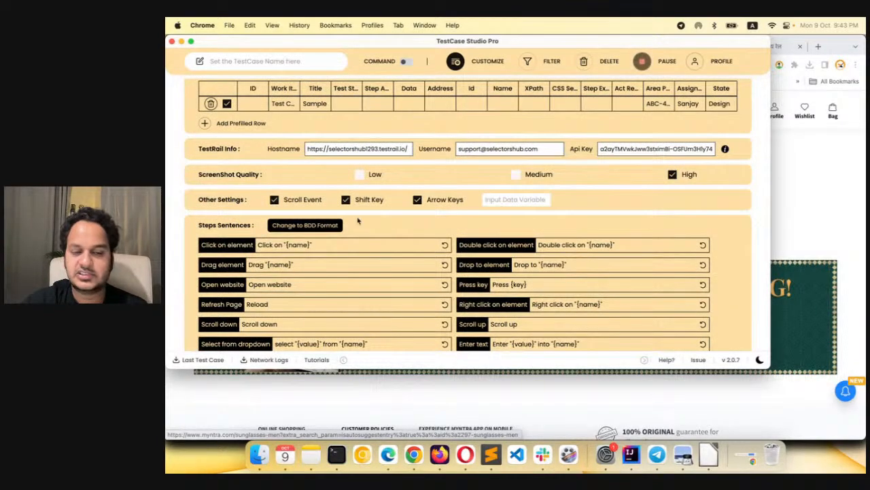
scroll(395, 217, "up", 2)
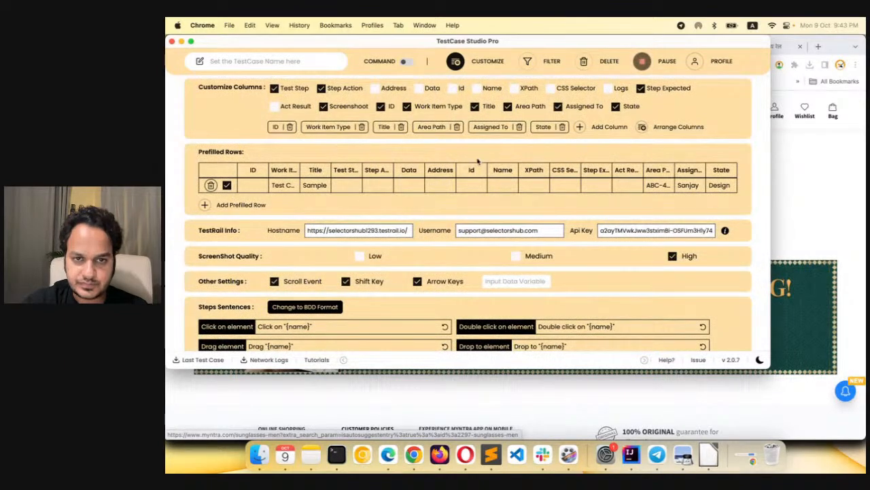
left_click(461, 62)
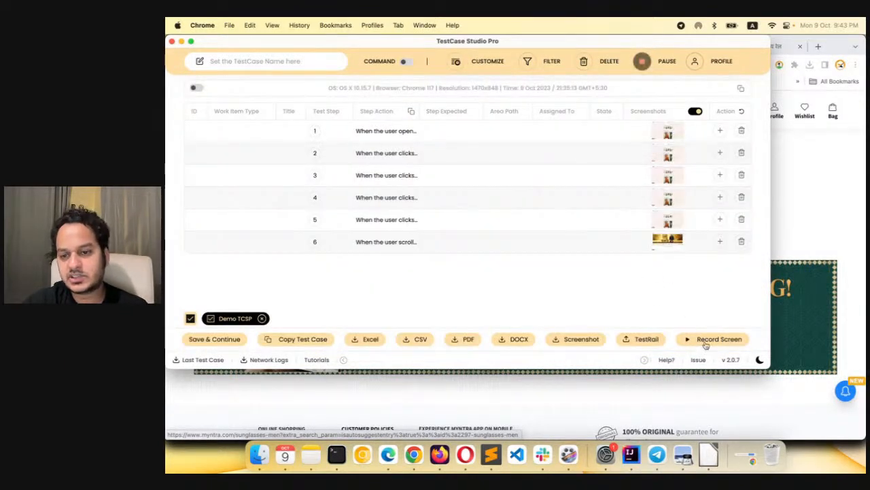
Delete all recorded steps, and start a video recording of the entire screen with the sharing notice hidden
left_click(581, 68)
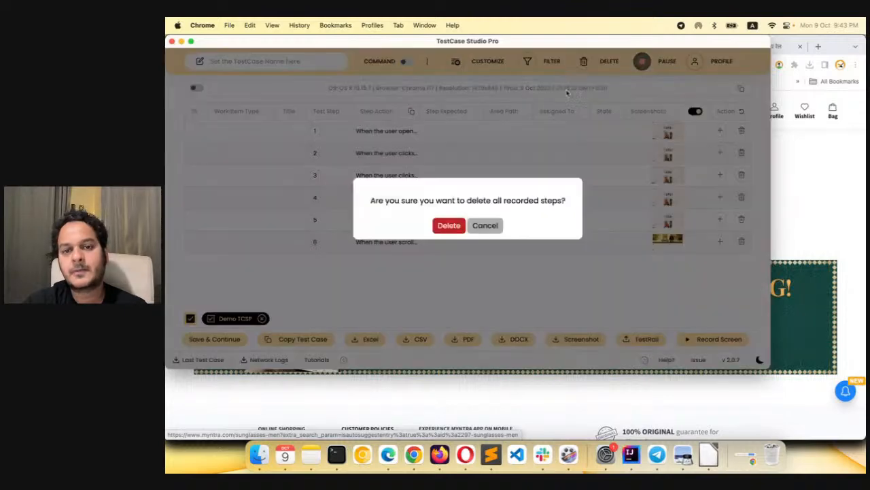
left_click(449, 226)
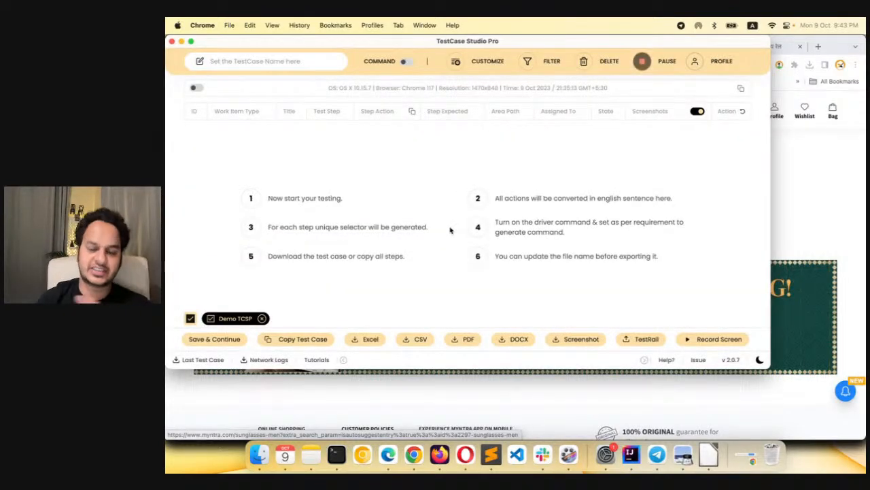
left_click(705, 342)
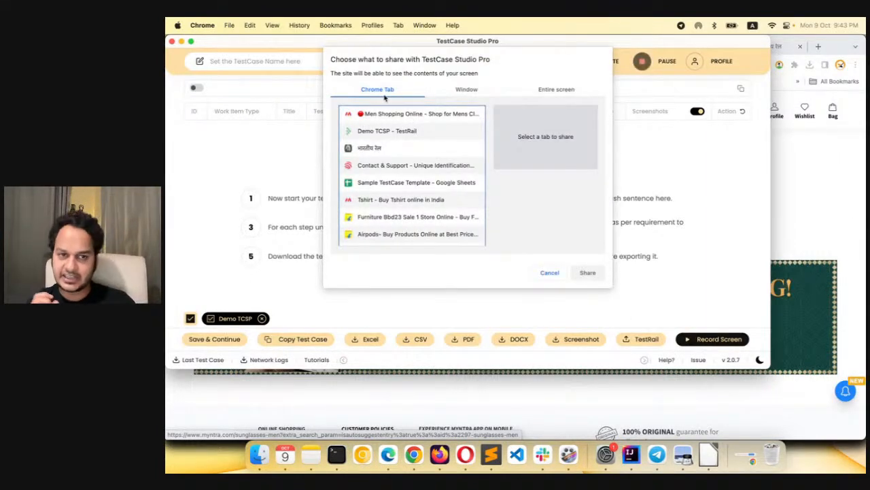
left_click(468, 90)
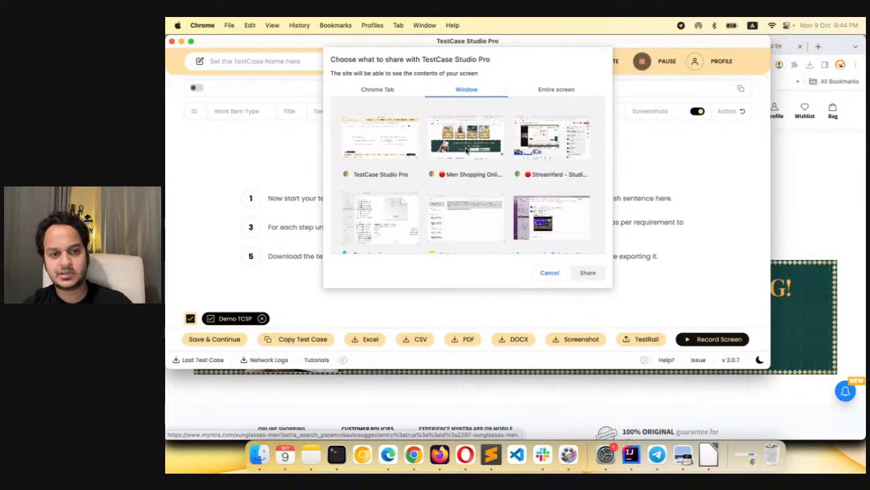
left_click(552, 94)
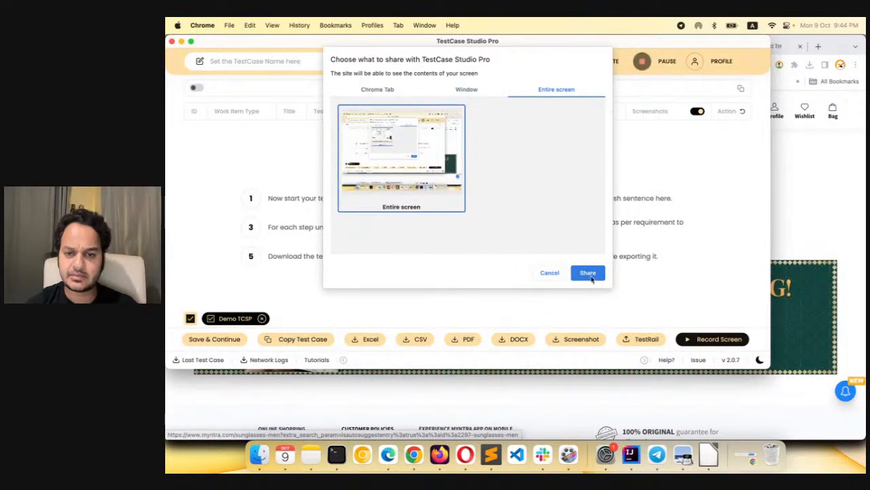
left_click(589, 273)
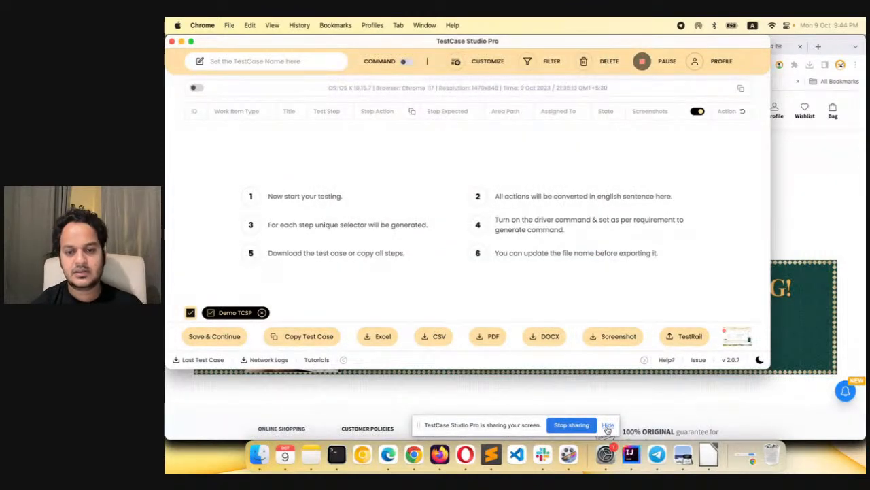
left_click(607, 426)
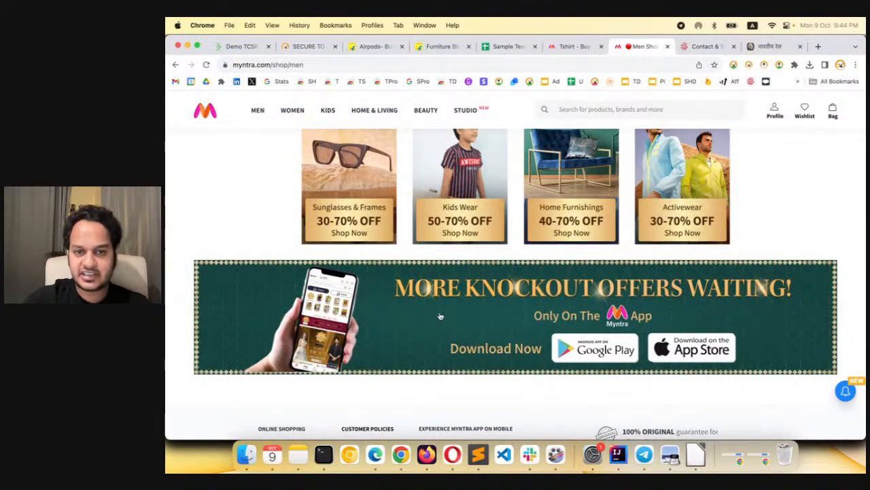
Record scrolling up the Myntra page, opening Studio and selecting the site logo, and return to the recorder
scroll(440, 316, "up", 20)
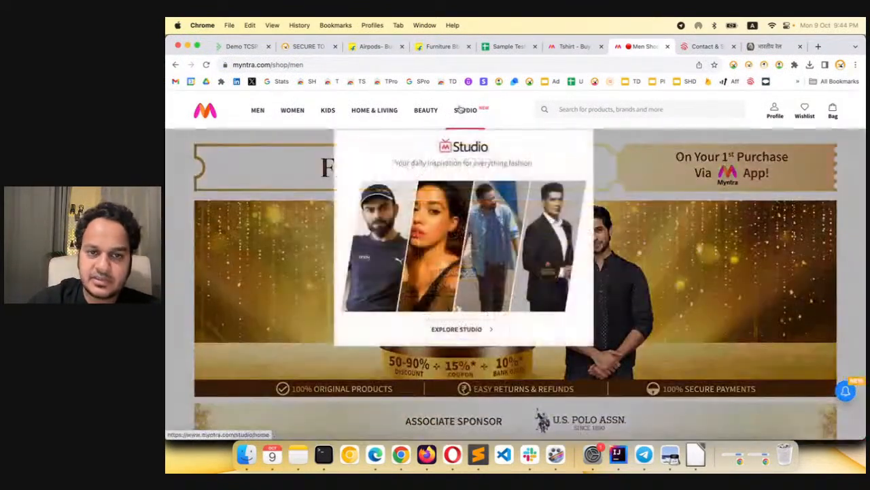
left_click(463, 110)
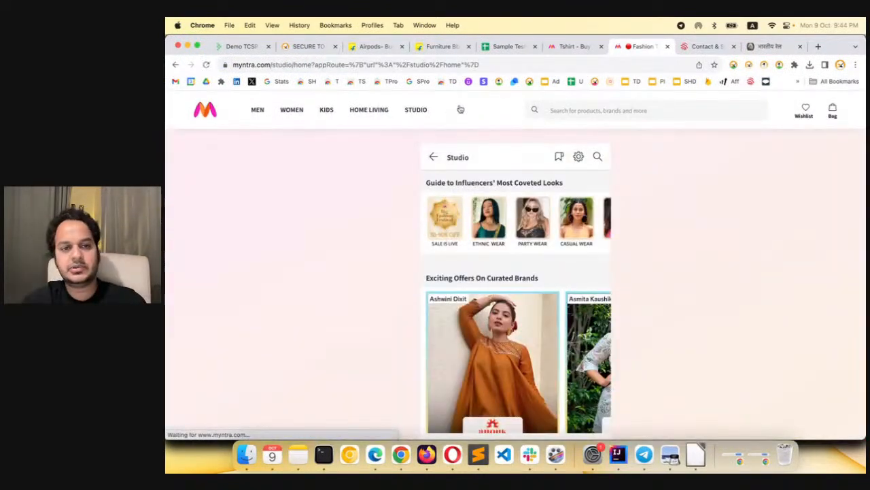
left_click(212, 113)
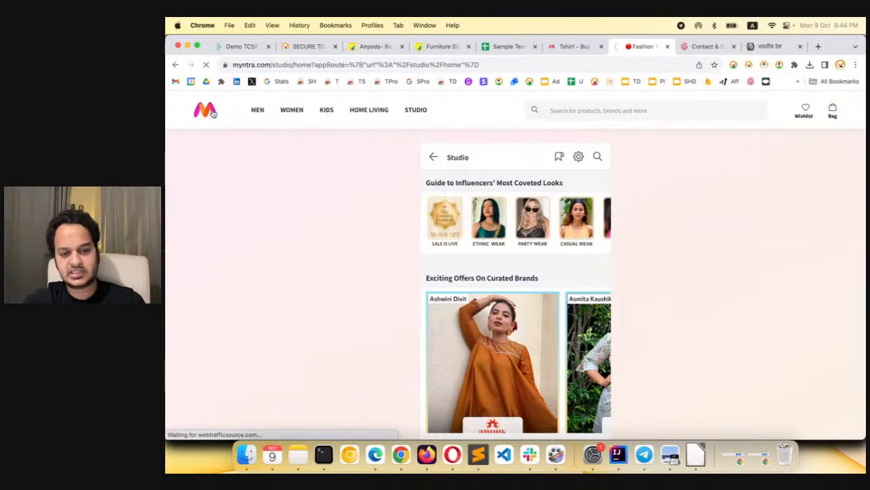
key("super+grave")
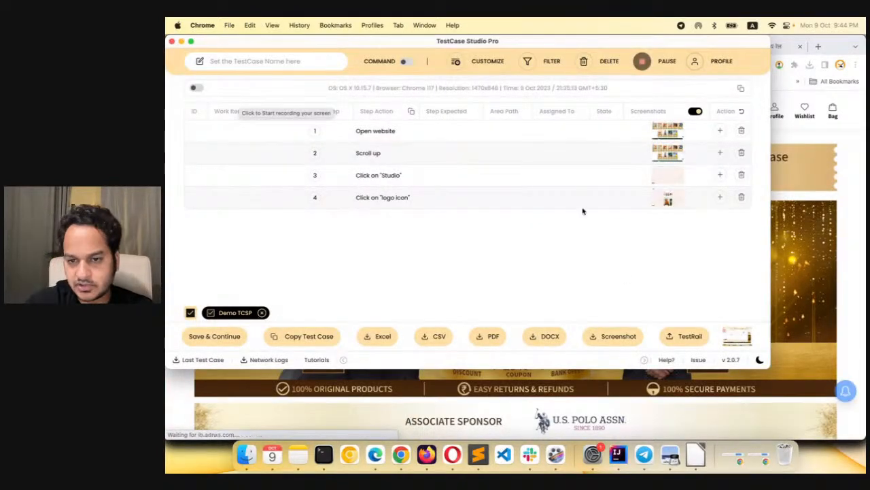
Pause and stop the screen recording, and play back the recorded video before closing it
mouse_move(731, 335)
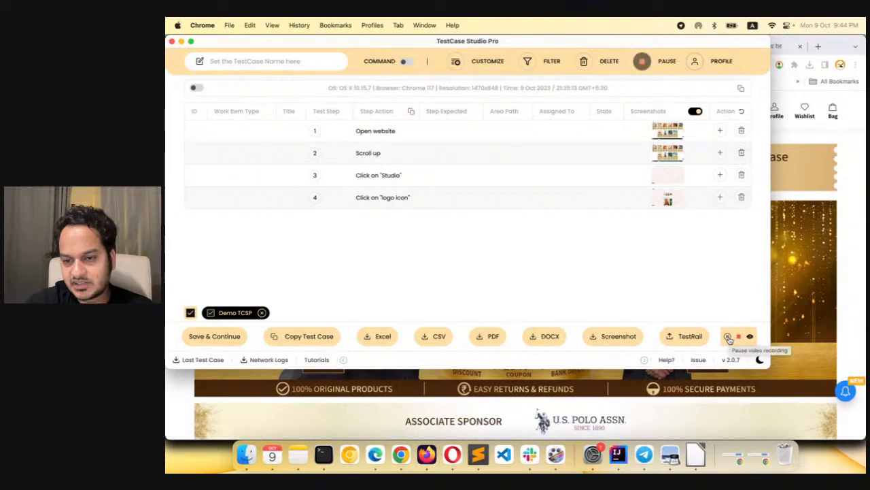
left_click(728, 336)
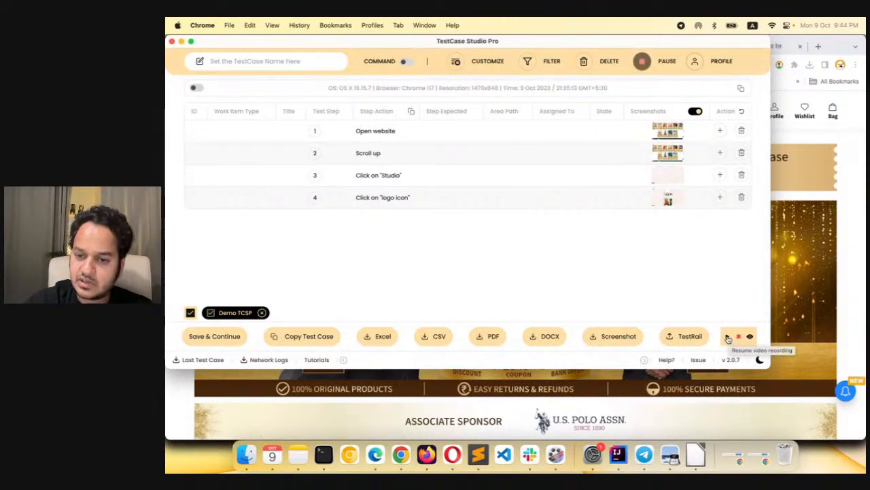
left_click(728, 337)
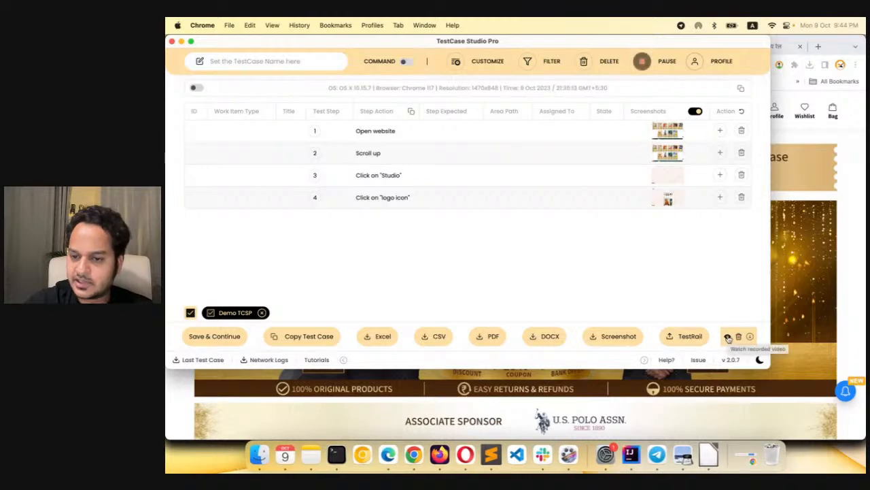
left_click(729, 337)
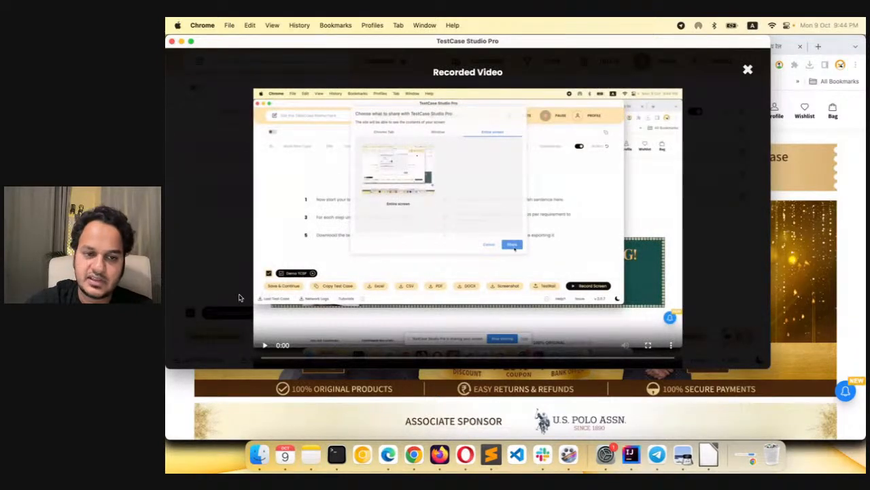
left_click(265, 345)
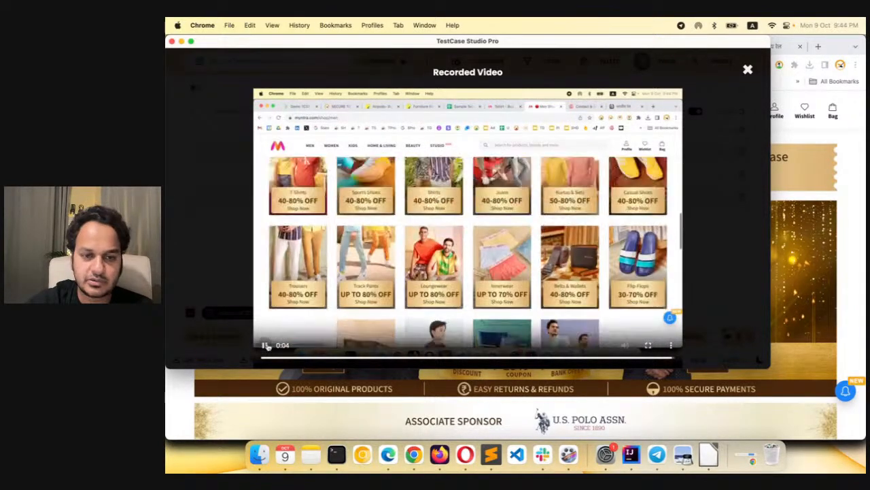
left_click(747, 70)
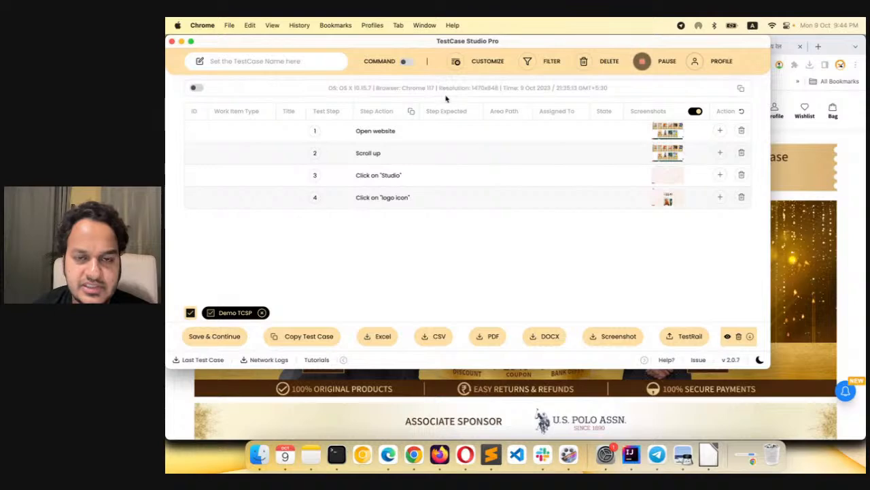
Add the XPath and CSS Selector columns to the recorded steps table
left_click(487, 64)
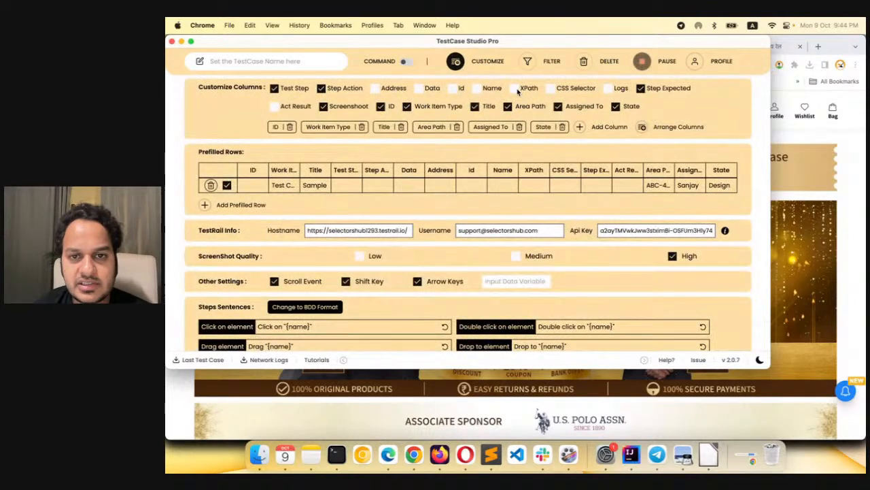
left_click(491, 63)
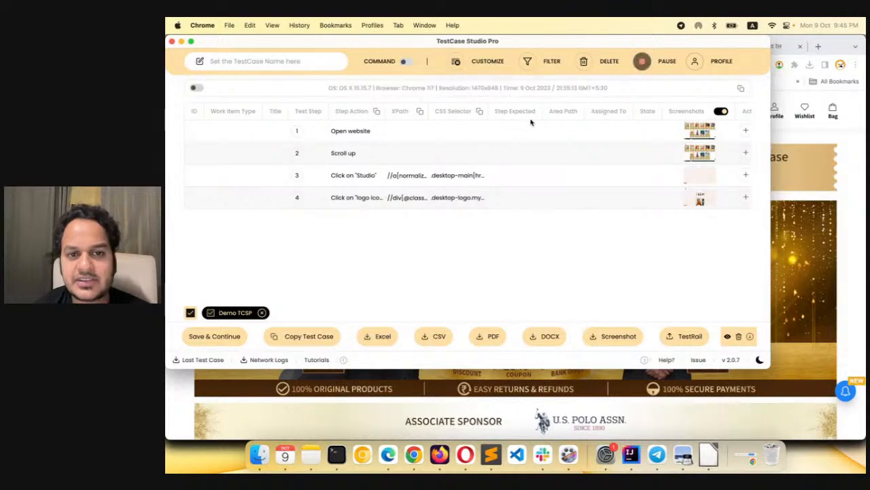
Review the driver command templates and the attribute filter for XPath and CSS, turning each off again
left_click(406, 61)
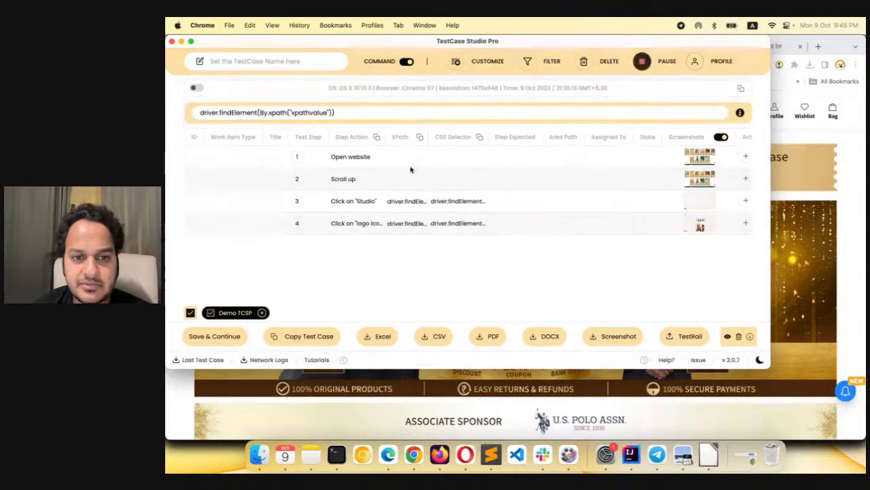
left_click(347, 111)
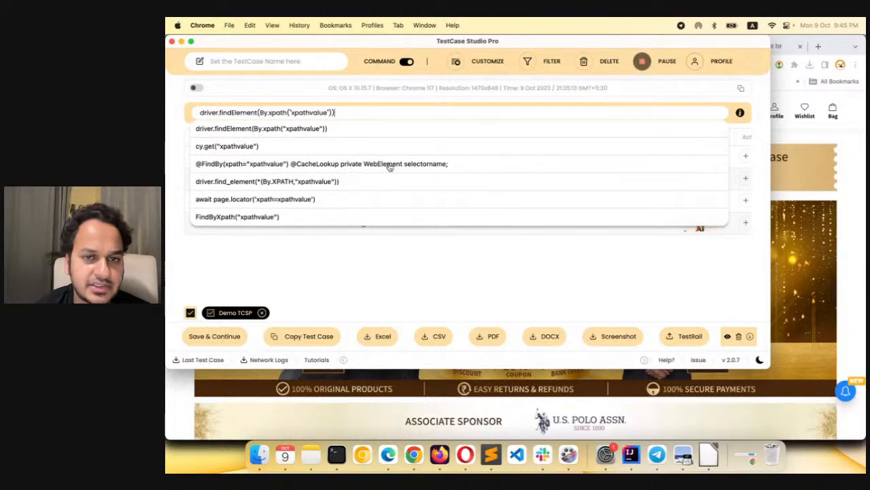
left_click(375, 111)
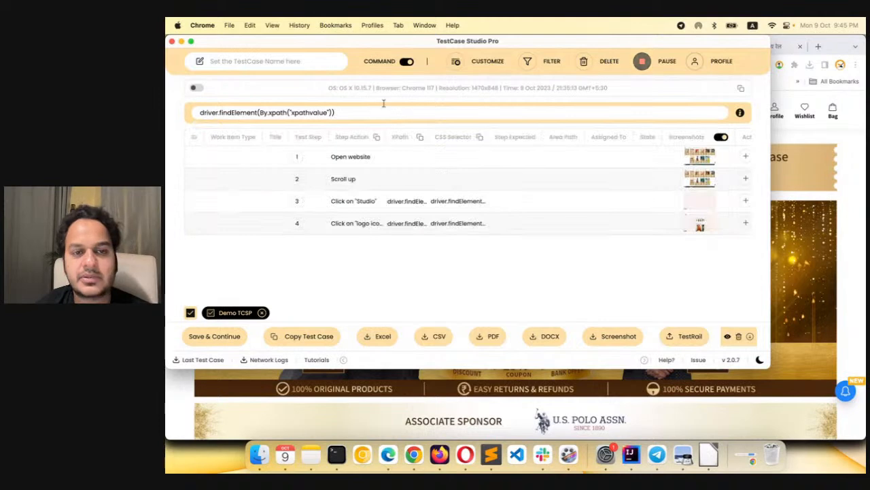
left_click(408, 61)
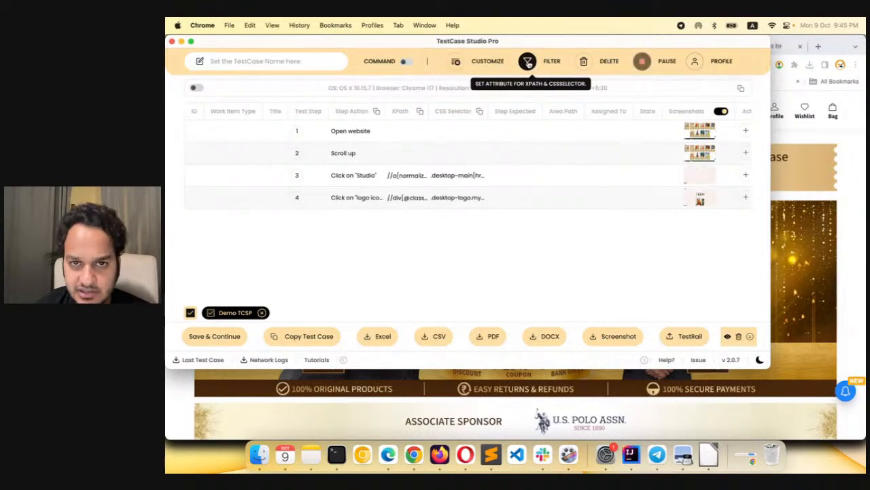
left_click(528, 63)
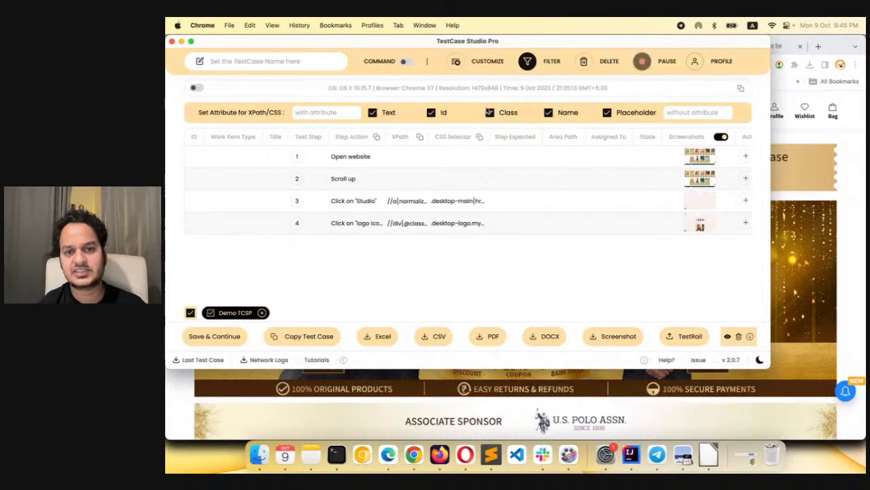
left_click(527, 61)
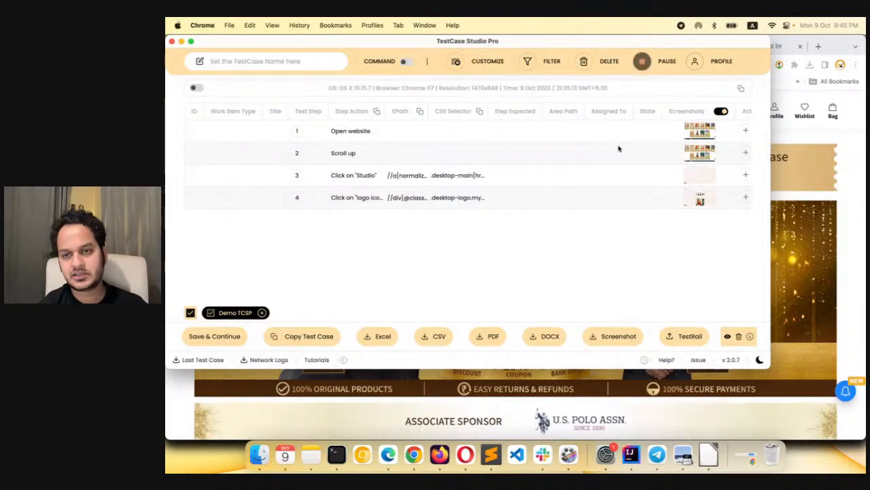
Delete the recorded Click on "Studio" step and restore it
scroll(617, 148, "right", 2)
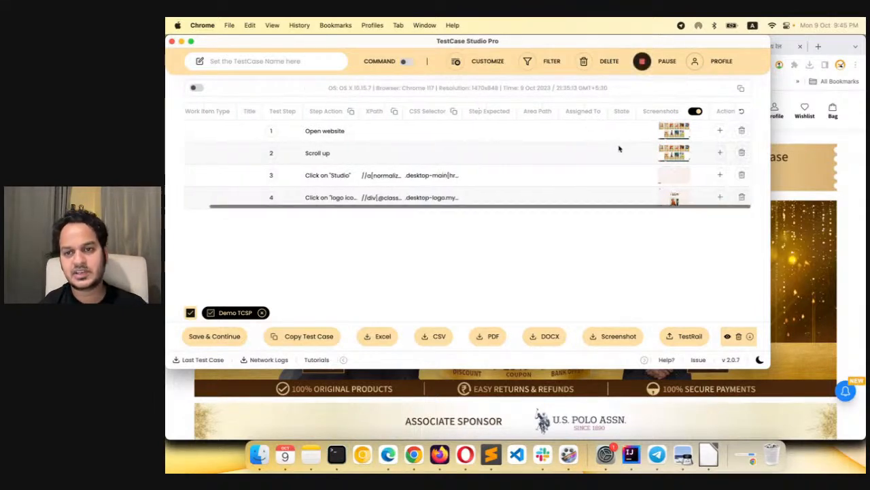
left_click(742, 175)
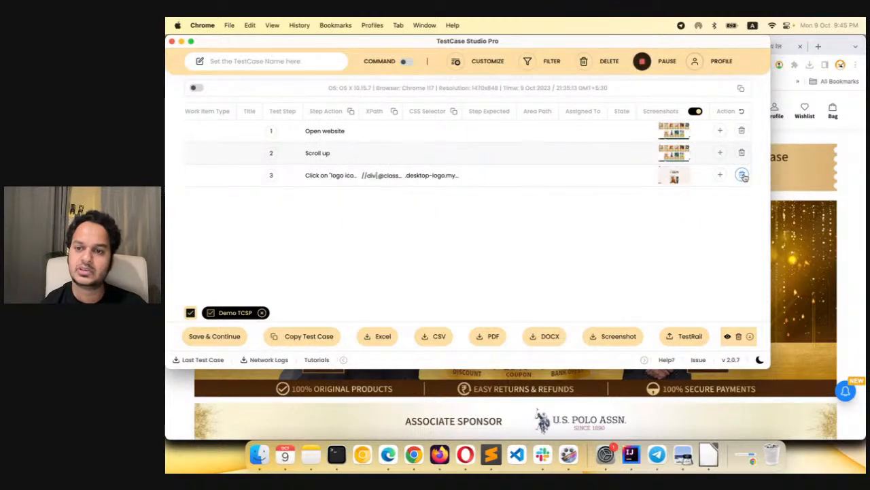
left_click(742, 112)
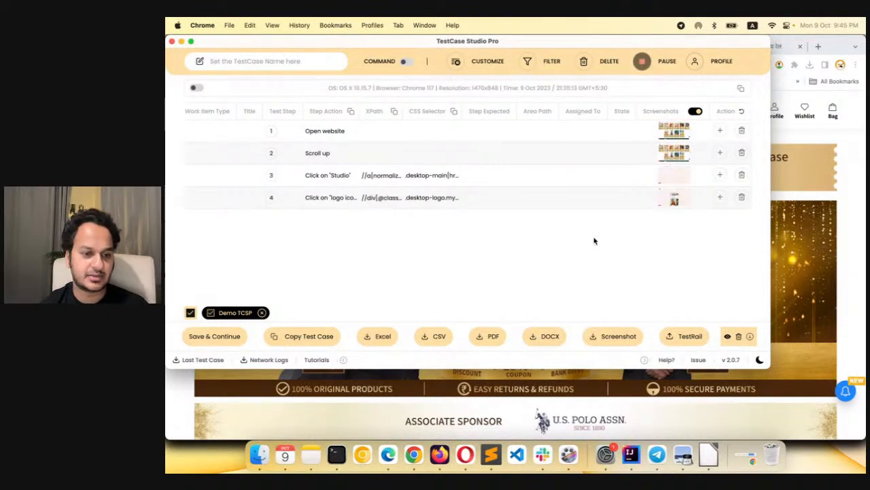
scroll(313, 156, "left", 2)
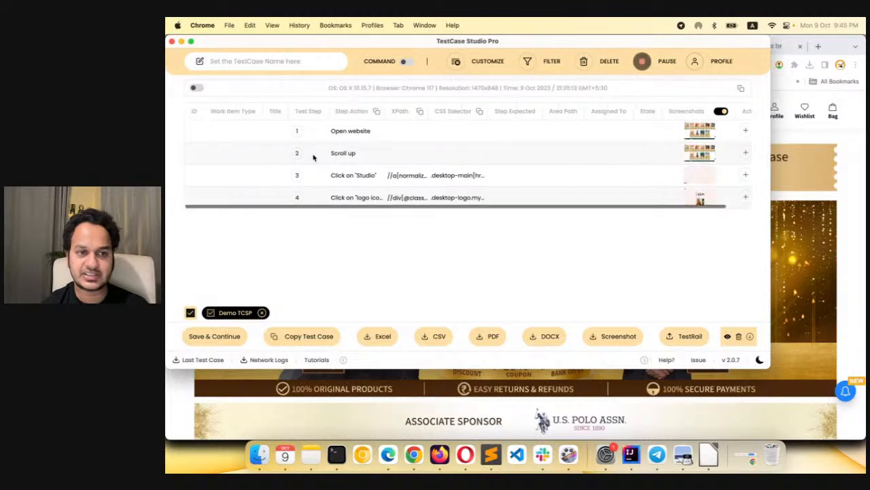
Close and reopen the recorder on the Myntra home page, and review its customization settings
left_click(172, 41)
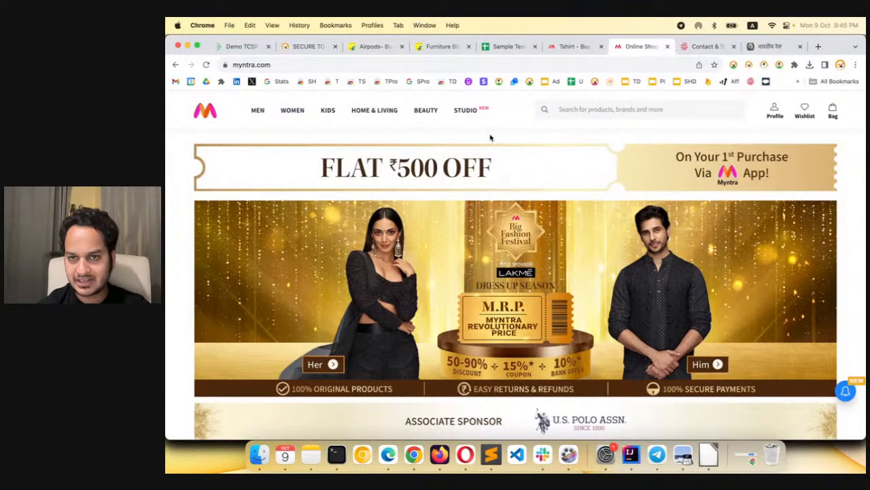
left_click(779, 65)
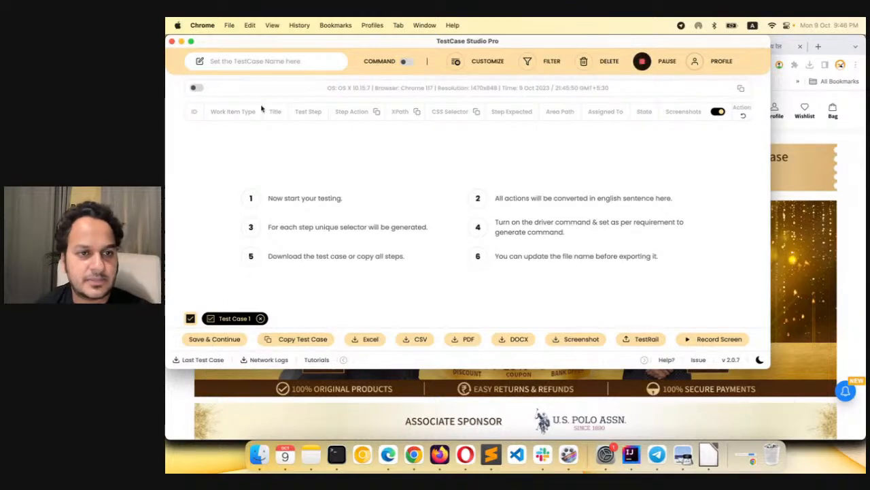
left_click(480, 68)
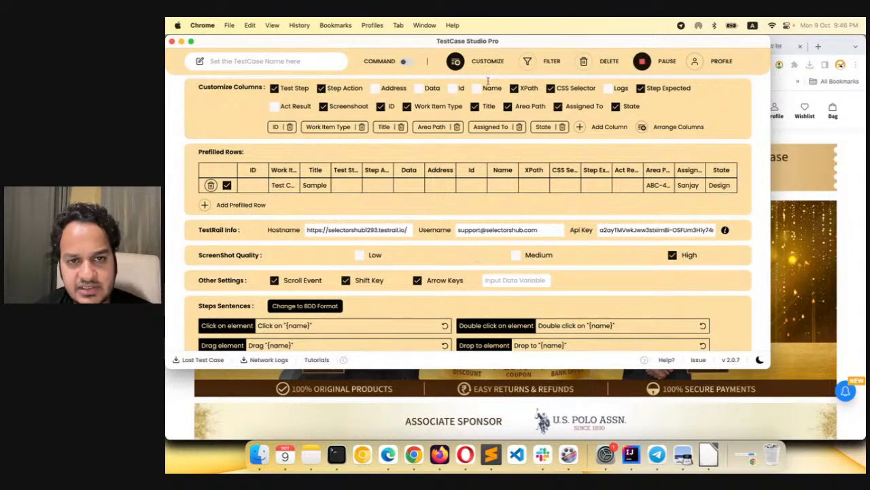
left_click(456, 61)
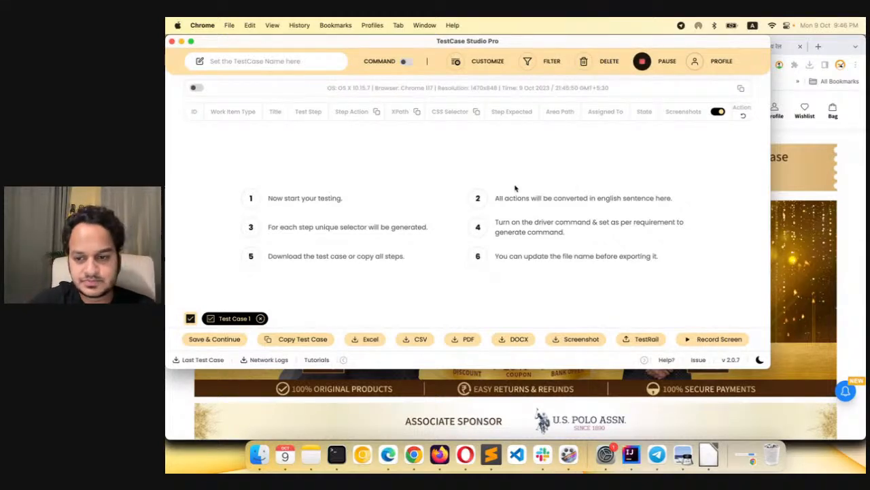
Switch the recorder to the dark theme and back to the light theme
left_click(760, 361)
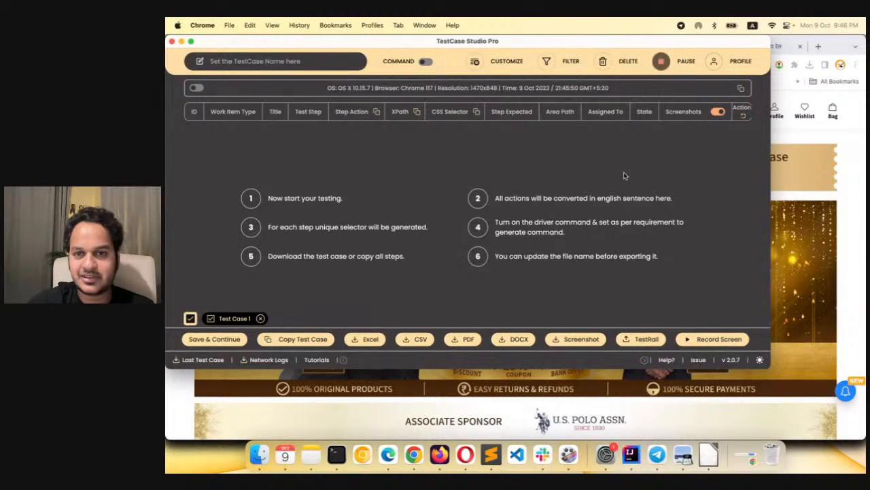
left_click(760, 359)
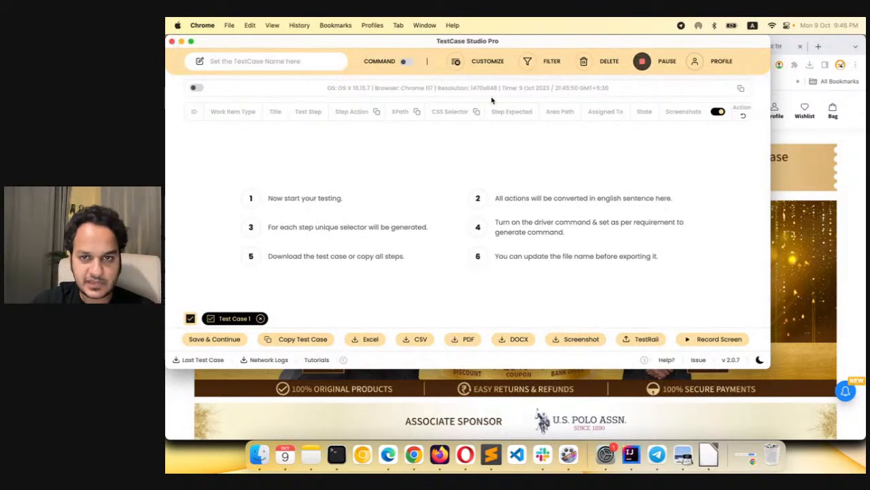
Go to the SelectorsHub home page and open its article on free access to TestCase Studio Pro
left_click(786, 95)
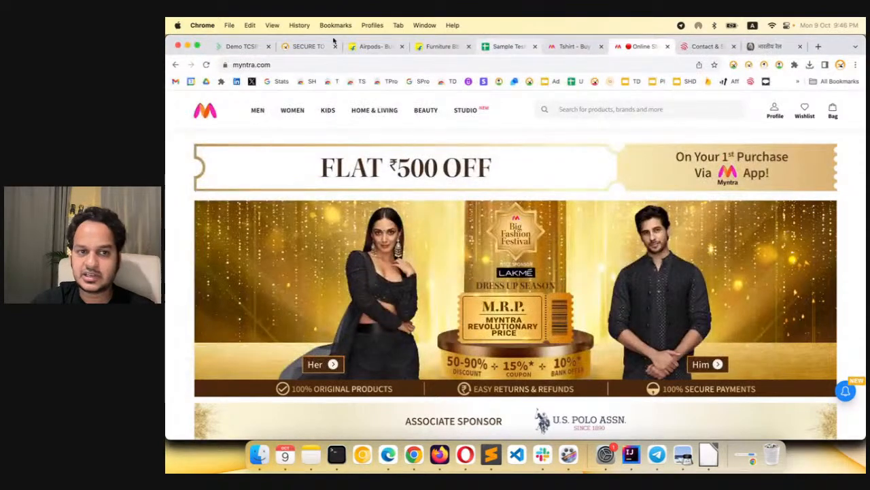
left_click(287, 47)
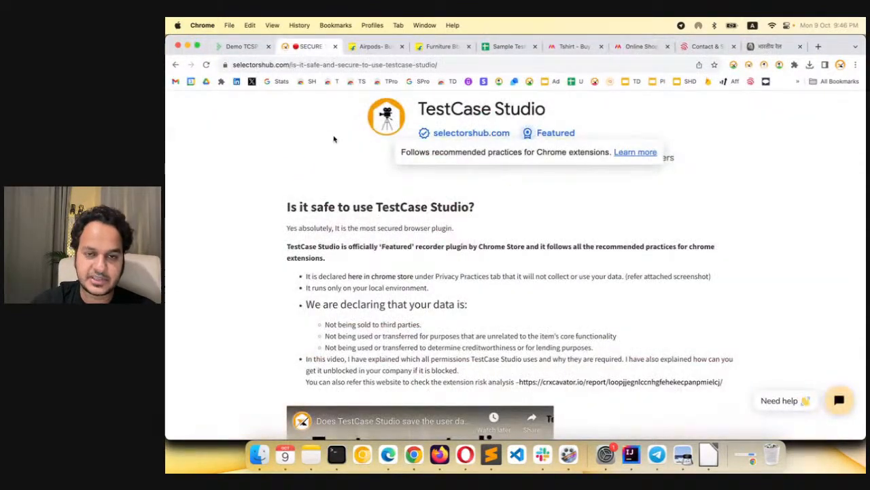
left_click(270, 146)
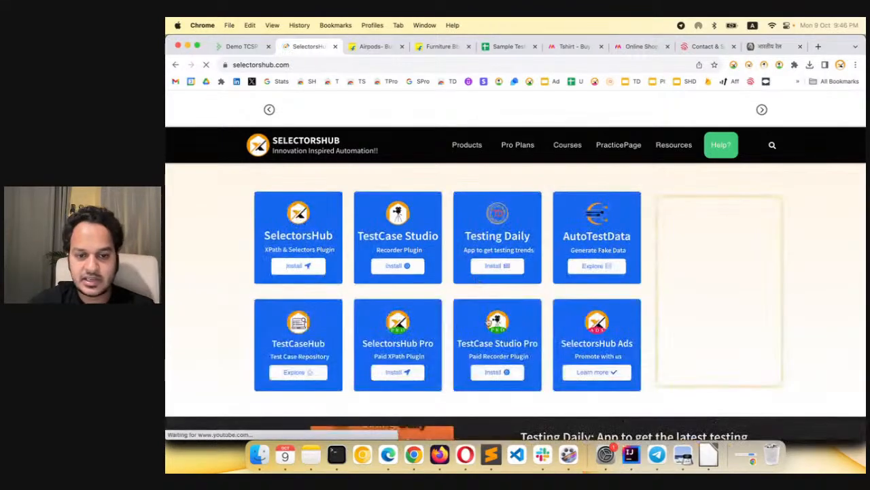
scroll(488, 330, "down", 2)
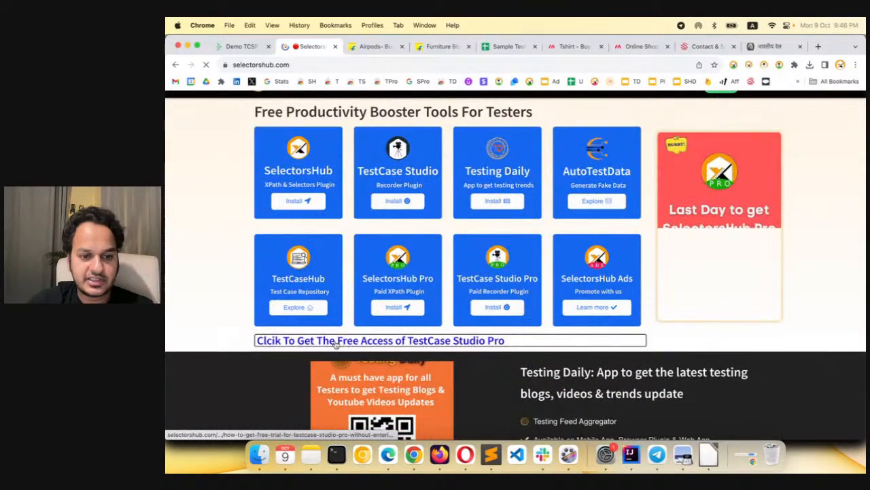
left_click(417, 347)
Highlight the article's instructions for the 60-Days Free Trial, and review the site's resources down to Contact Us
scroll(447, 239, "down", 2)
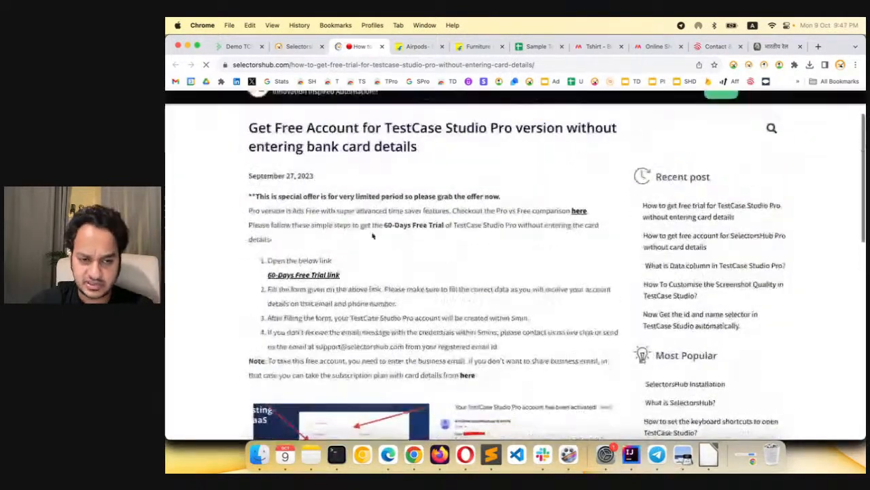
left_click_drag(239, 247, 495, 354)
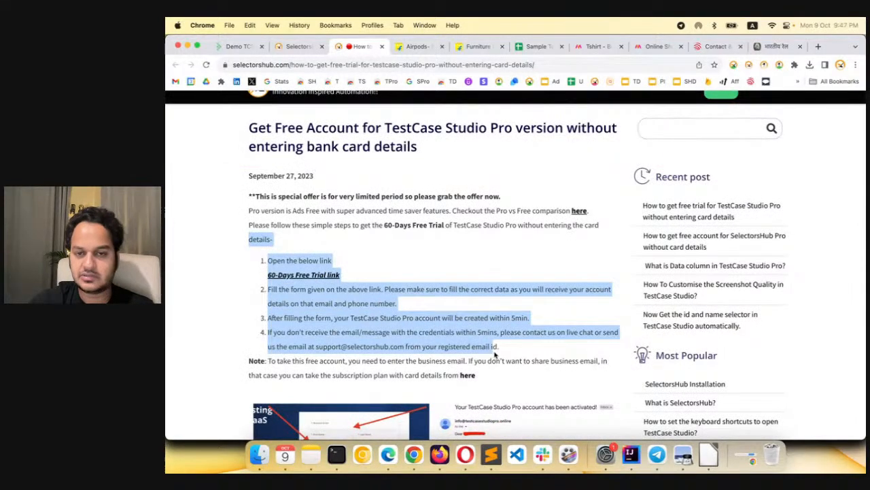
scroll(697, 186, "up", 2)
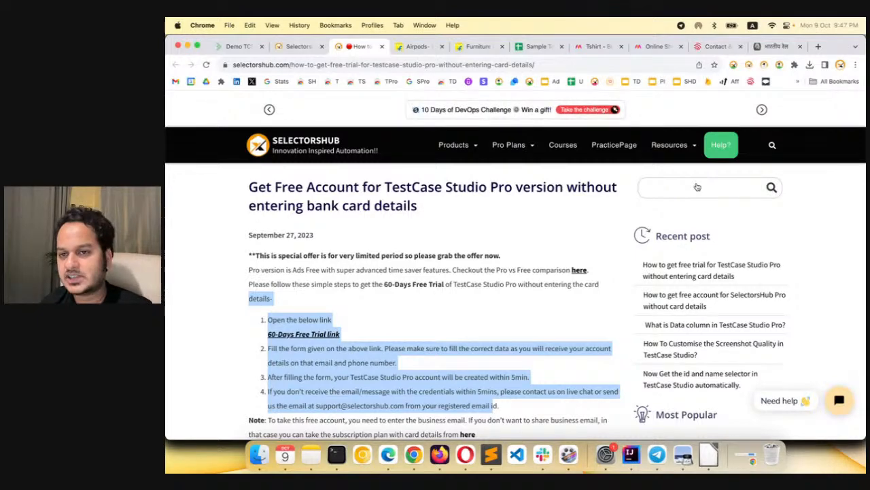
mouse_move(674, 145)
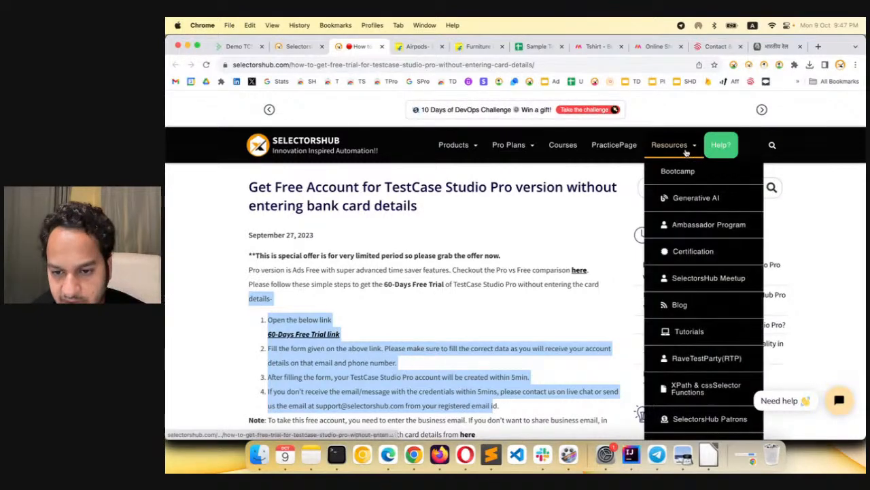
scroll(695, 280, "down", 2)
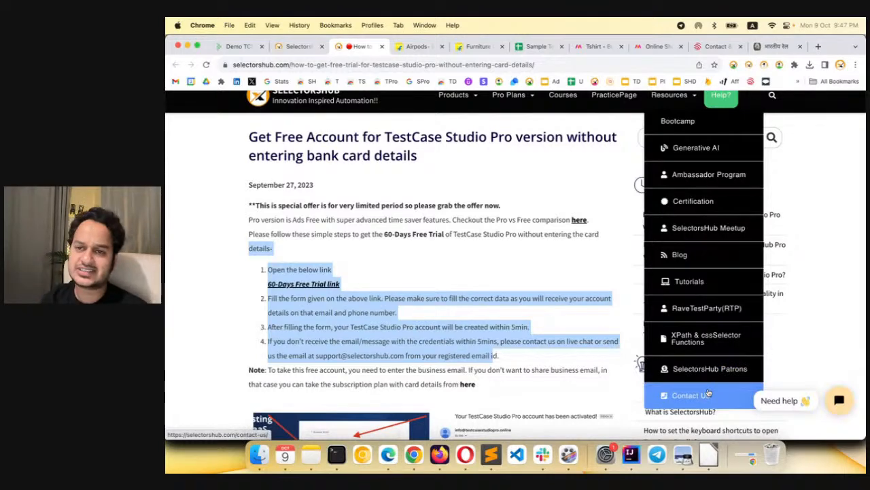
Open the TestCase Studio Pro tutorials playlist from the recorder and look through its videos
left_click(780, 65)
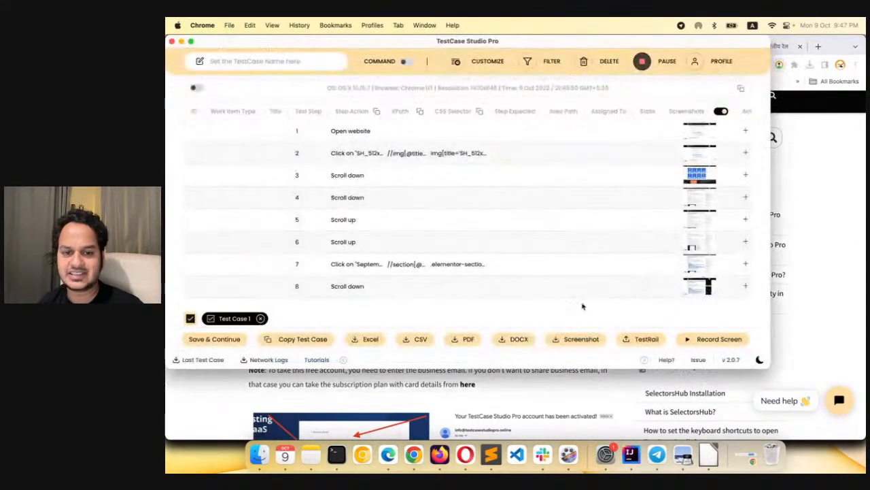
left_click(317, 360)
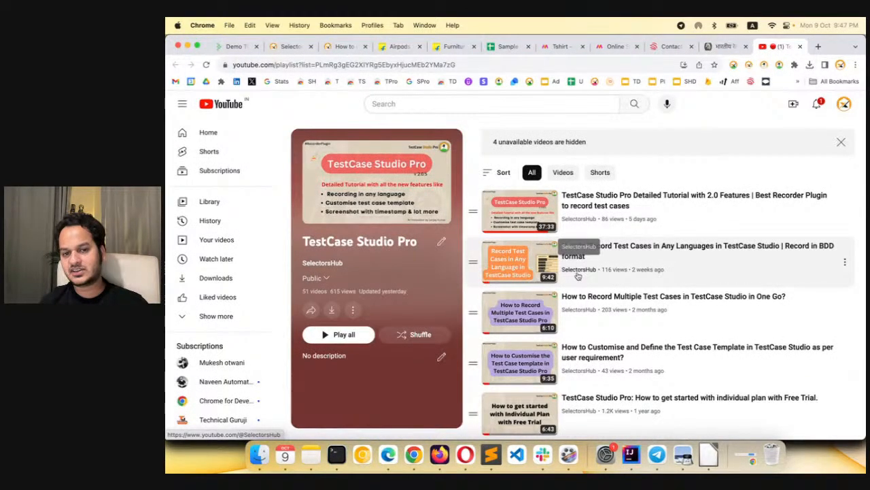
scroll(577, 275, "down", 15)
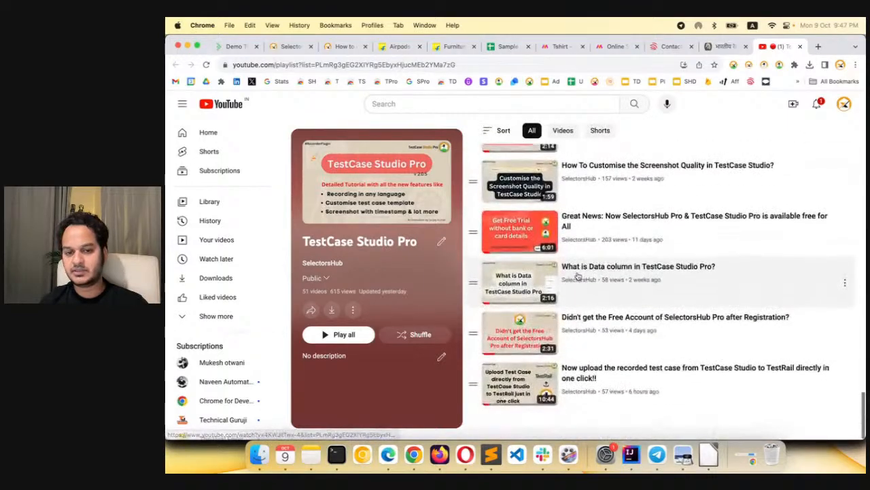
scroll(577, 275, "up", 15)
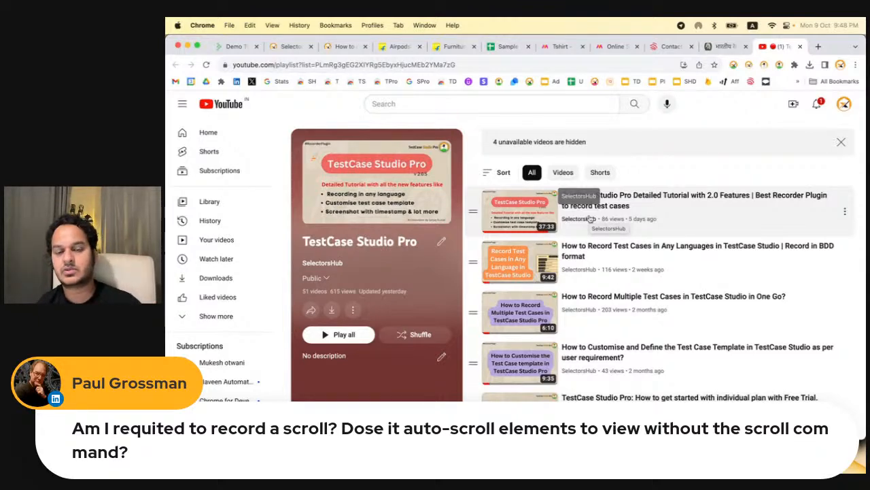
Clear all recorded steps in the recorder, and return to the Myntra T-shirt results page
left_click(561, 46)
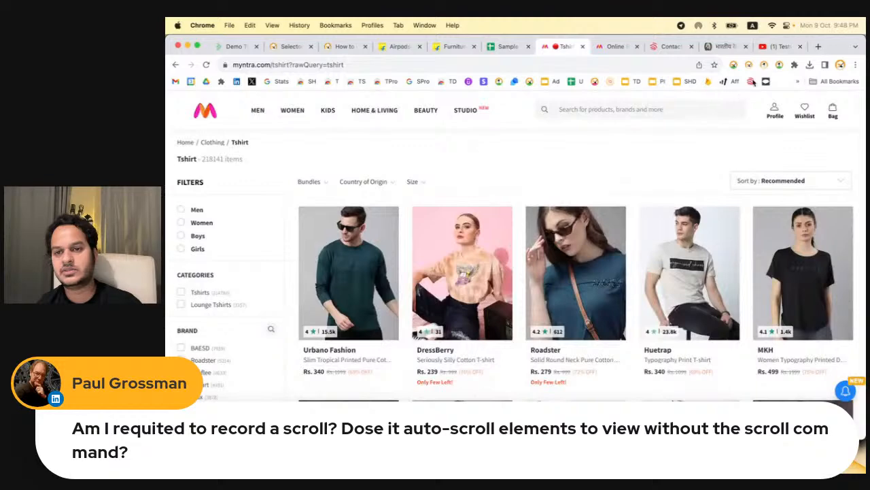
left_click(779, 65)
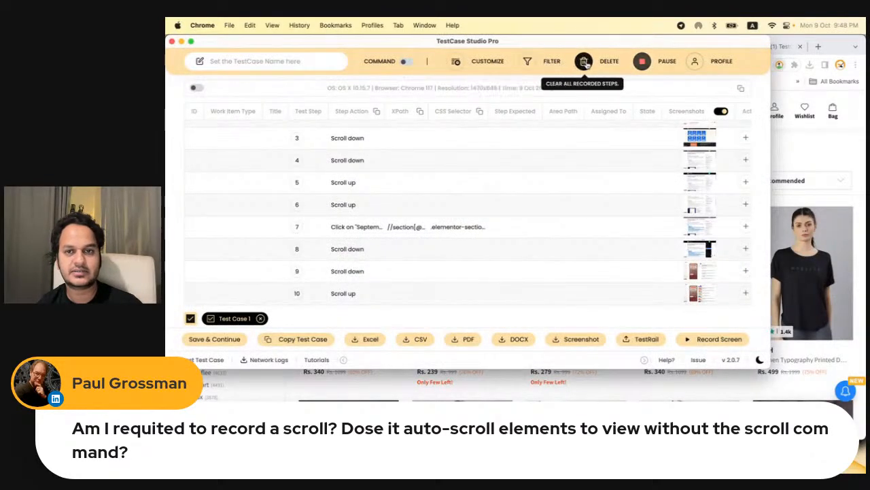
left_click(585, 62)
left_click(451, 225)
left_click(779, 65)
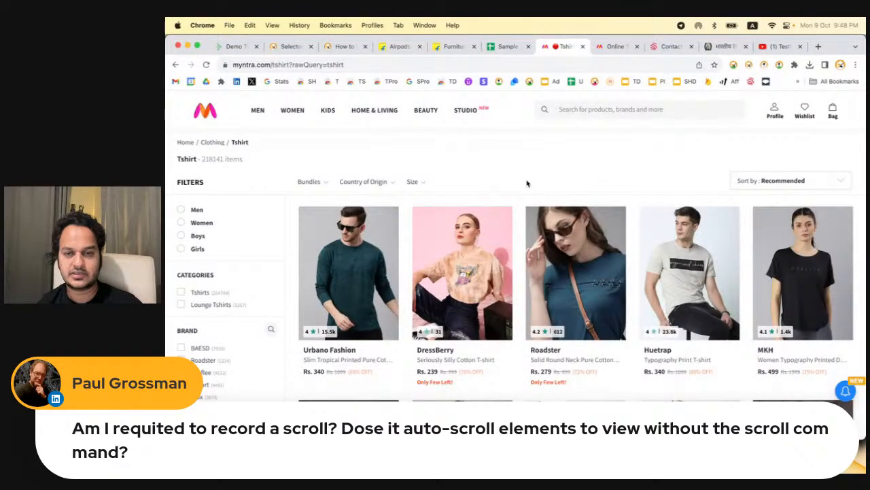
Record scrolling down and back up the T-shirt results page, checking the captured steps in the recorder
scroll(527, 184, "down", 20)
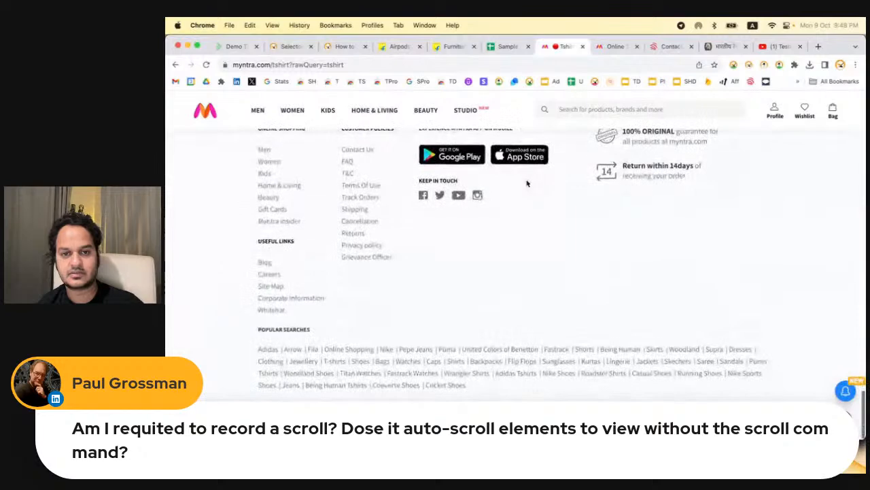
key("super+grave")
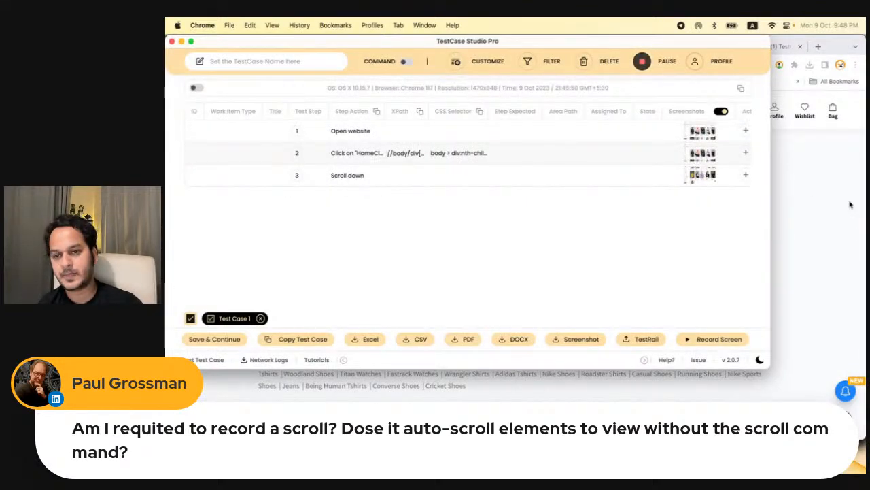
left_click(811, 191)
scroll(836, 201, "down", 1)
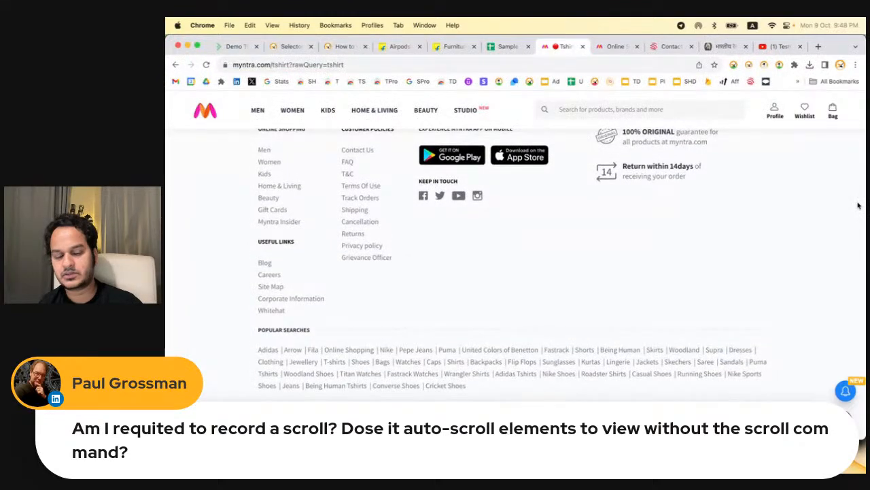
scroll(710, 285, "up", 10)
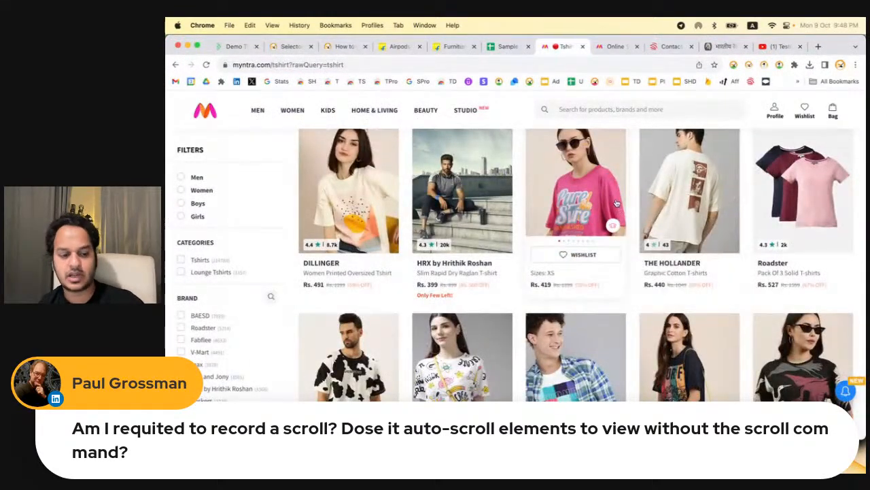
key("super+grave")
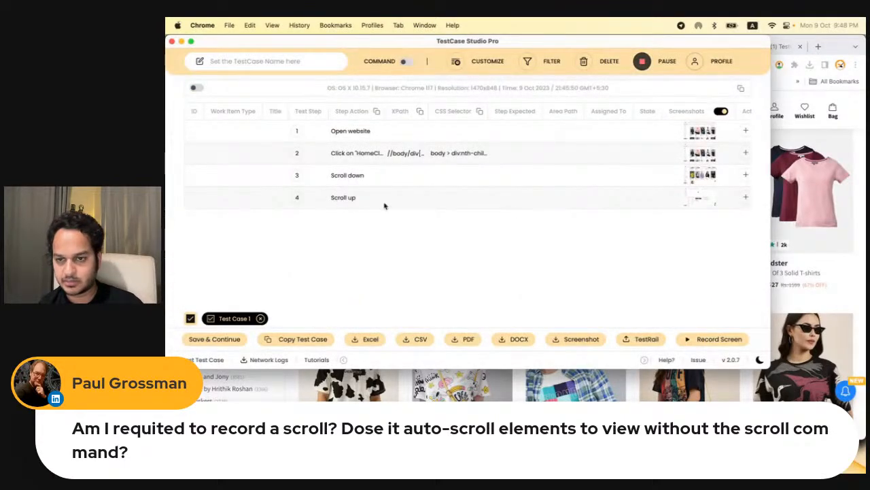
key("super+grave")
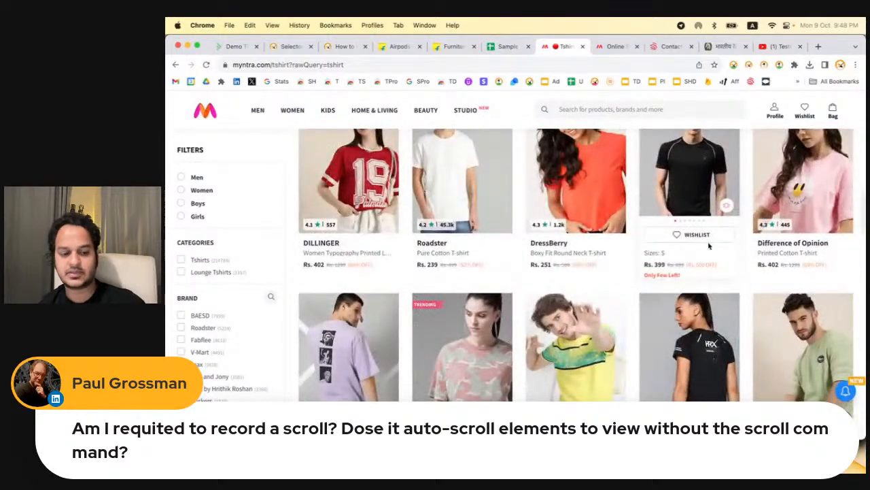
key("super+grave")
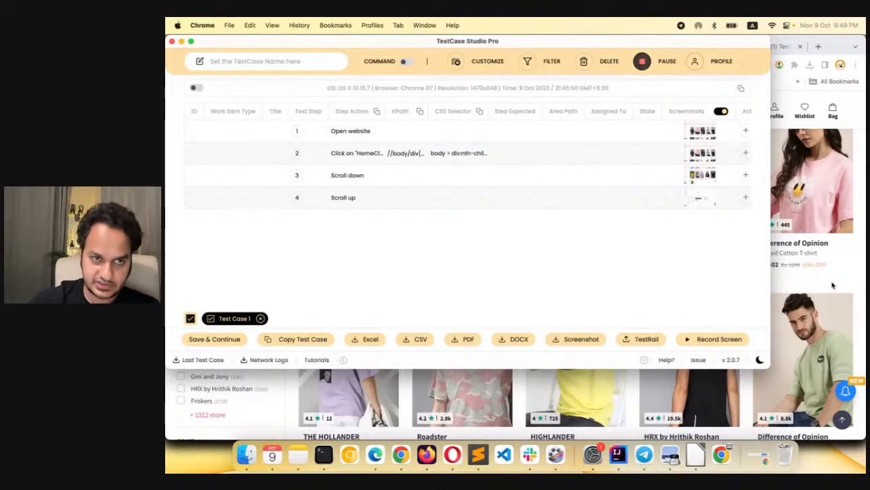
Close the recorder and show the free tools section of the SelectorsHub home page
left_click(172, 41)
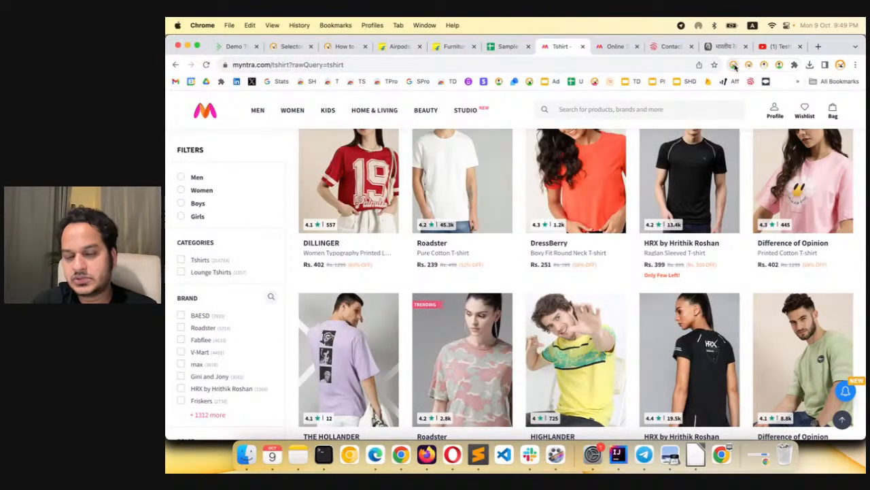
scroll(634, 277, "down", 1)
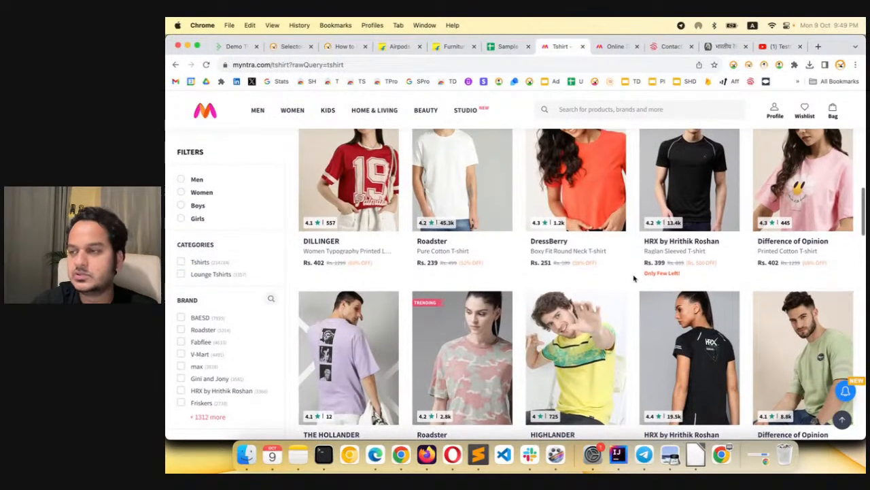
scroll(634, 277, "down", 1)
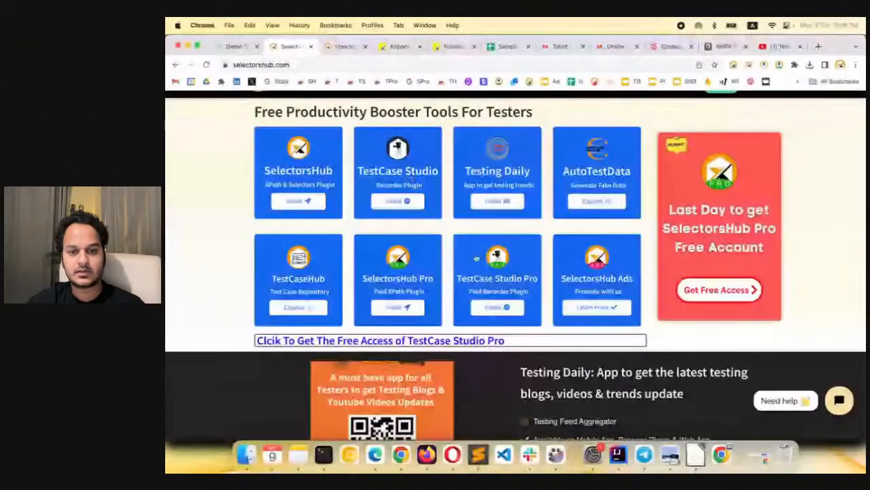
scroll(509, 264, "up", 1)
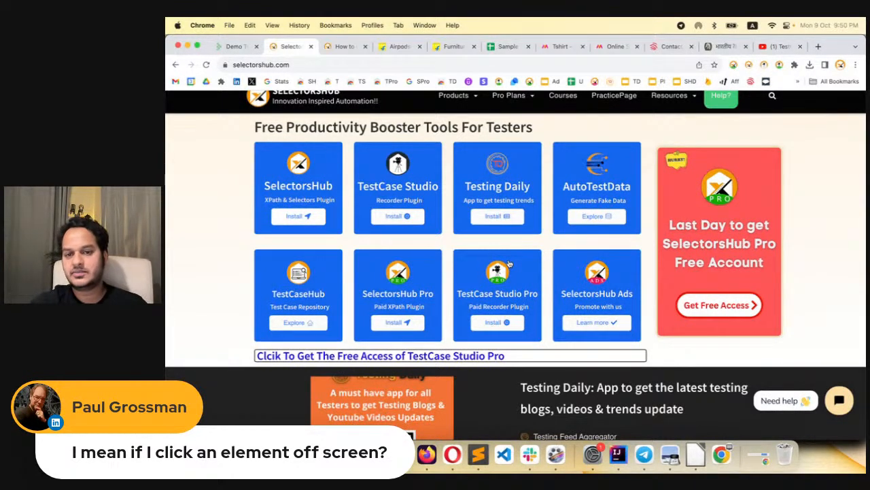
Start the recorder on the SelectorsHub home page, open the What is SelectorsHub page, and check the recorder for captured steps
left_click(780, 64)
left_click(796, 181)
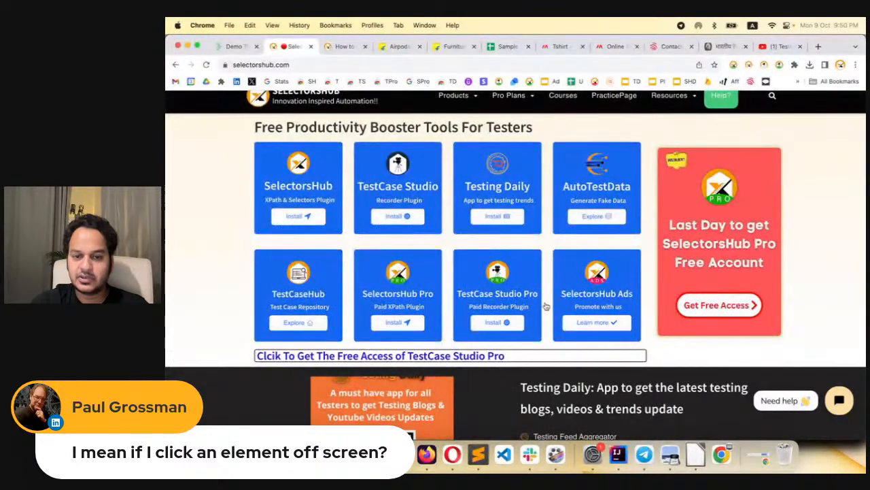
left_click(535, 391)
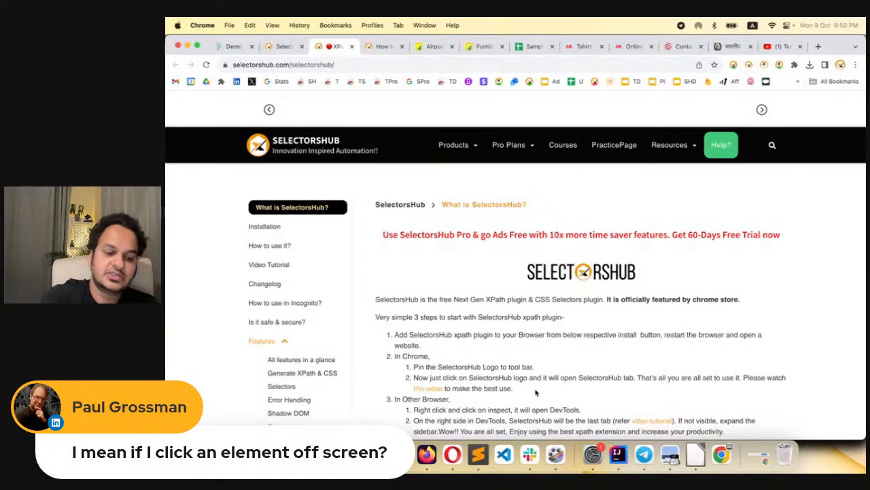
key("super+grave")
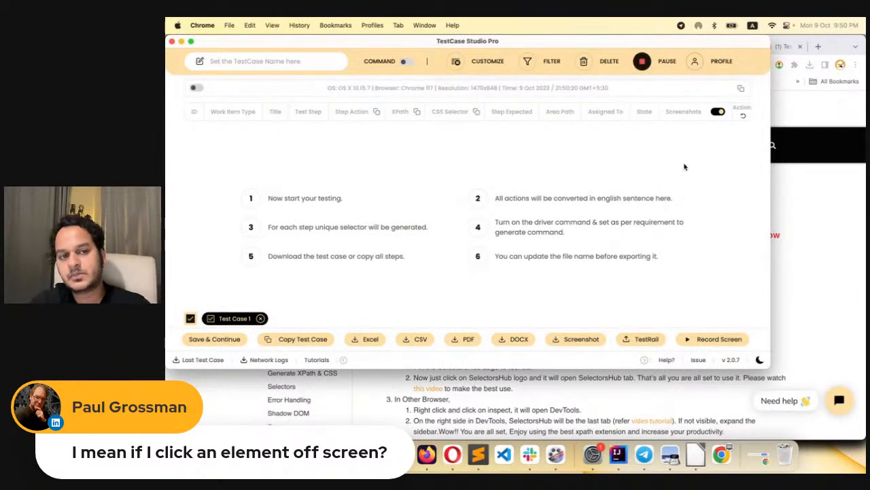
Close the recorder on the SelectorsHub page and start it on the Myntra home page, returning to that page
left_click(172, 42)
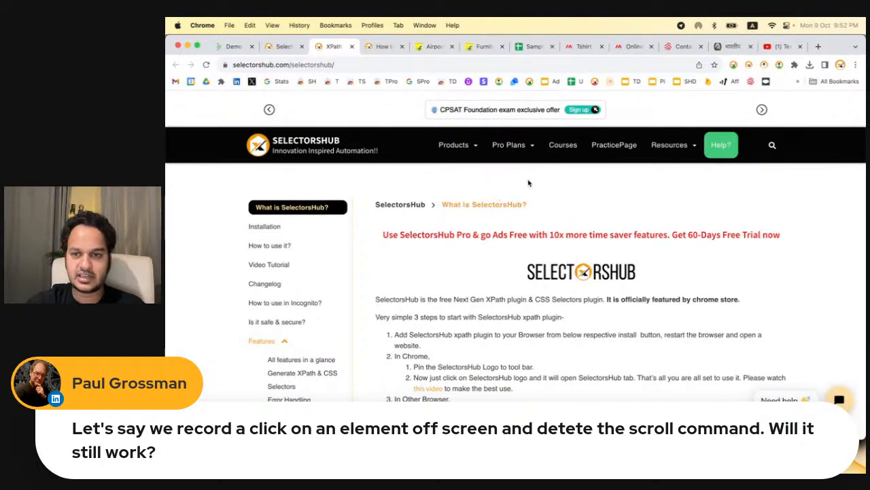
left_click(779, 64)
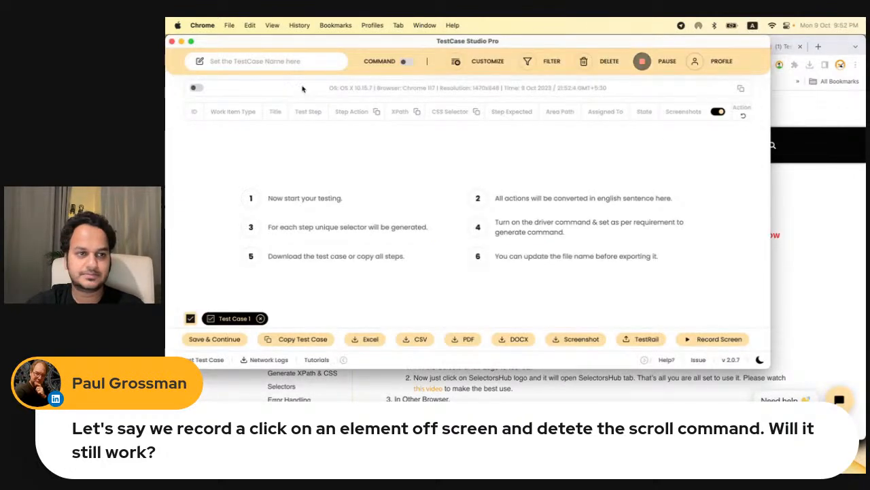
left_click(172, 42)
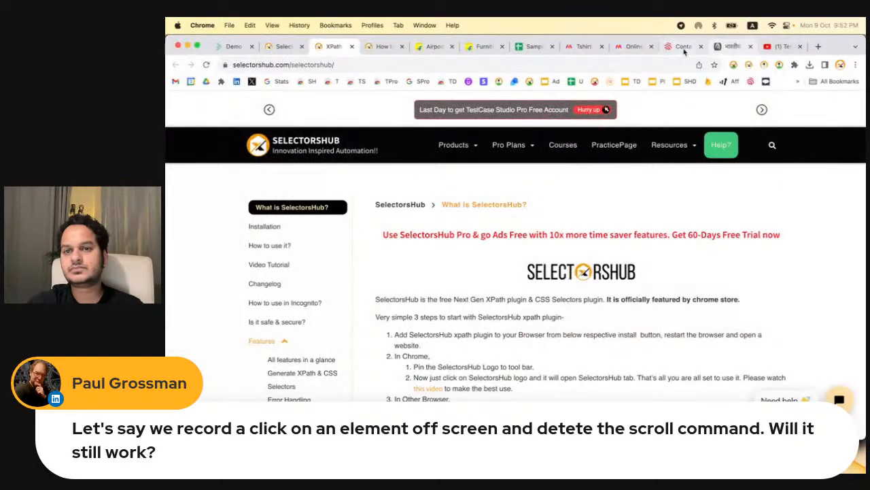
left_click(631, 46)
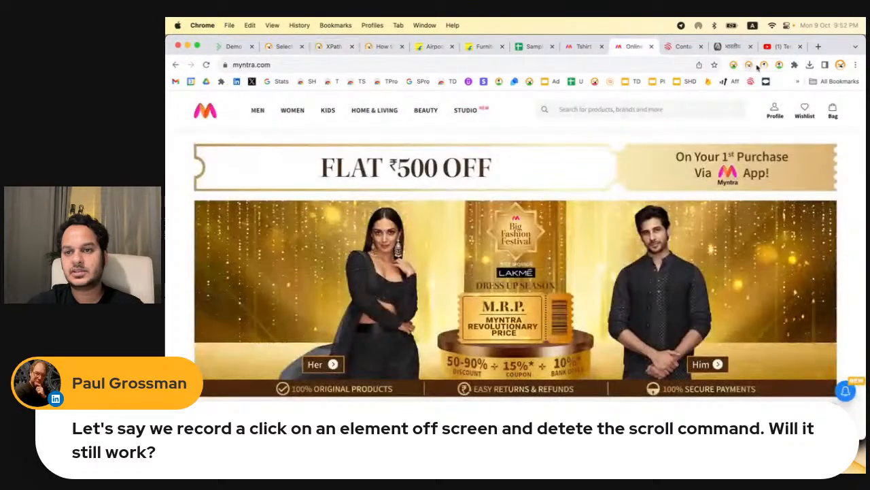
left_click(780, 64)
left_click(833, 178)
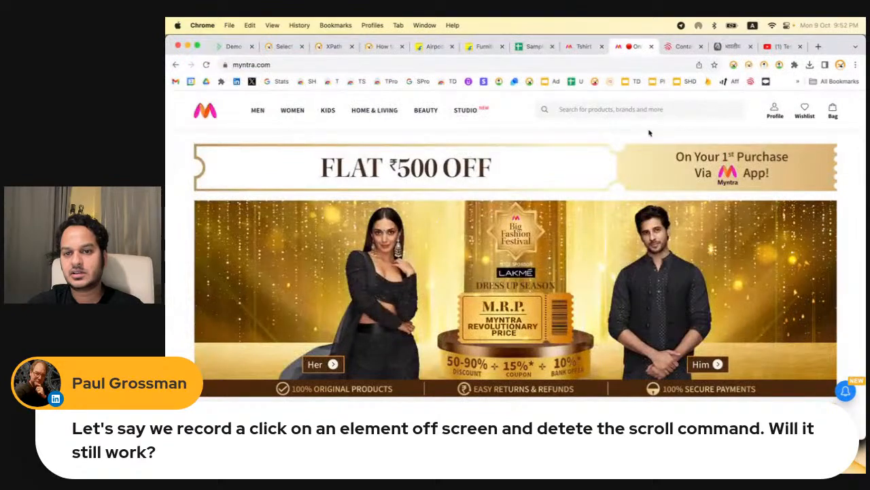
Record scrolling down the Myntra home page after showing its Studio menu, check the captured steps in the recorder, and close it
mouse_move(479, 118)
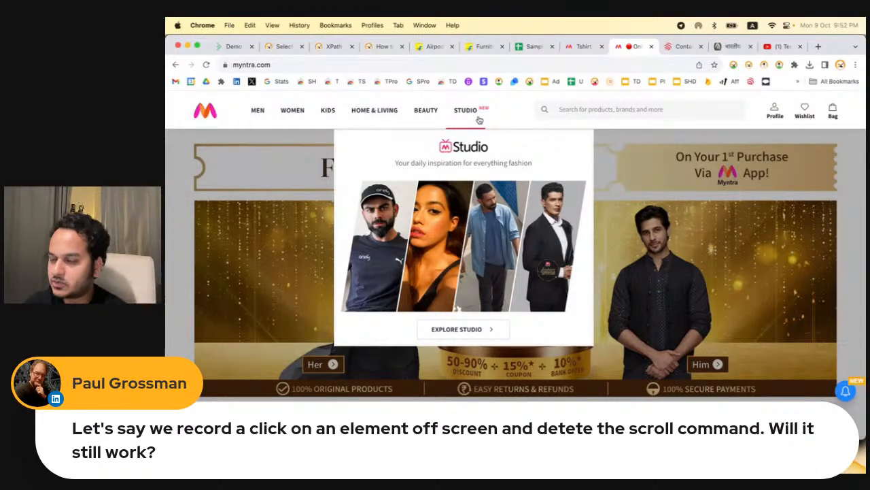
scroll(479, 119, "down", 10)
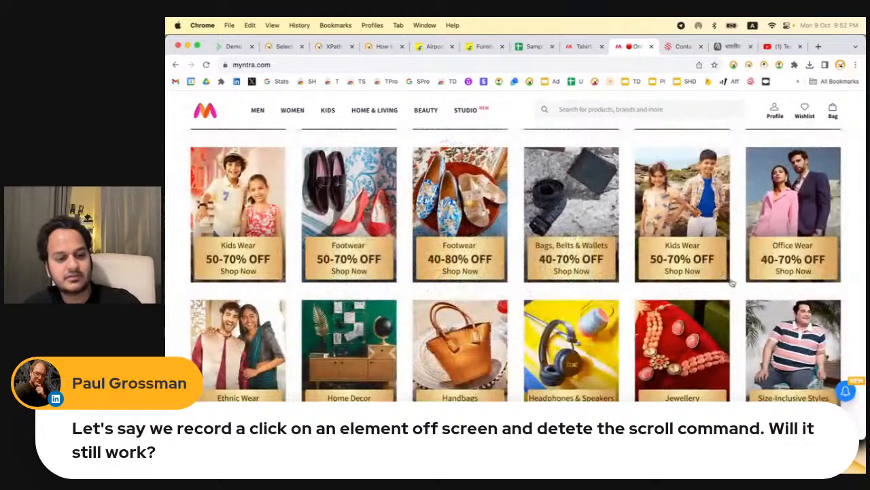
key("super+grave")
mouse_move(745, 197)
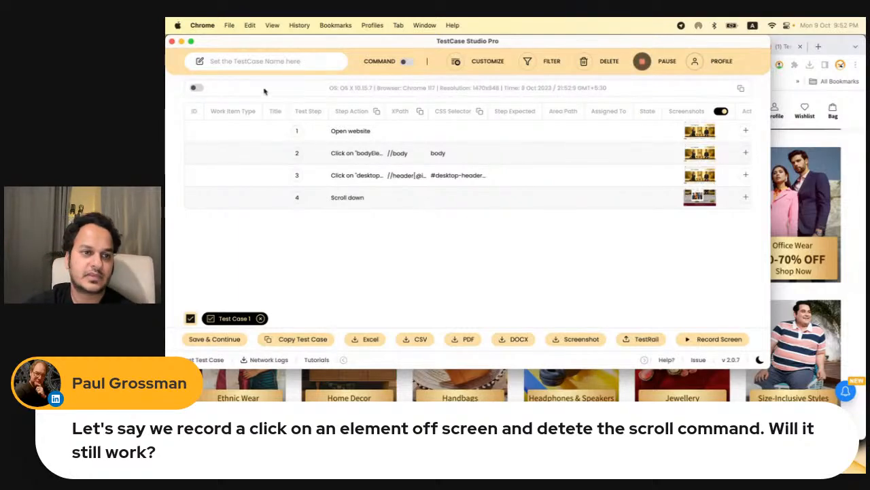
left_click(172, 42)
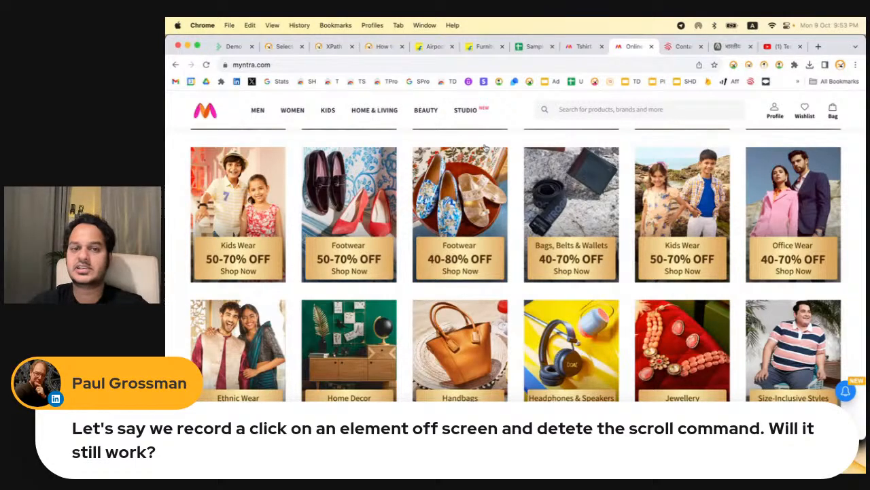
Show the TestCase Studio Pro free trial article with its text deselected, and open the site's live chat, minimizing it after viewing
left_click(383, 48)
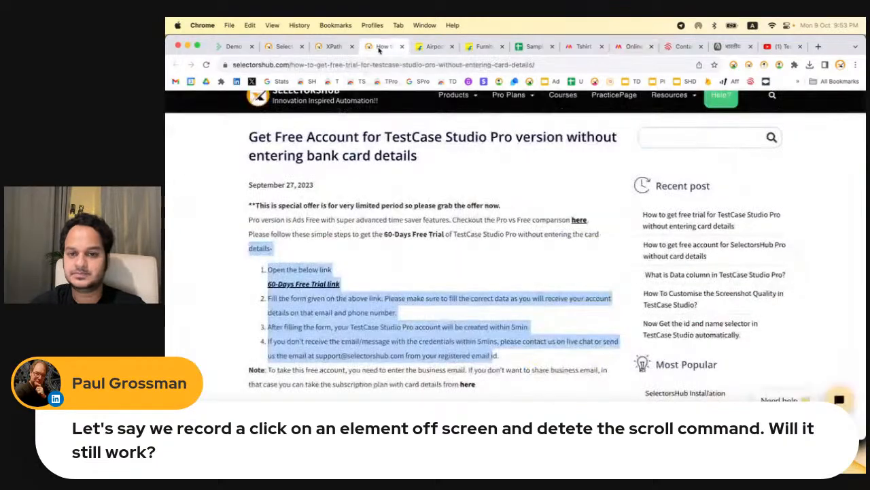
left_click(417, 173)
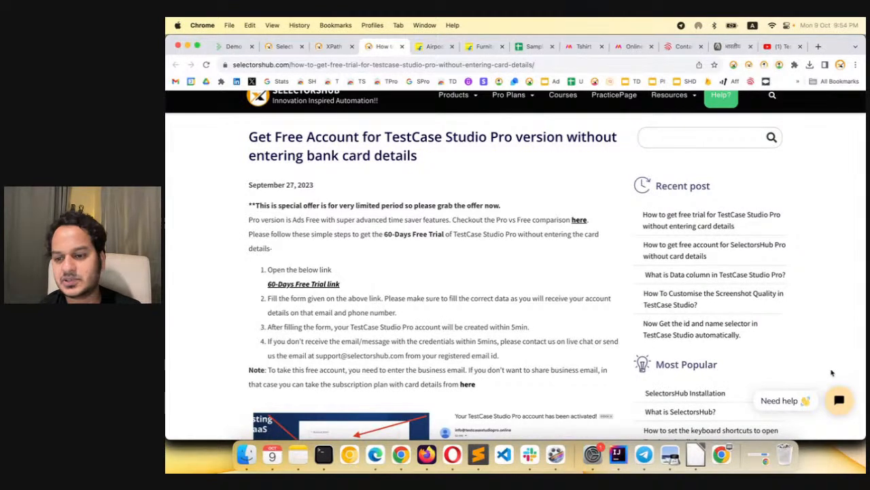
left_click(842, 404)
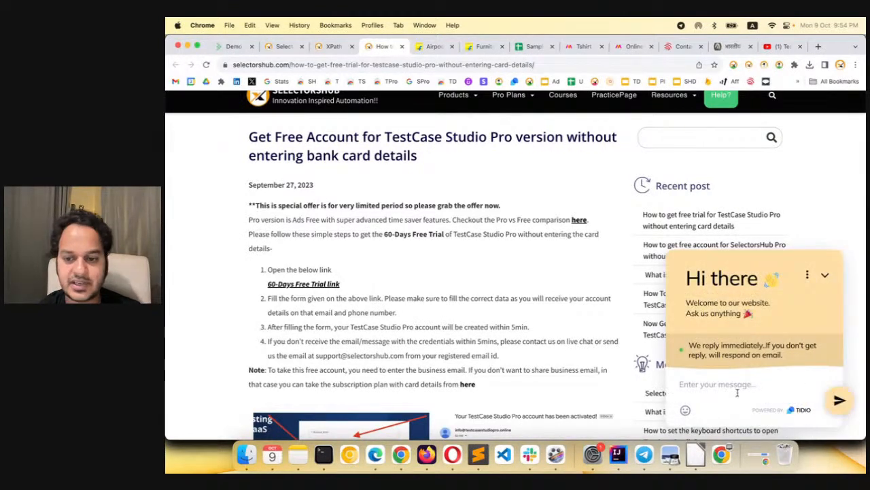
mouse_move(678, 104)
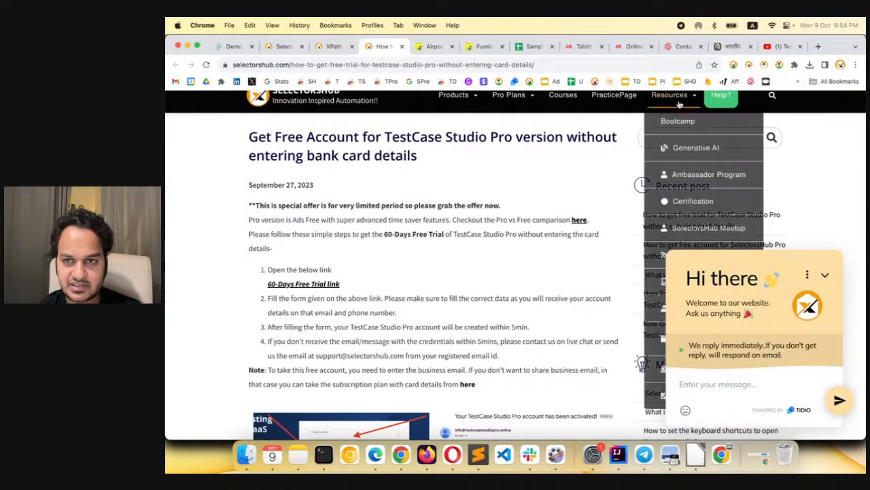
left_click(825, 275)
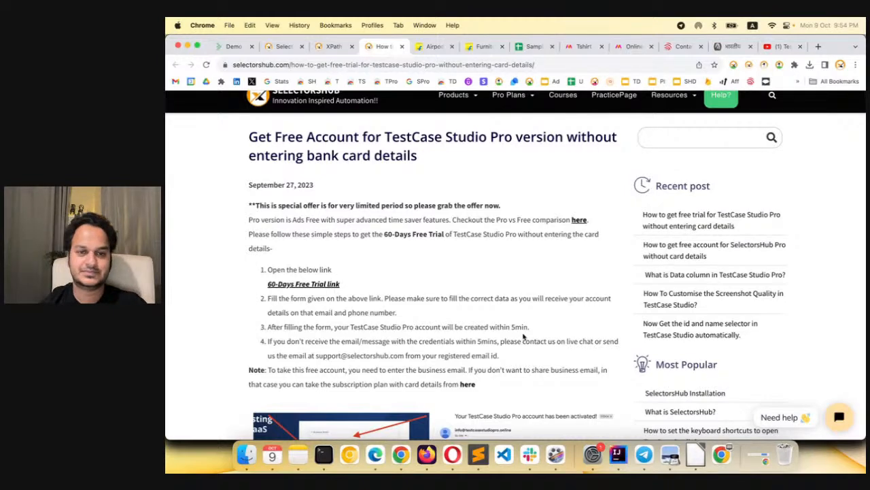
Switch to the StreamYard studio and start ending the live webinar stream
key("super+grave")
left_click(833, 104)
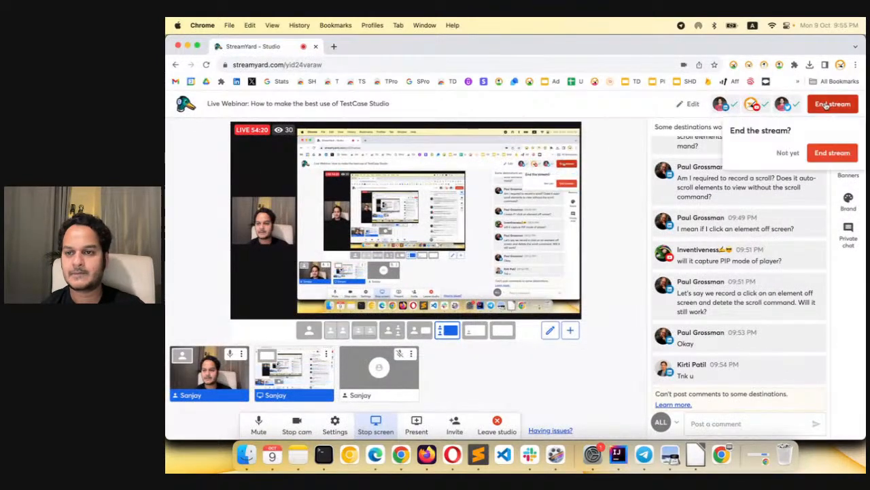